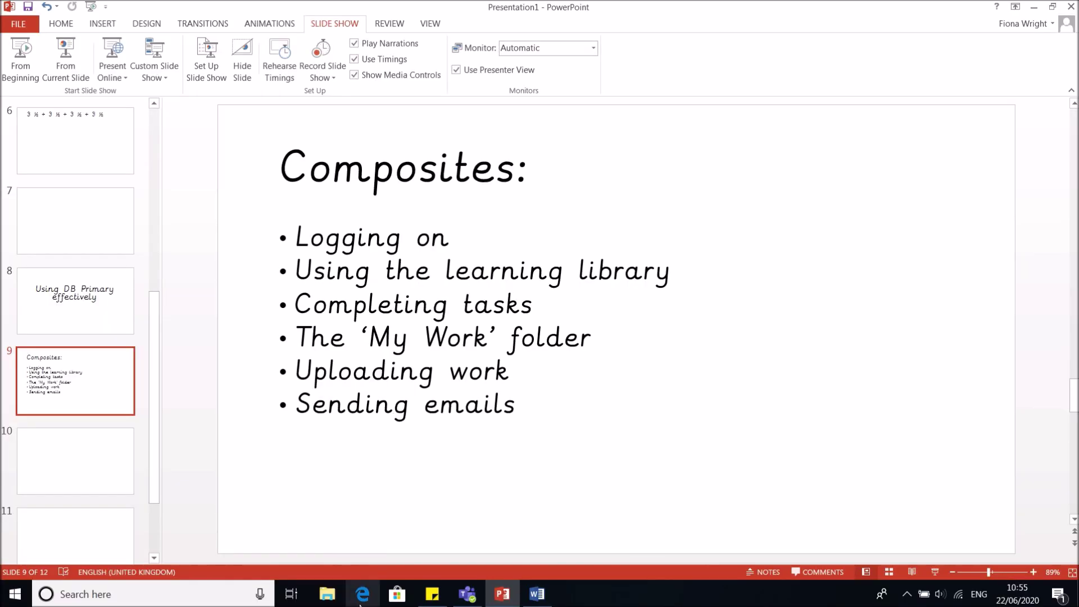
# In Edge, search Google for medway community primary school and open the school's homepage
pyautogui.click(363, 594)
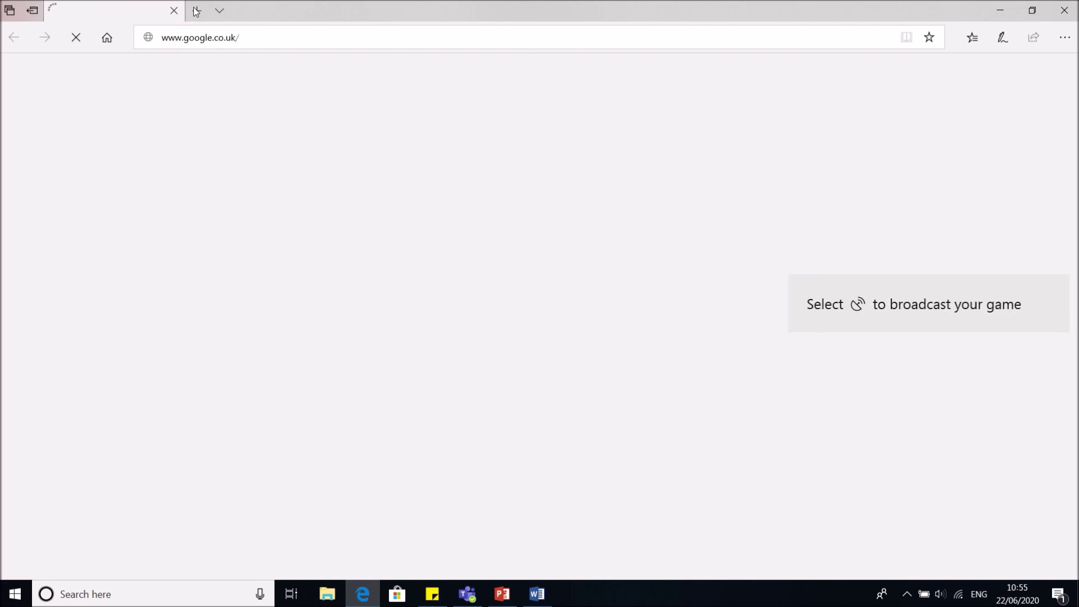
pyautogui.write('medway commun')
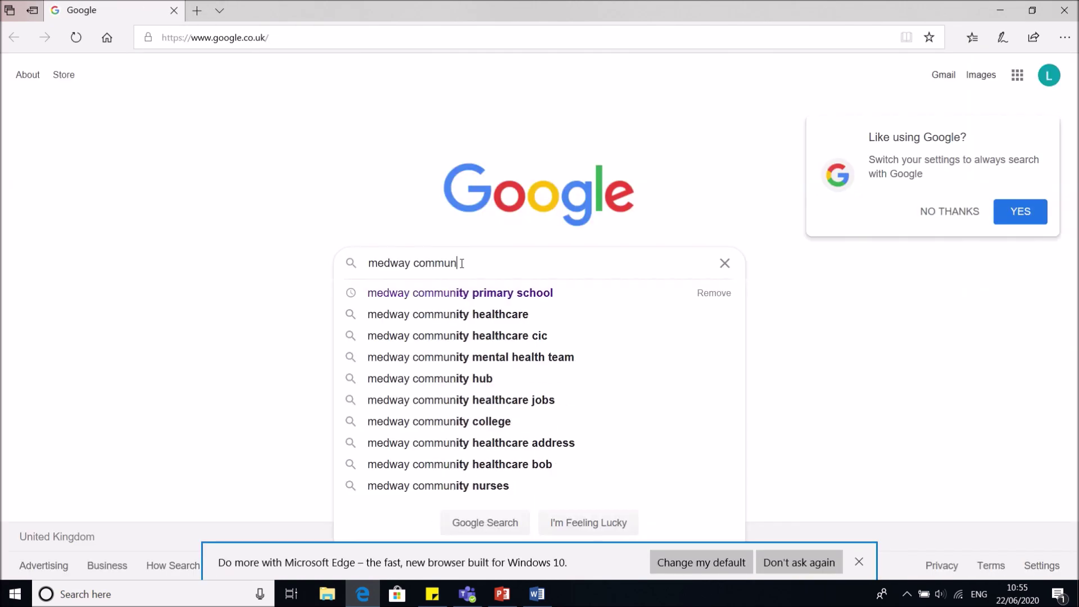
pyautogui.write('ity')
pyautogui.press('Down')
pyautogui.press('Return')
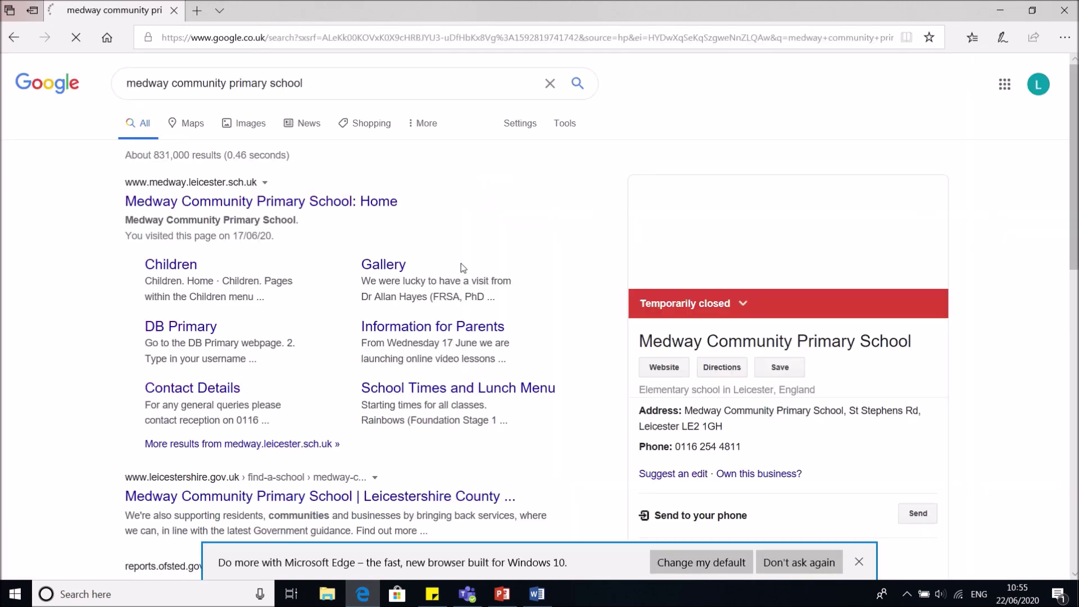
pyautogui.click(362, 206)
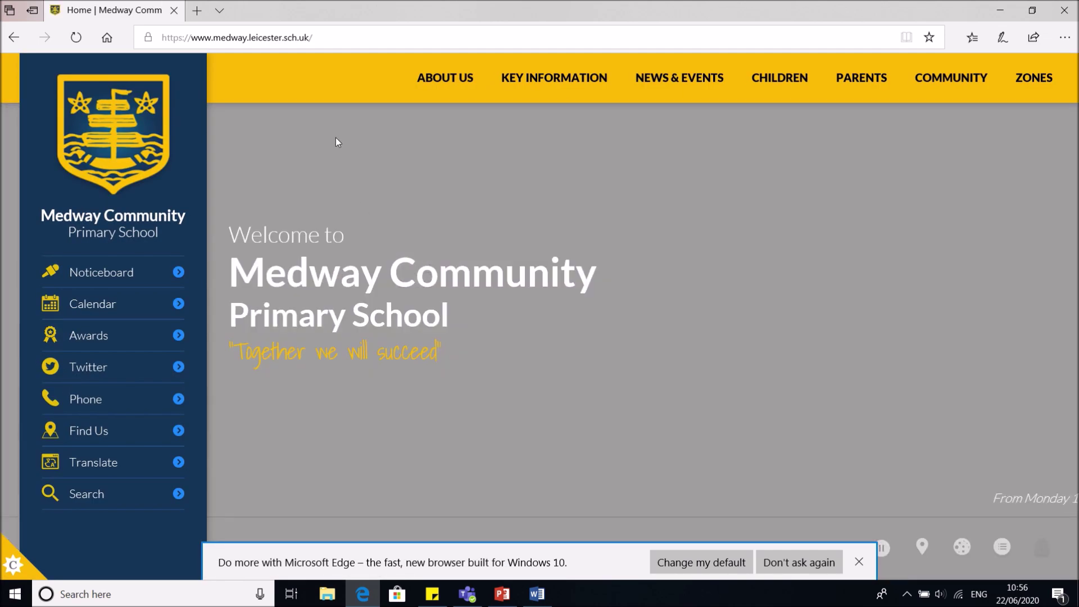
# Go to the school's Children > DB Primary page and reach the DB Primary login page
pyautogui.moveTo(436, 76)
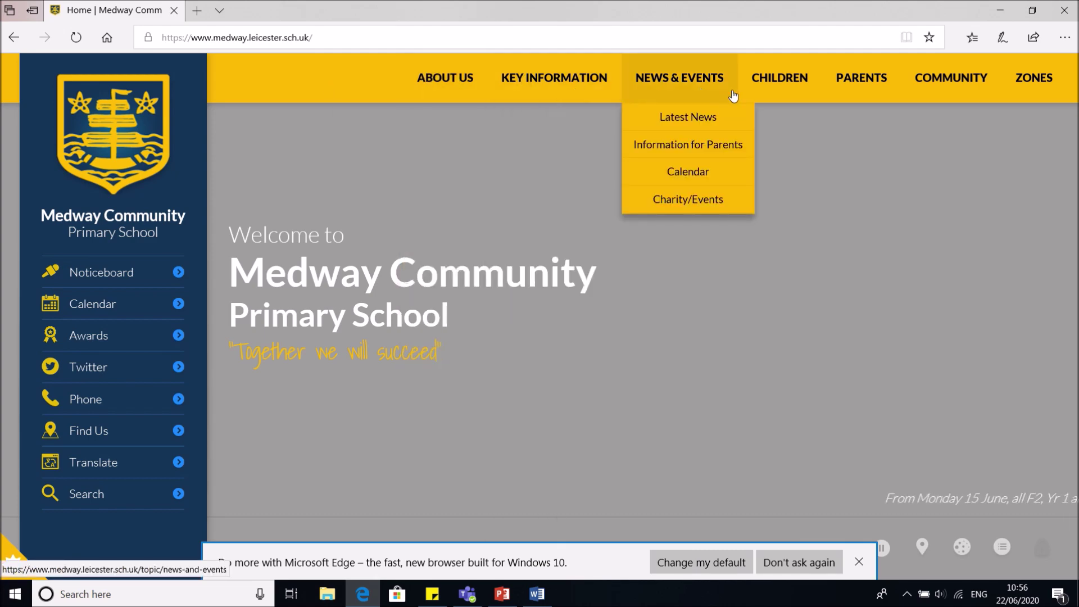
pyautogui.moveTo(783, 83)
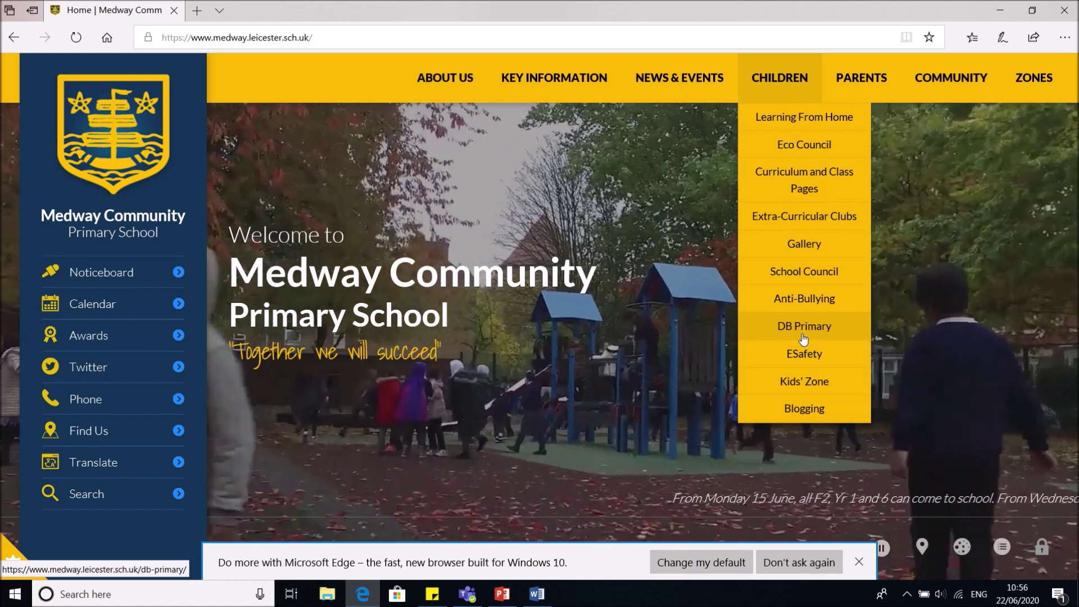
pyautogui.click(804, 327)
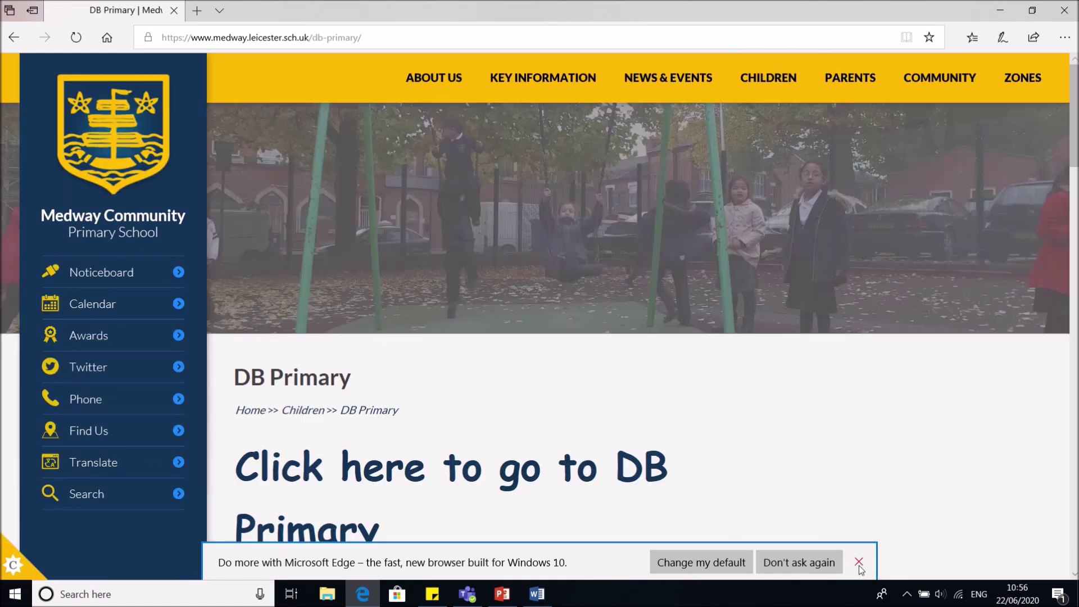
pyautogui.click(859, 562)
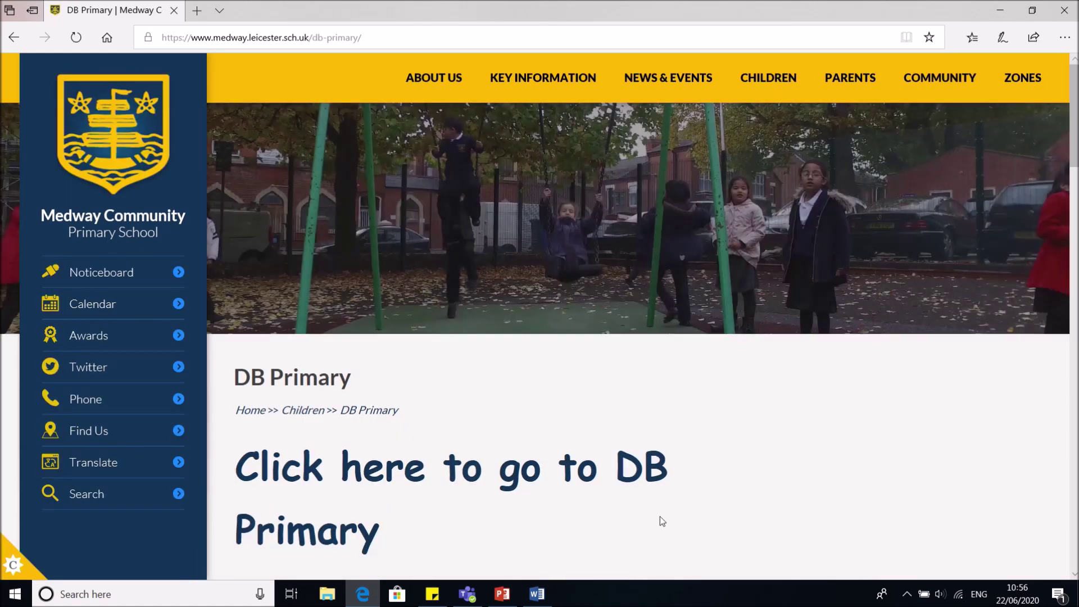
pyautogui.click(268, 471)
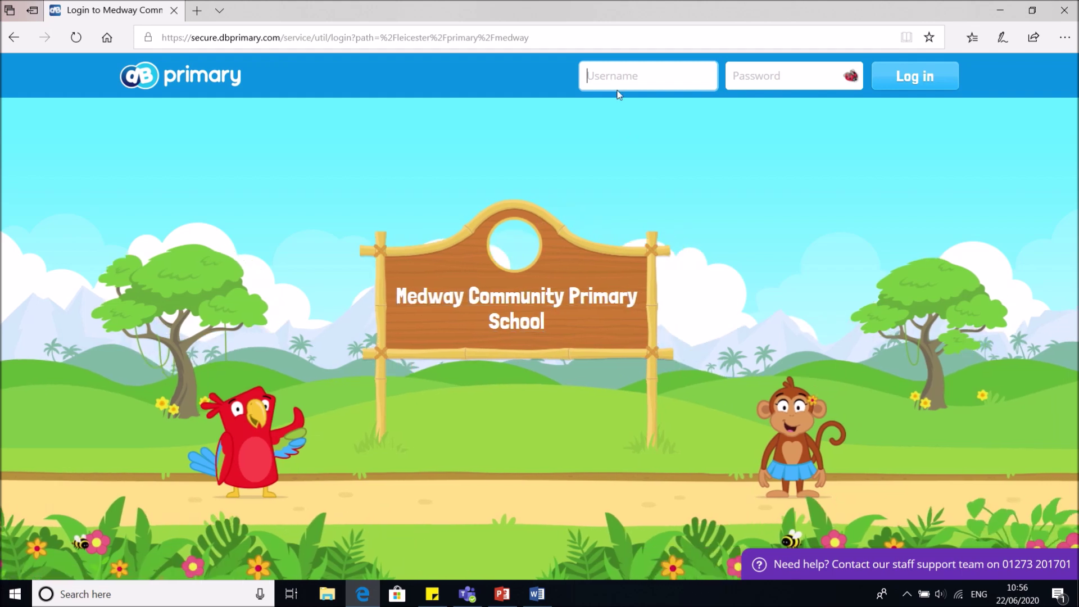
# Log in to DB Primary with the test pupil's username and password
pyautogui.write('testp')
pyautogui.press('Tab')
pyautogui.write('pas')
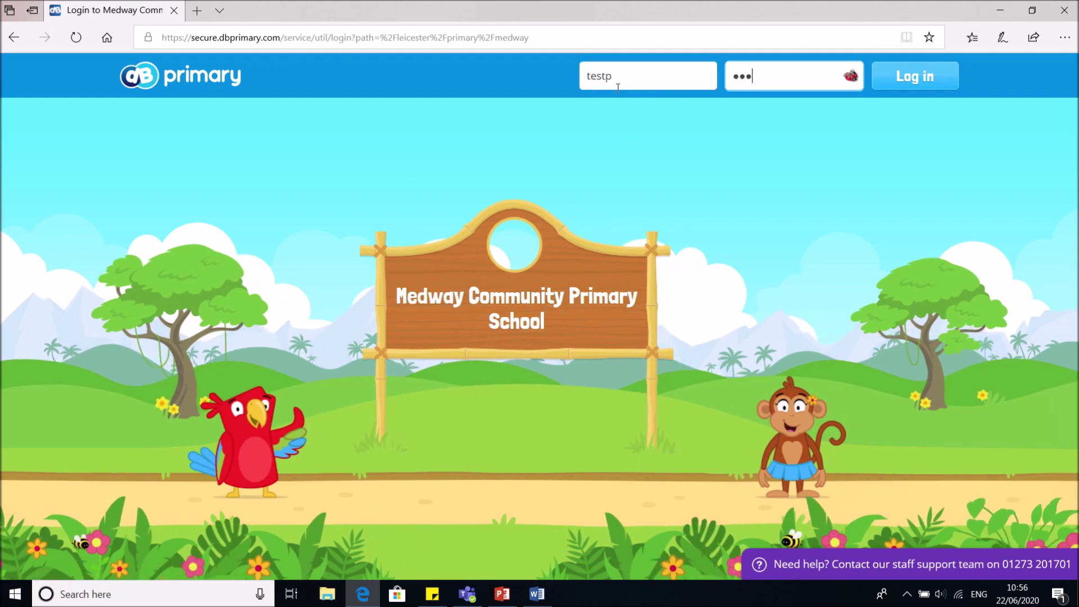
pyautogui.write('swo')
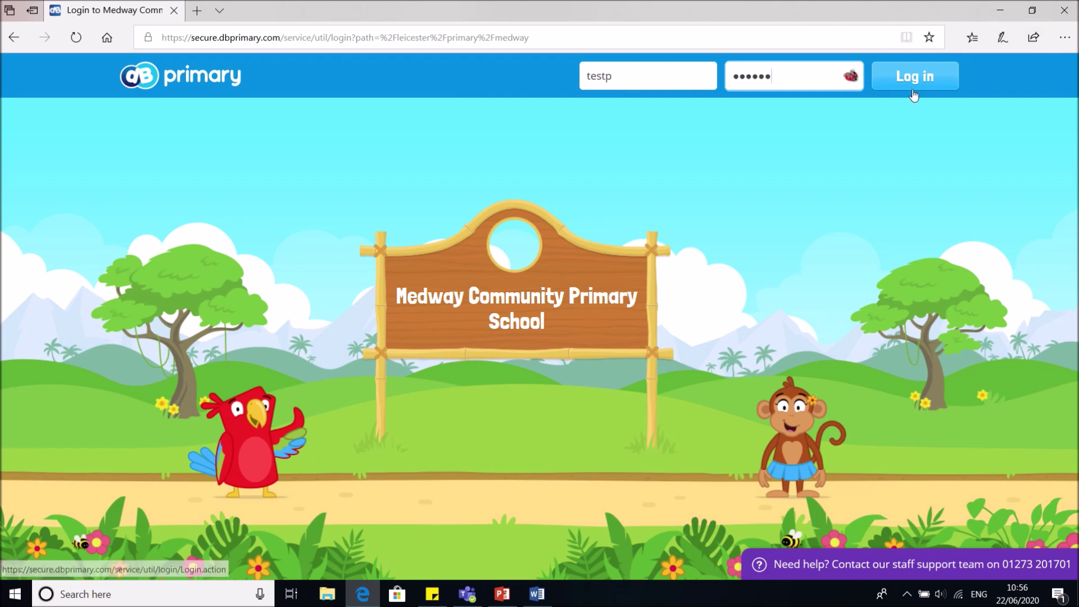
pyautogui.click(914, 84)
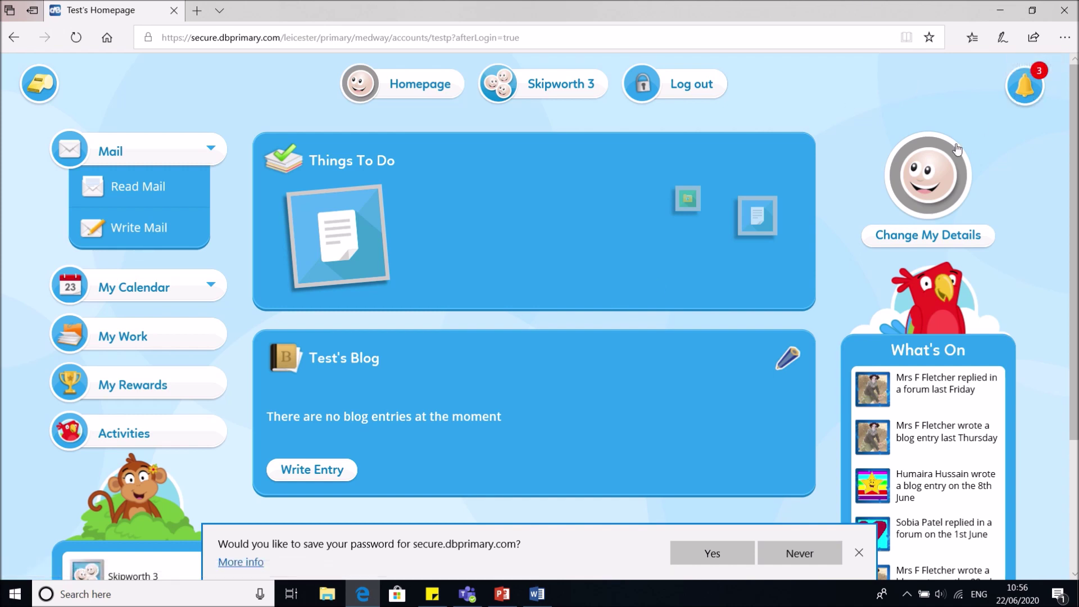
# Check and close the notifications, open the Upload a document task, then switch to Word
pyautogui.click(1019, 107)
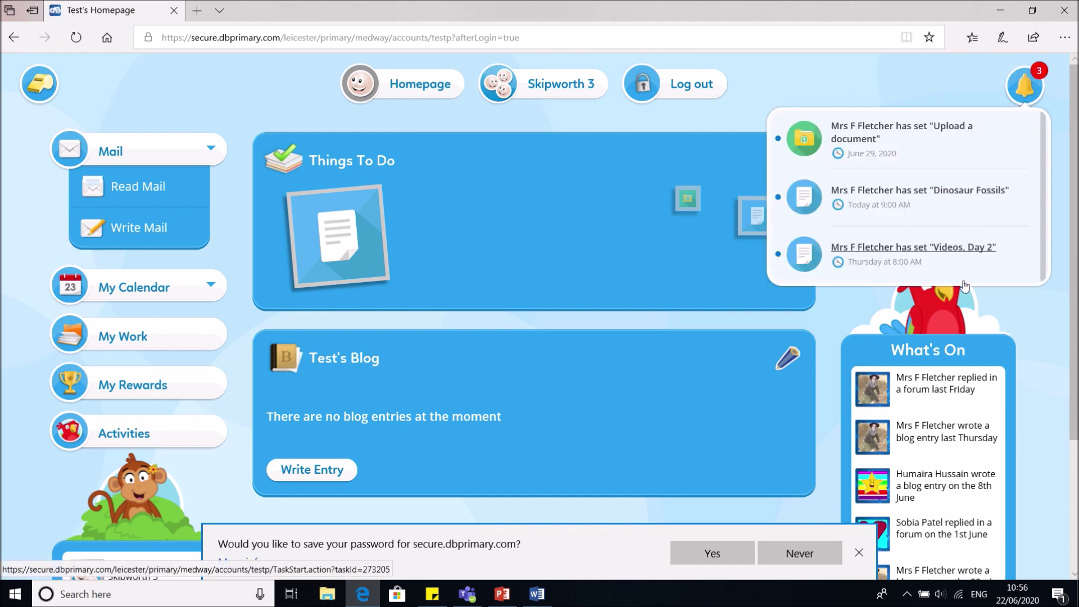
pyautogui.click(551, 266)
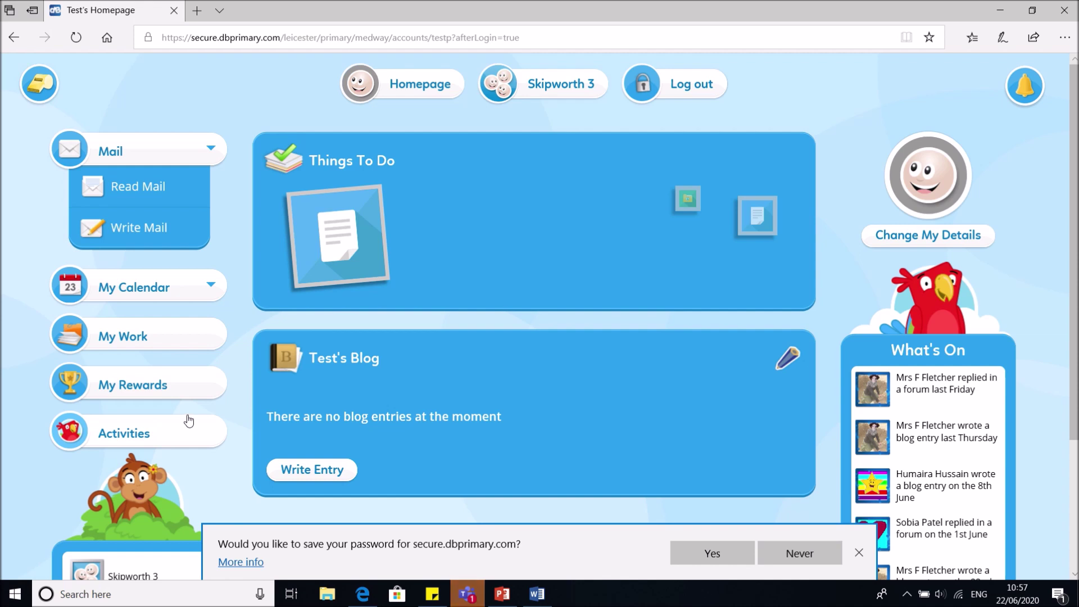
pyautogui.moveTo(340, 226)
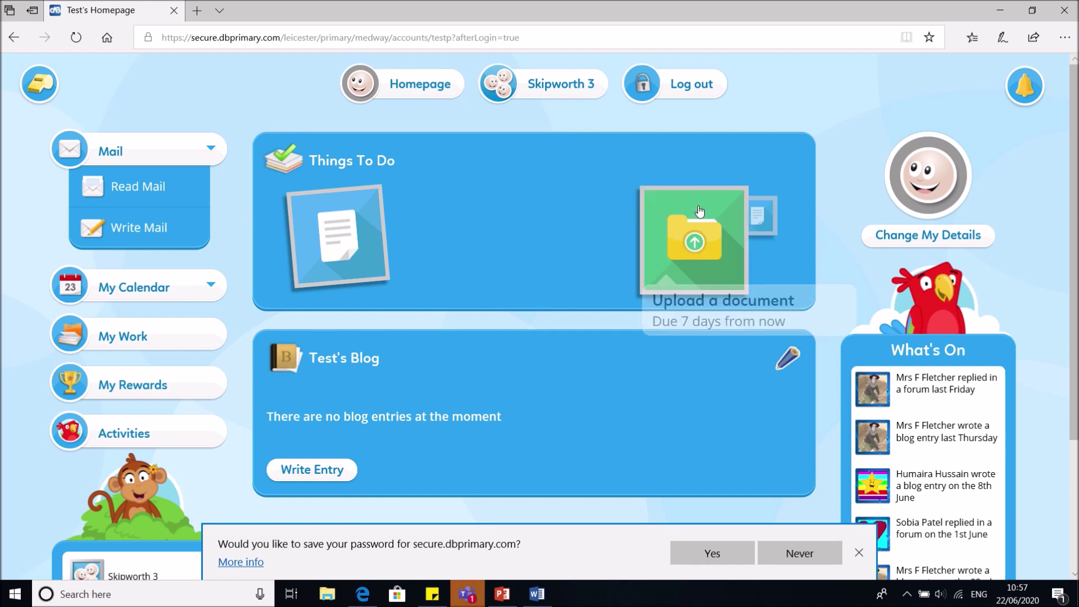
pyautogui.click(699, 212)
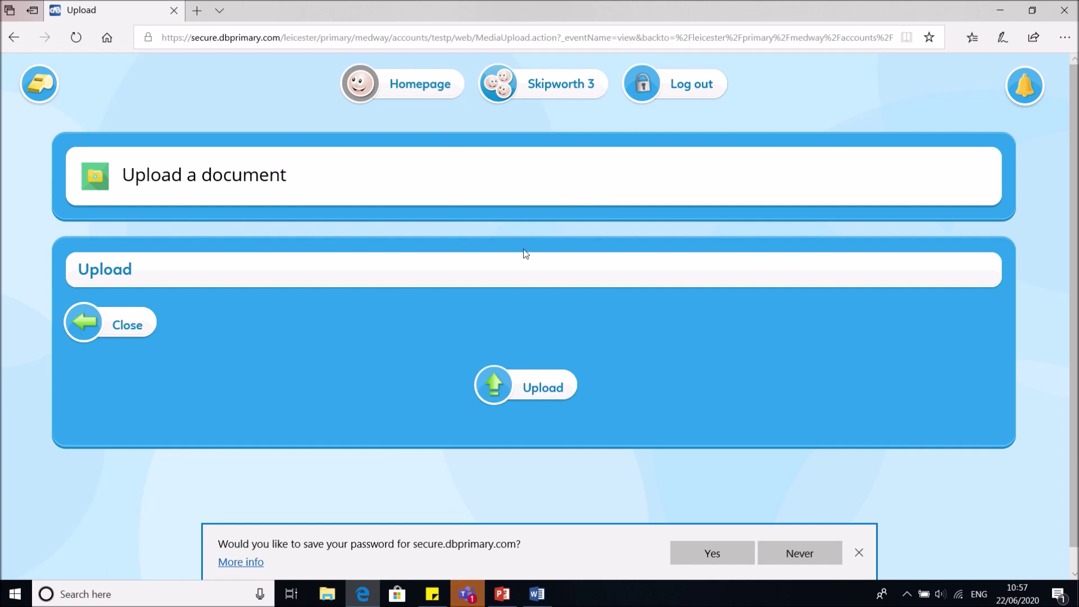
pyautogui.click(537, 595)
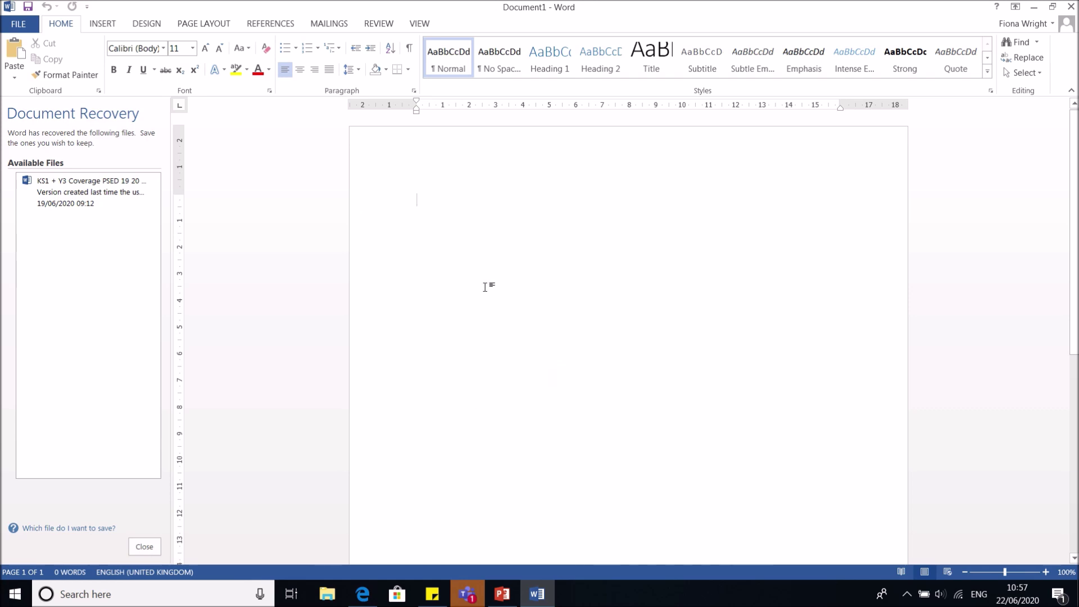
# Type the line 'Test document' into the blank Word document
pyautogui.write('Uplo')
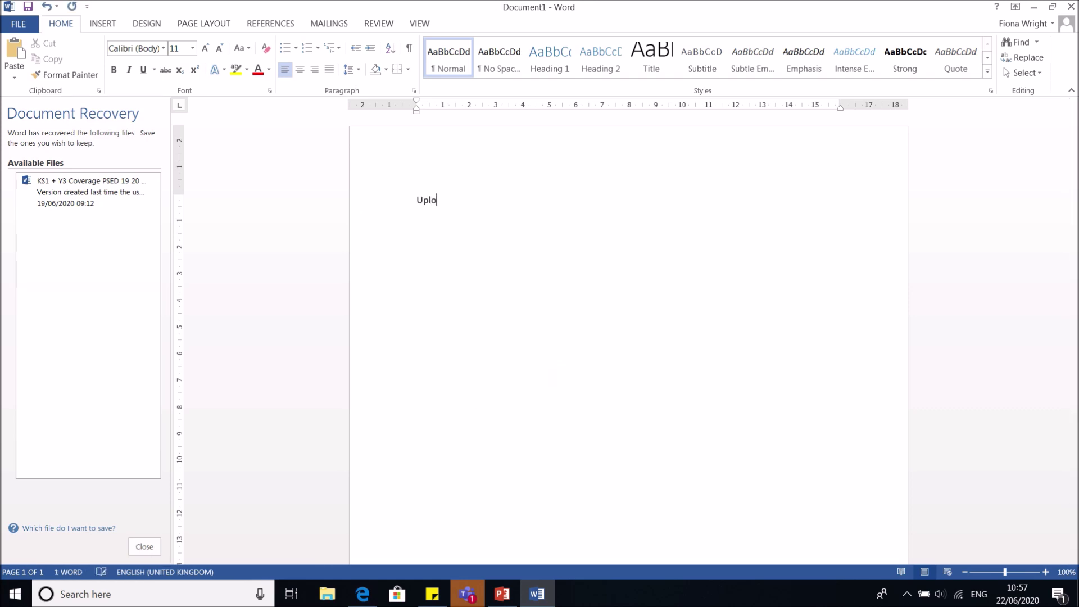
pyautogui.press('BackSpace')
pyautogui.press('BackSpace')
pyautogui.press('BackSpace')
pyautogui.press('BackSpace')
pyautogui.press('BackSpace')
pyautogui.write('Test document')
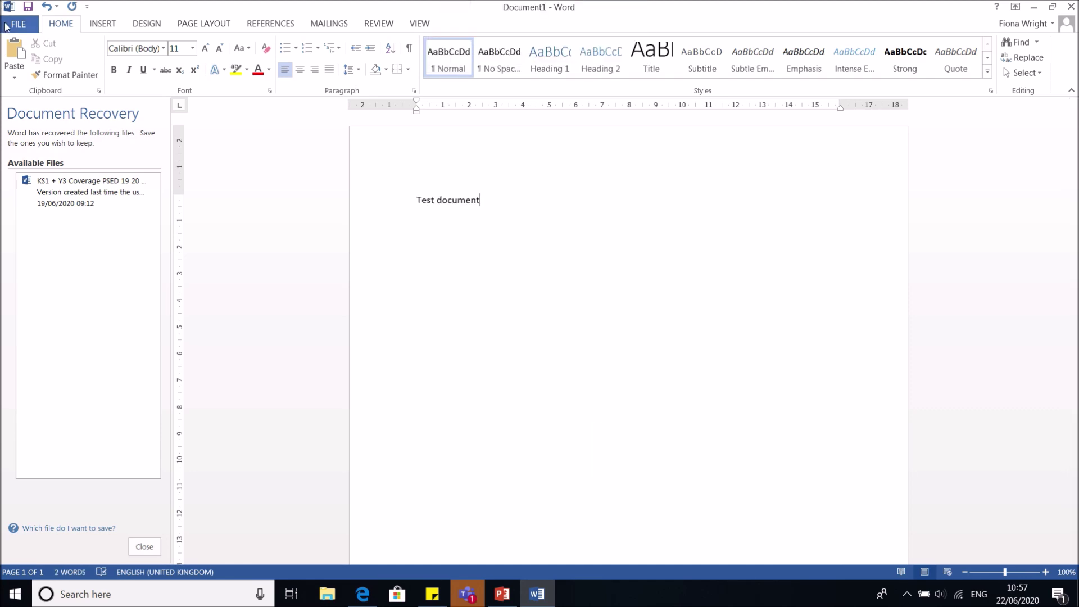
# Save the document as 'Test document' in the Desktop folder 0
pyautogui.click(5, 26)
pyautogui.click(23, 152)
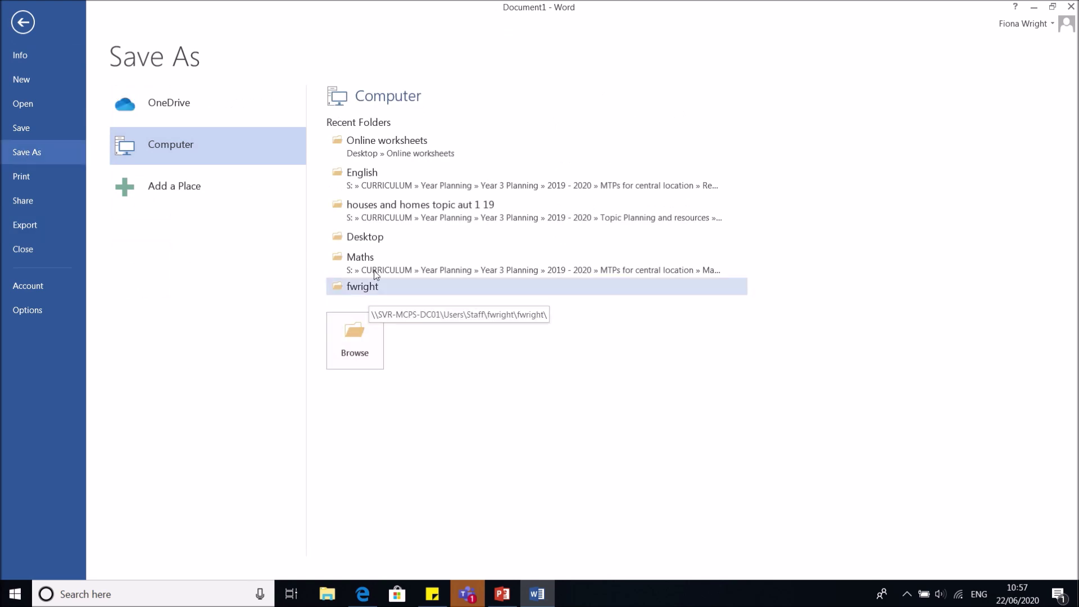
pyautogui.click(380, 239)
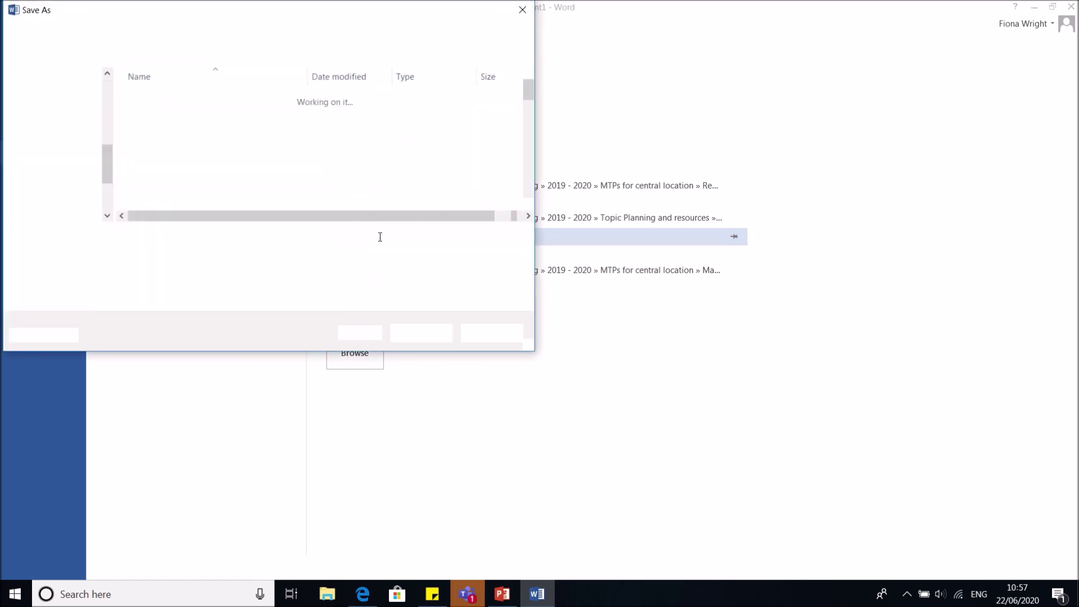
pyautogui.click(161, 100)
pyautogui.doubleClick(161, 100)
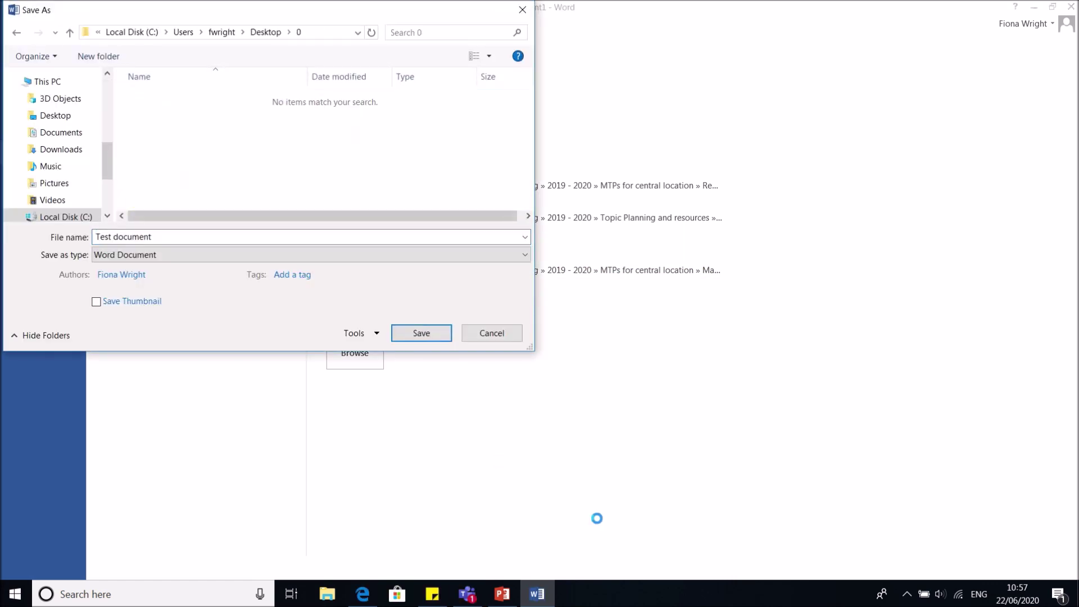
pyautogui.click(422, 333)
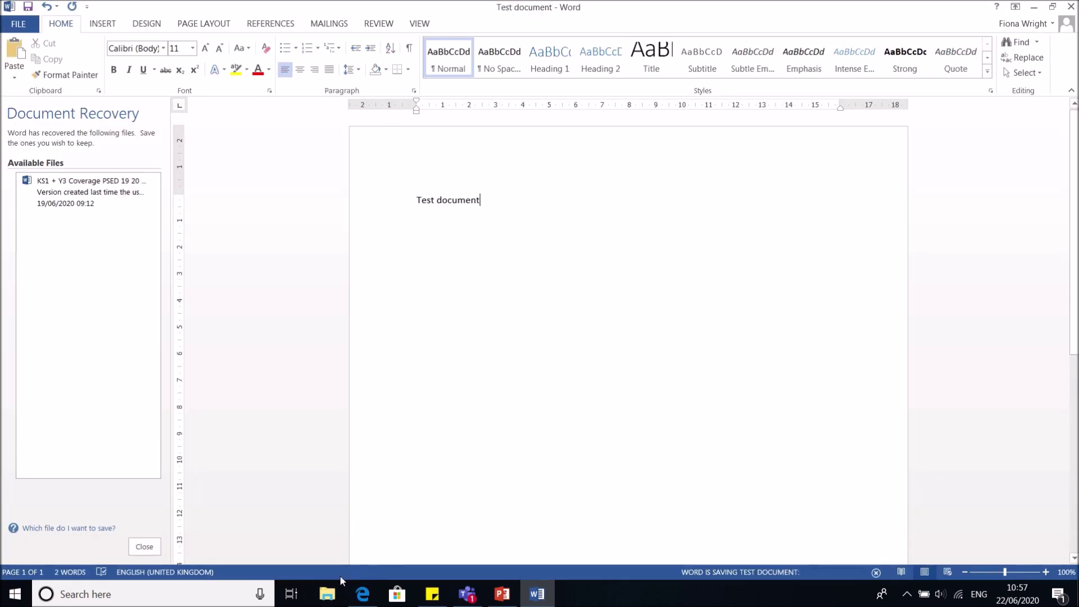
# Upload Test document from Desktop\0 to the Upload a document task
pyautogui.click(363, 597)
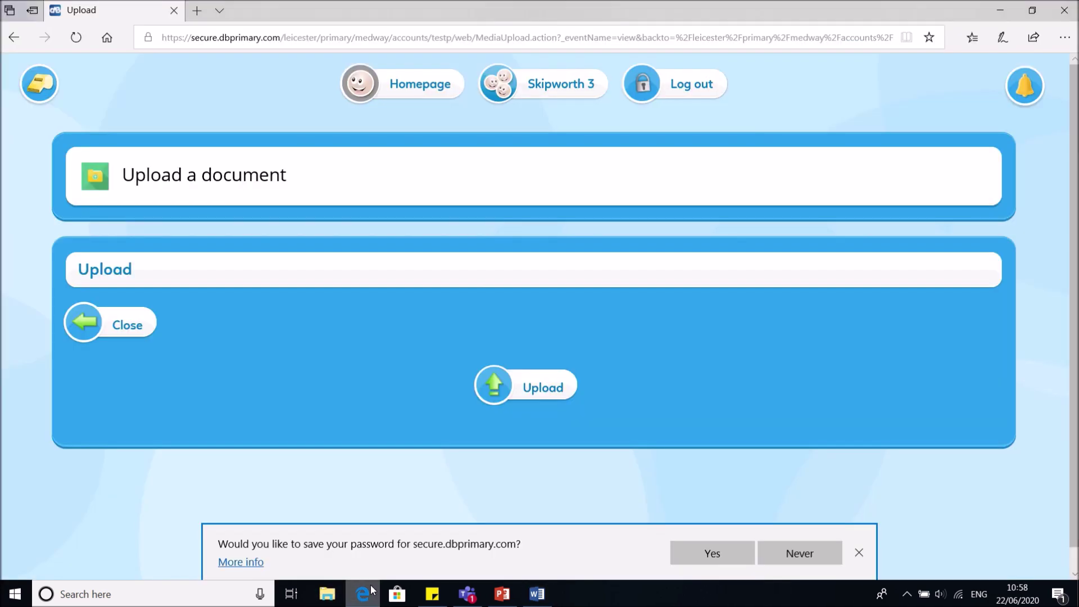
pyautogui.click(542, 400)
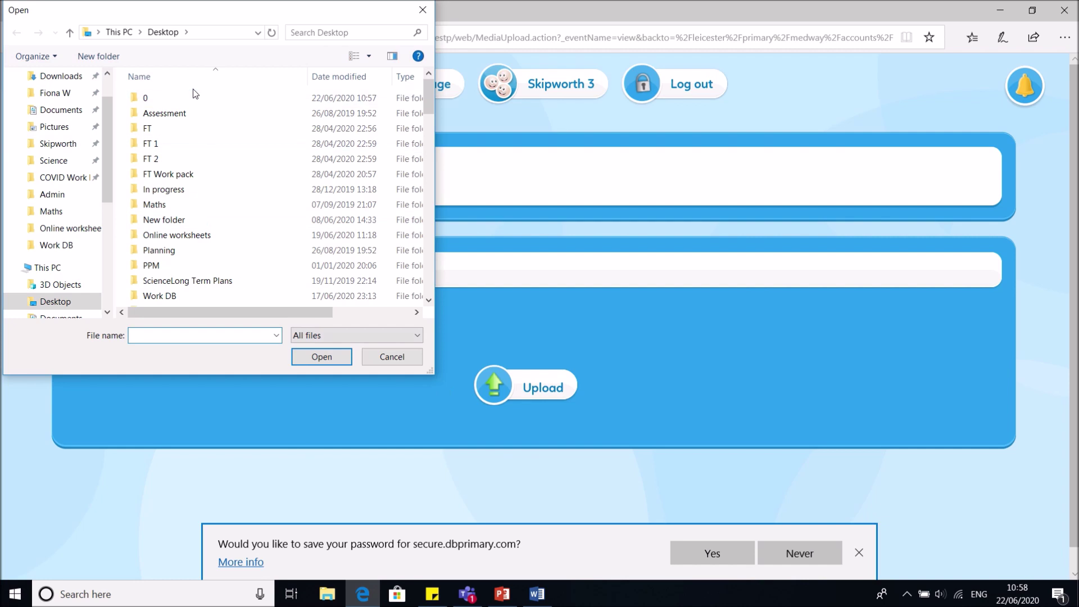
pyautogui.doubleClick(197, 101)
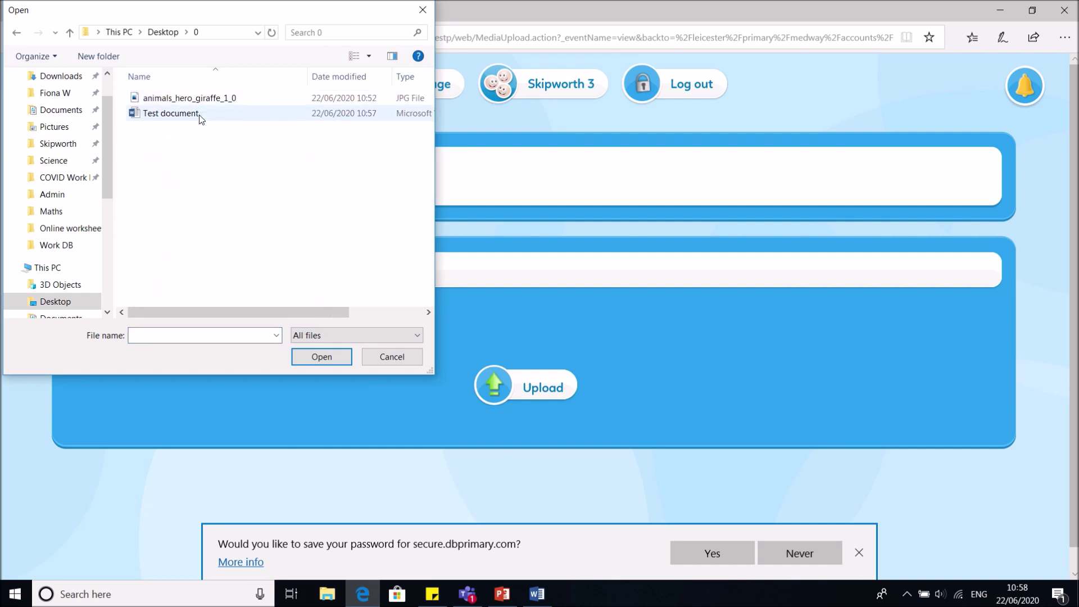
pyautogui.doubleClick(199, 115)
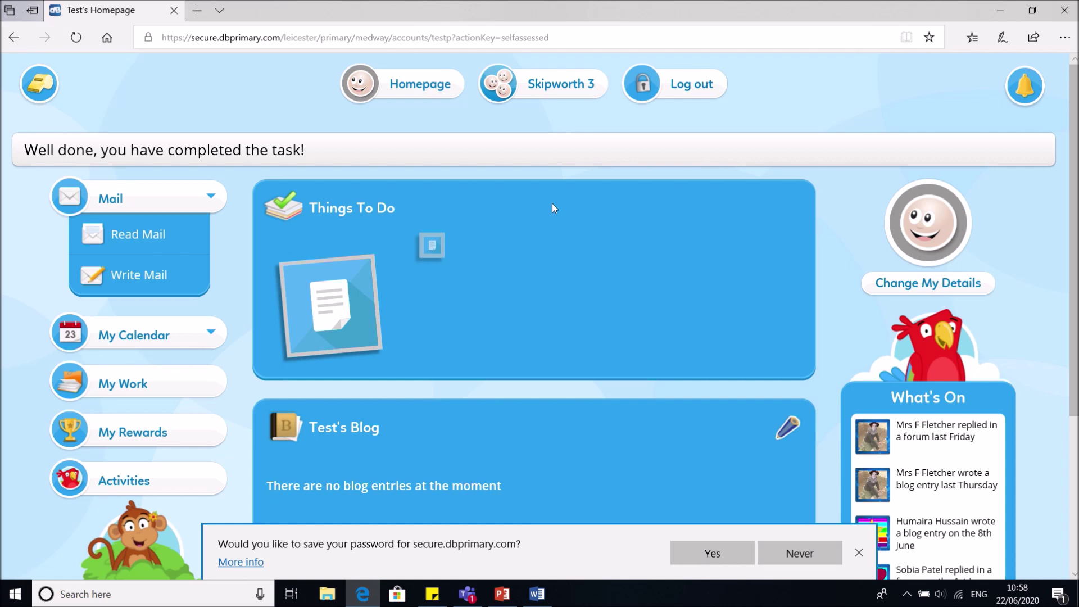
# Open the Dinosaur Fossils task from Things To Do
pyautogui.moveTo(441, 256)
pyautogui.moveTo(345, 287)
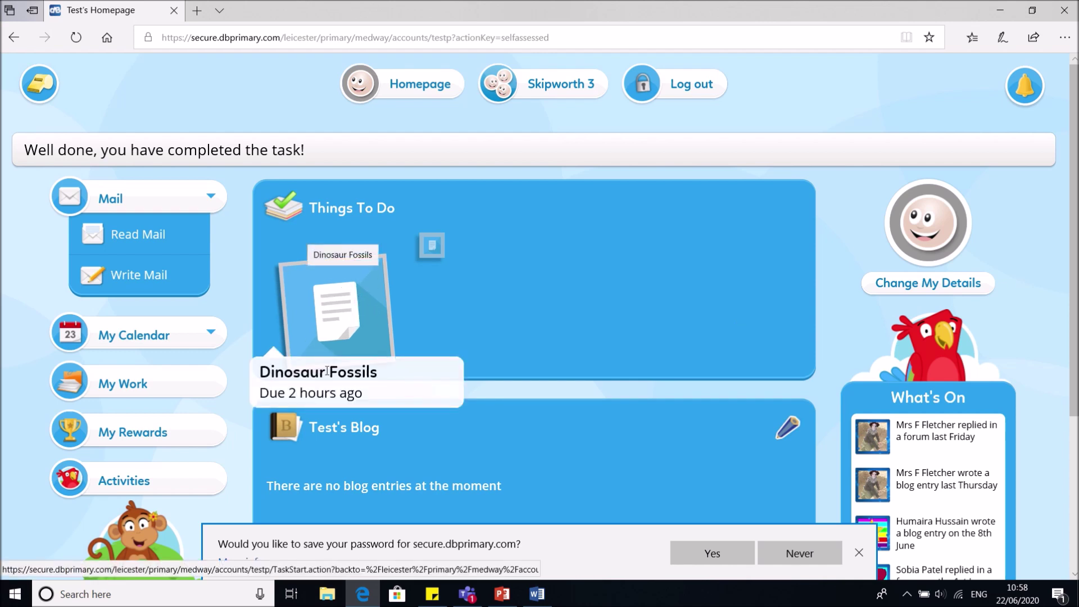
pyautogui.click(307, 318)
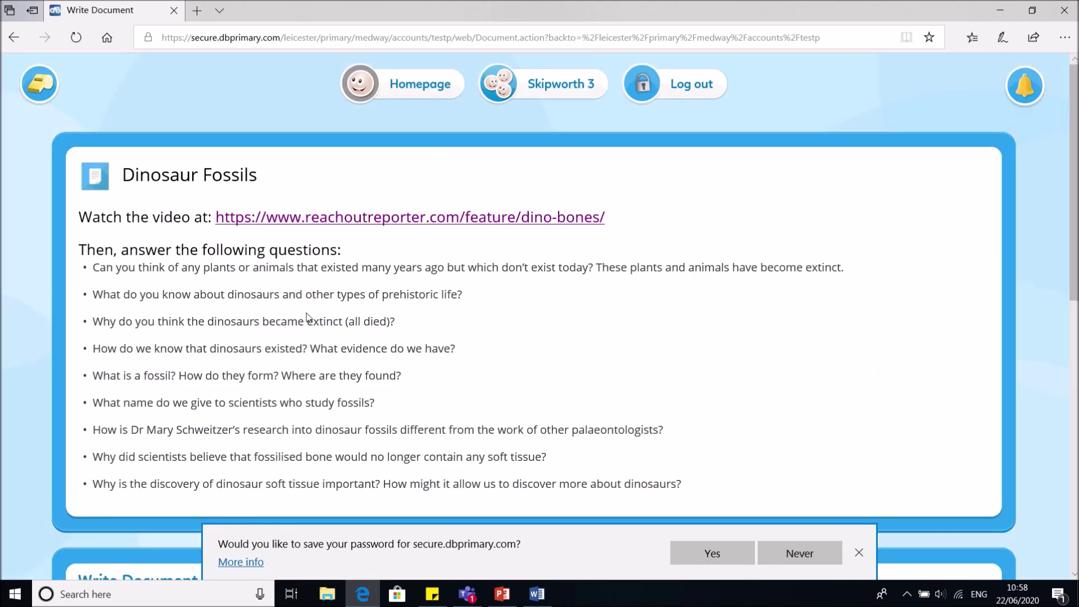
# Highlight the Dinosaur Fossils task text from the first question through the ninth
pyautogui.scroll(-1, 307, 317)
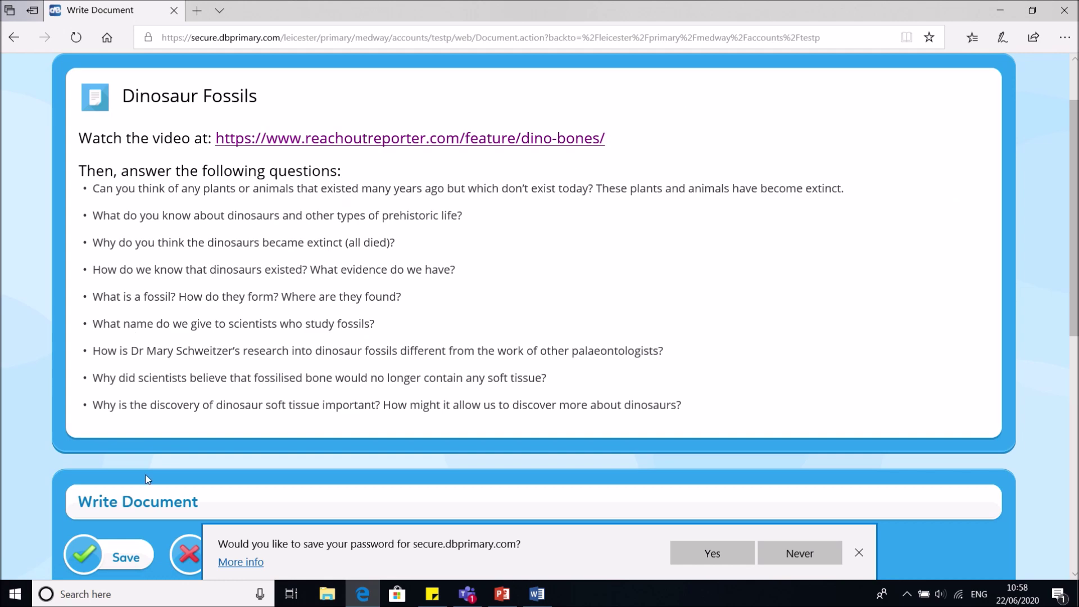
pyautogui.scroll(-4, 528, 353)
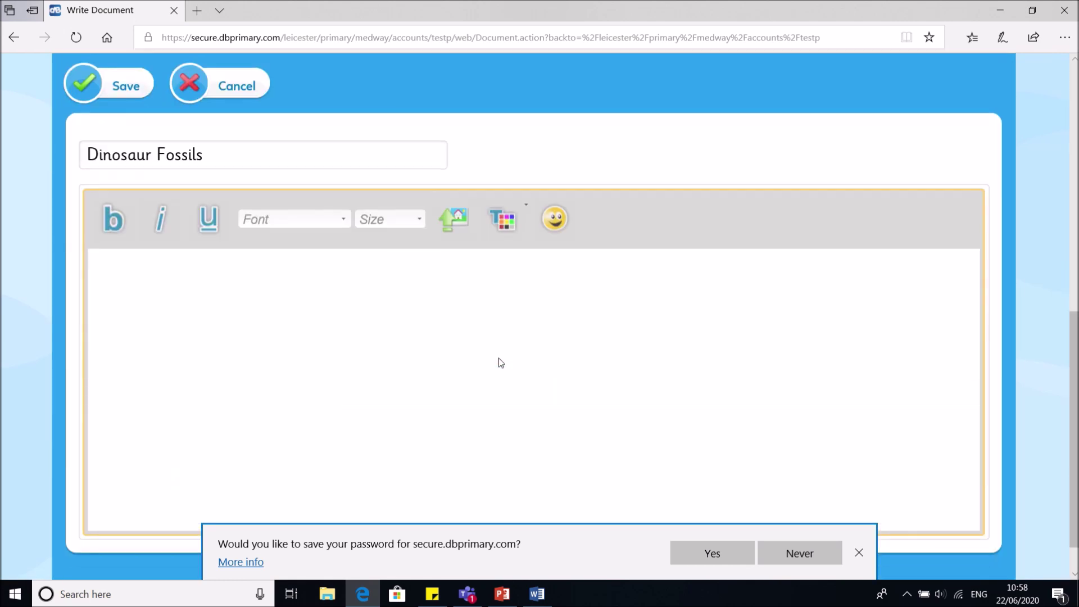
pyautogui.scroll(9, 500, 358)
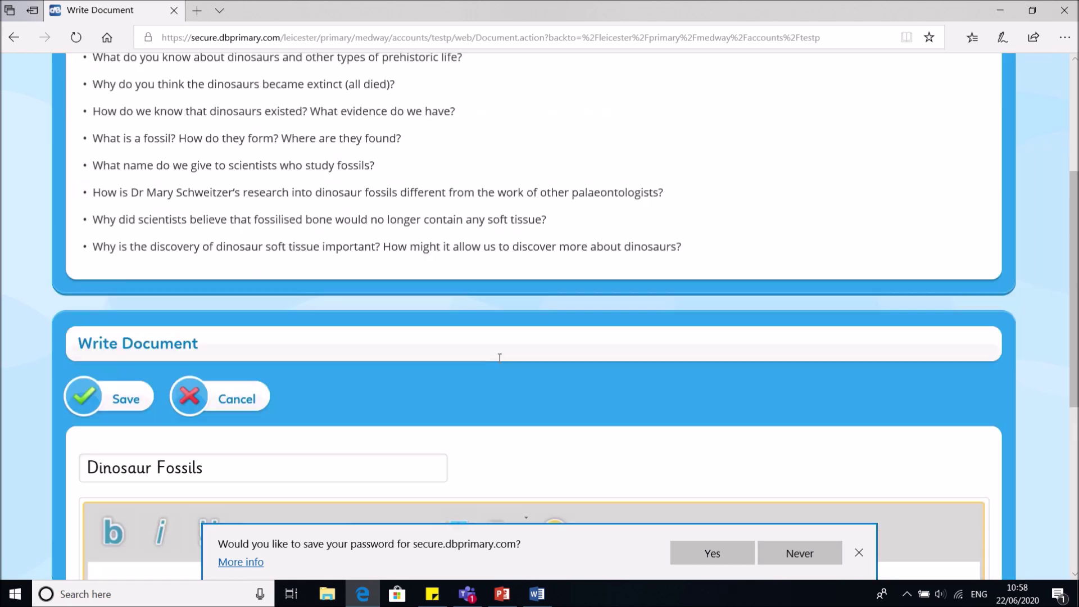
pyautogui.scroll(-4, 446, 388)
pyautogui.scroll(4, 517, 303)
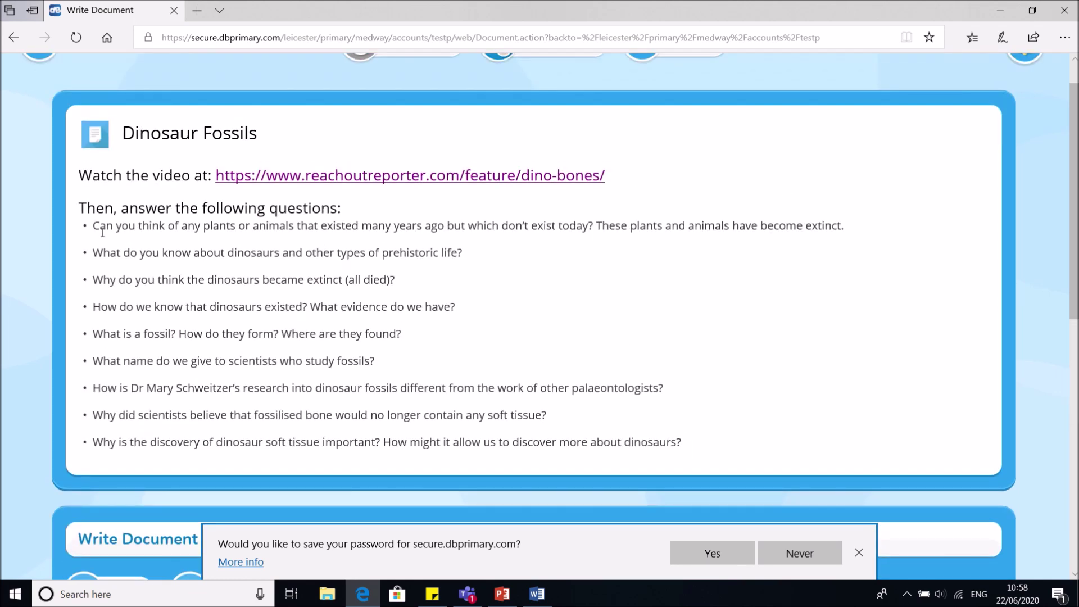
pyautogui.moveTo(99, 227); pyautogui.dragTo(833, 224)
pyautogui.click(834, 225)
pyautogui.tripleClick(352, 260)
pyautogui.click(95, 260)
pyautogui.tripleClick(93, 246)
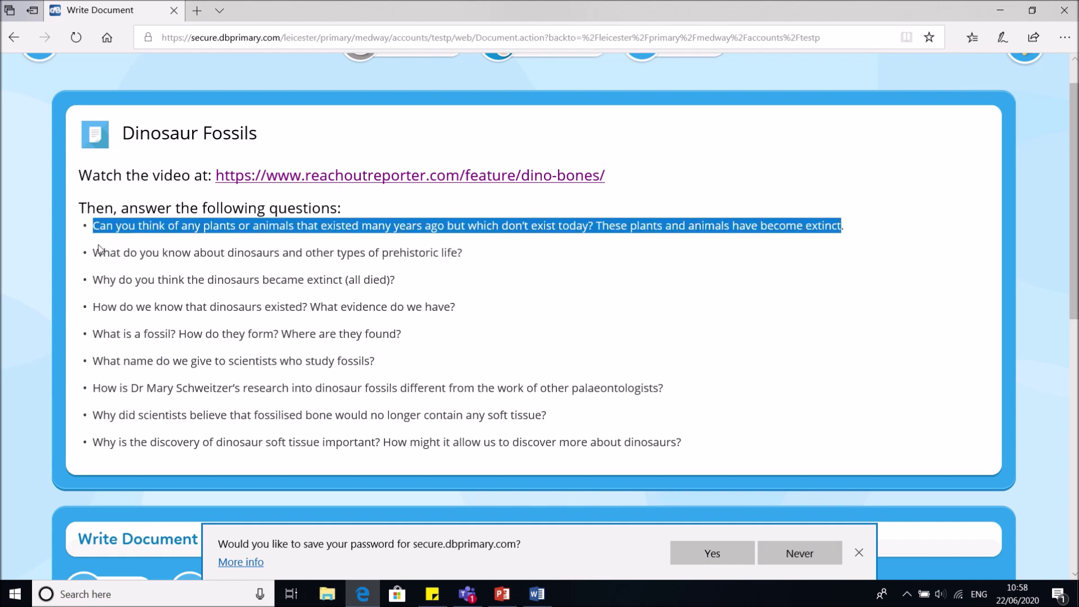
pyautogui.click(140, 248)
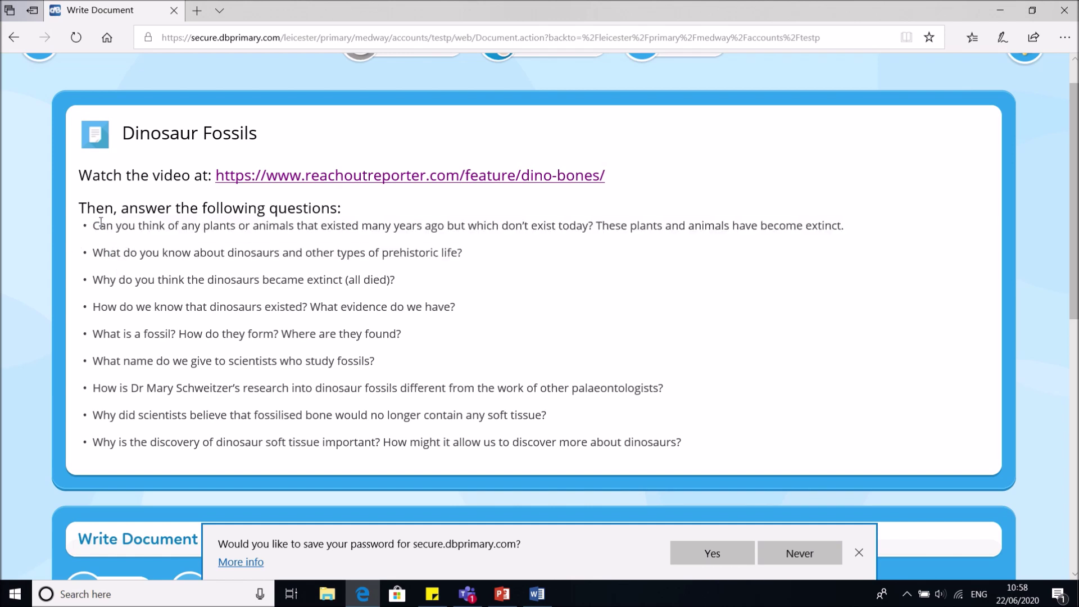
pyautogui.moveTo(94, 225); pyautogui.dragTo(710, 464)
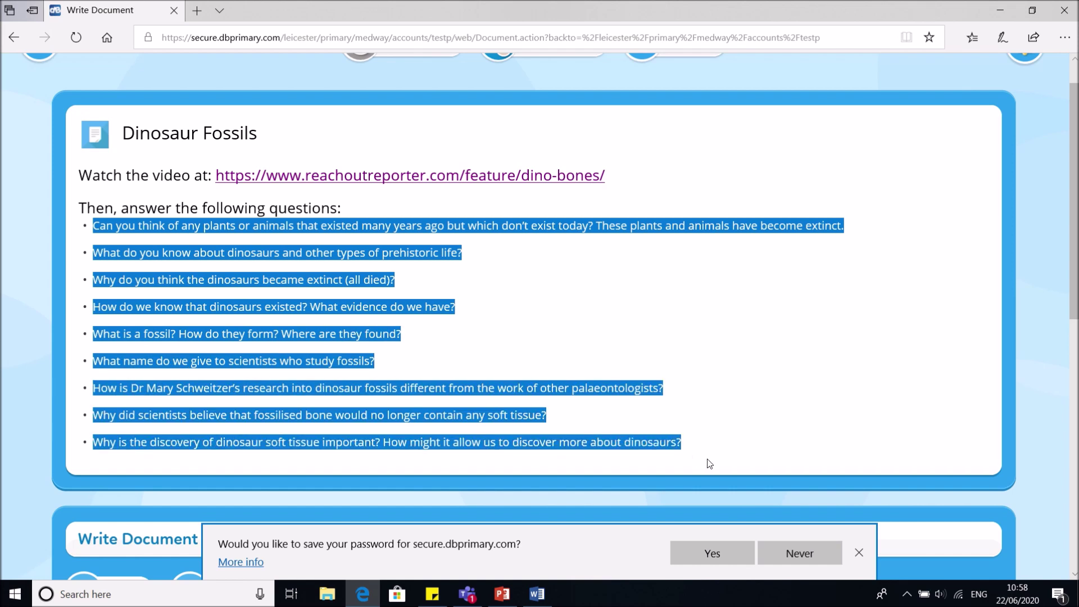
# Copy the selected questions and paste them into the Dinosaur Fossils document body
pyautogui.rightClick(461, 392)
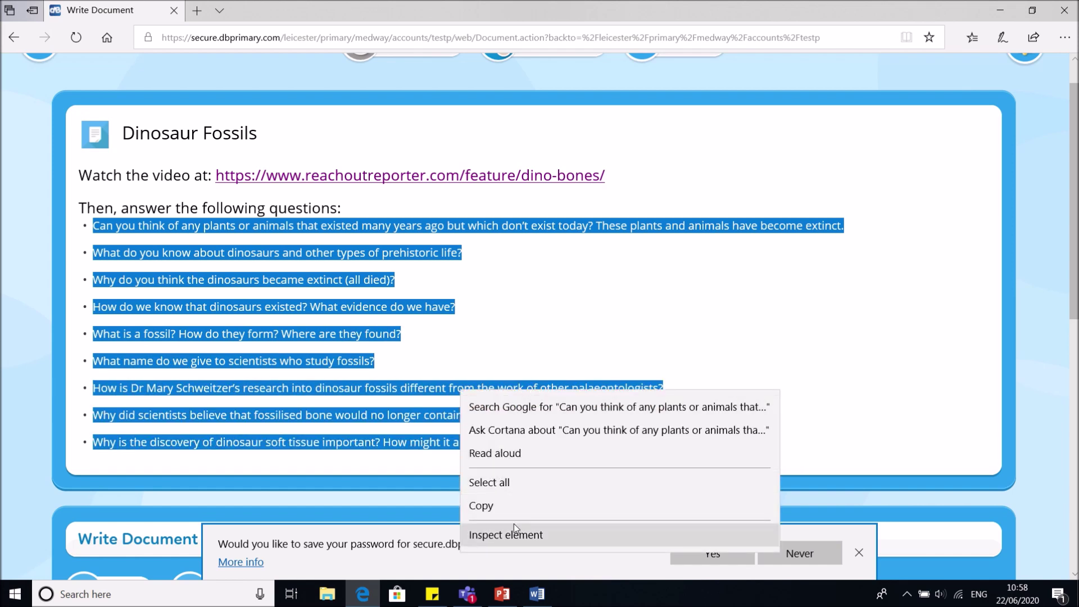
pyautogui.click(518, 512)
pyautogui.scroll(-7, 484, 412)
pyautogui.click(484, 412)
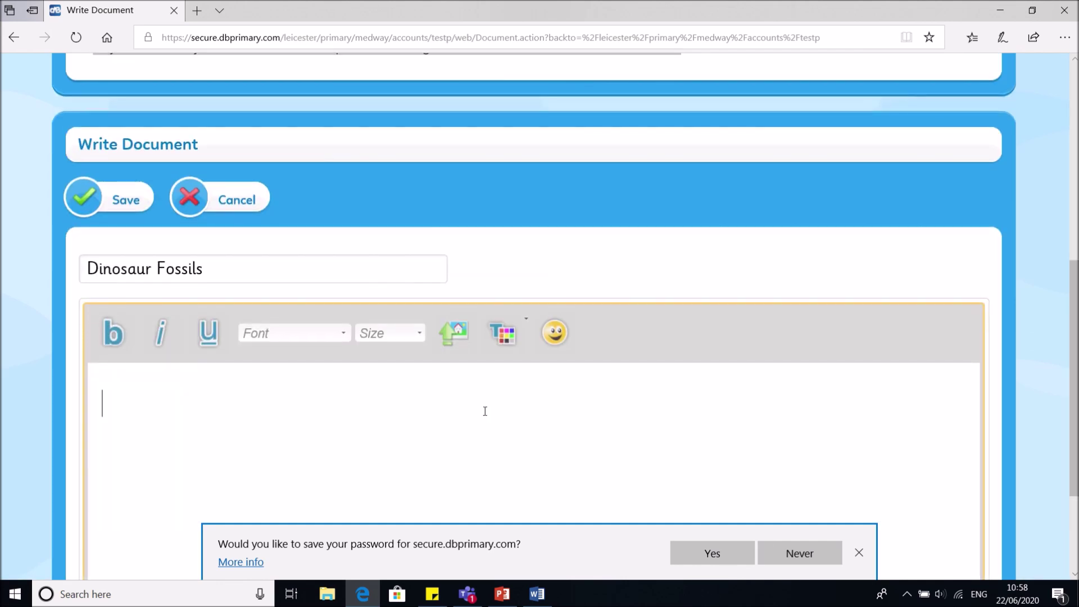
pyautogui.scroll(-3, 425, 329)
pyautogui.rightClick(399, 284)
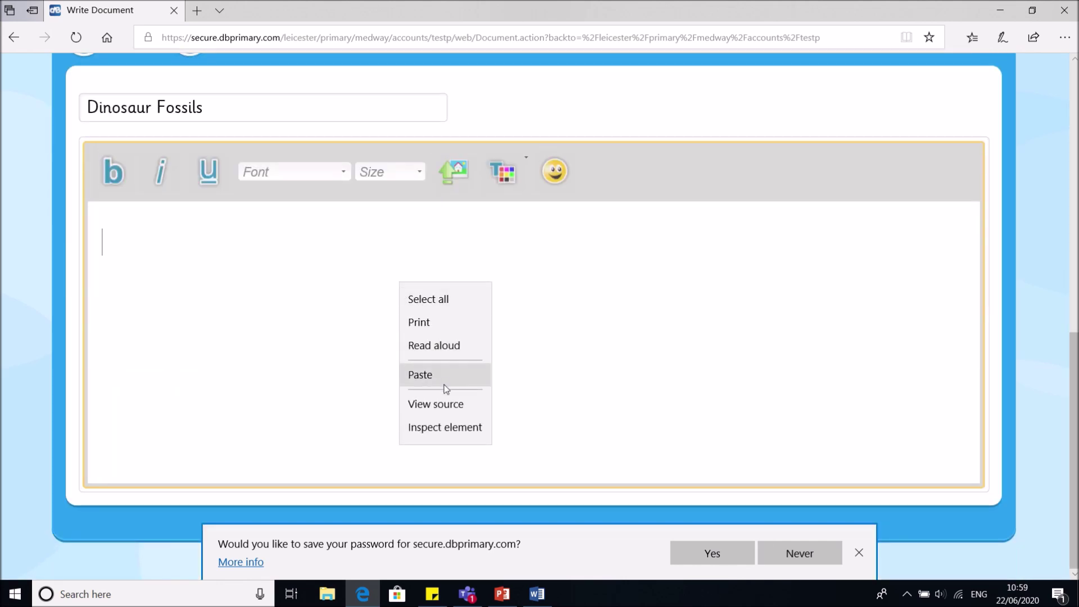
pyautogui.click(444, 383)
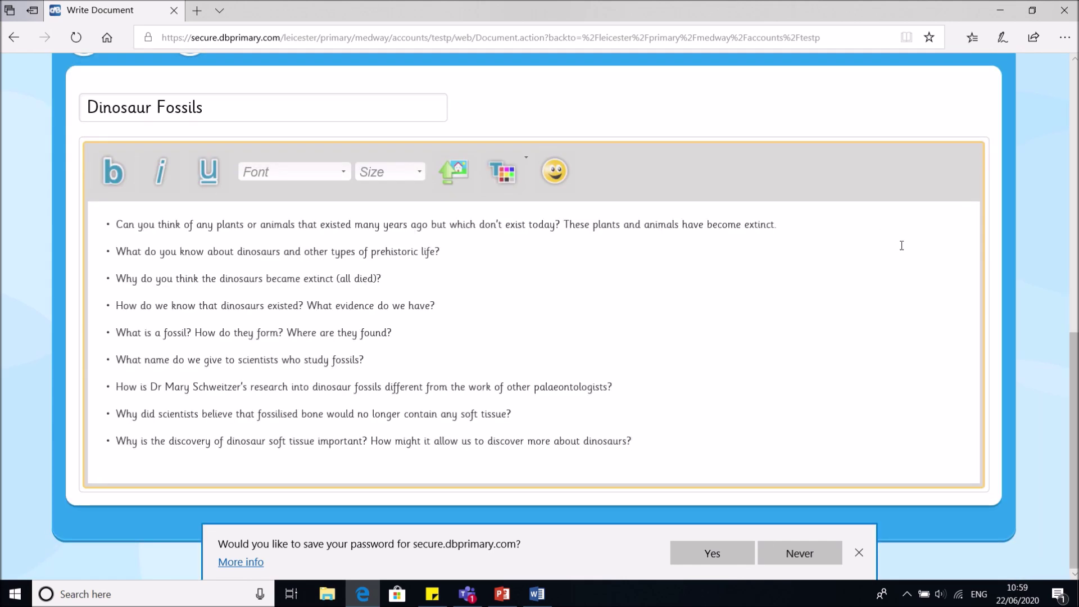
# Answer the first question with 'Dodos' on a new line beneath it
pyautogui.click(899, 223)
pyautogui.press('Return')
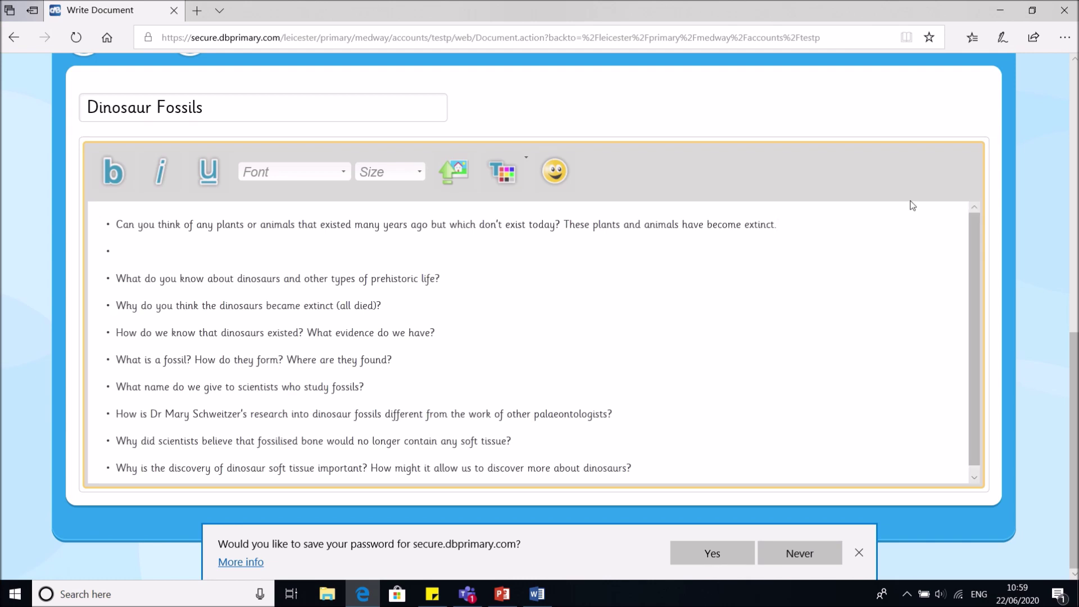
pyautogui.press('BackSpace')
pyautogui.press('Return')
pyautogui.press('Return')
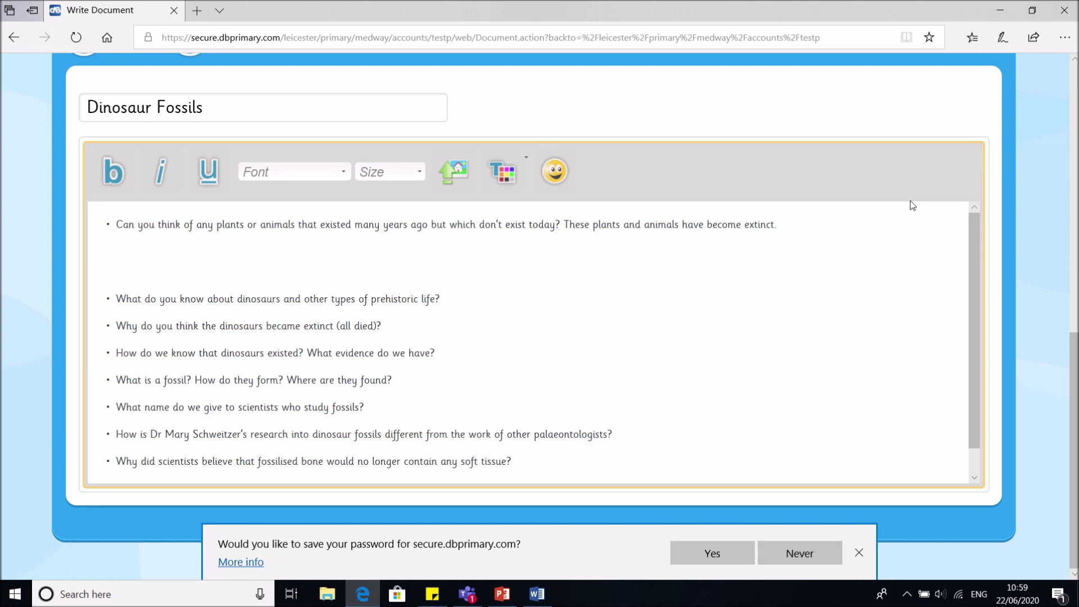
pyautogui.write('Dodos')
pyautogui.click(537, 307)
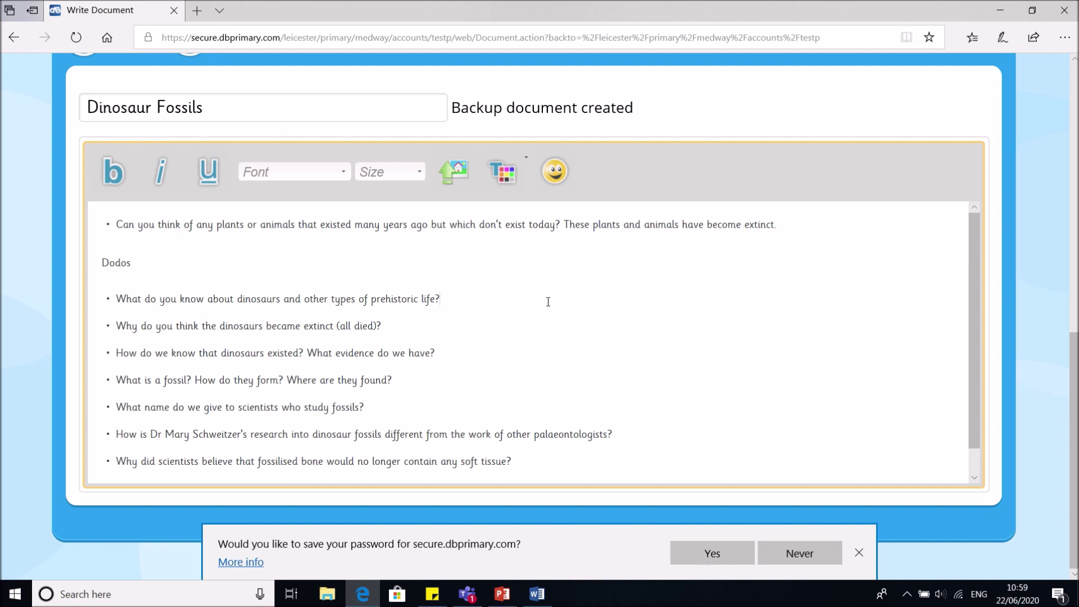
pyautogui.press('Return')
pyautogui.press('BackSpace')
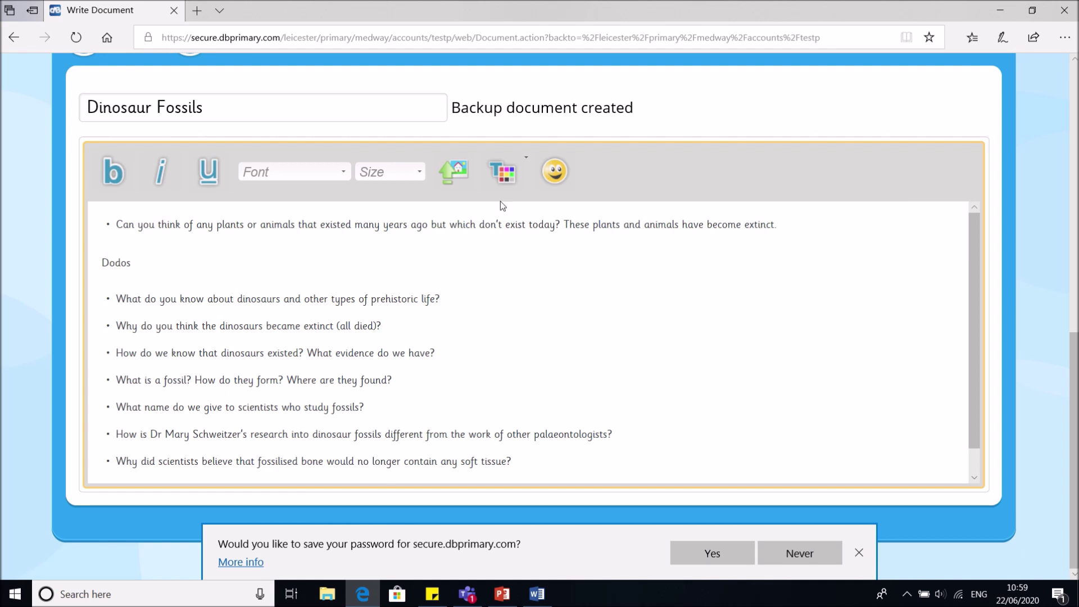
pyautogui.scroll(5, 267, 386)
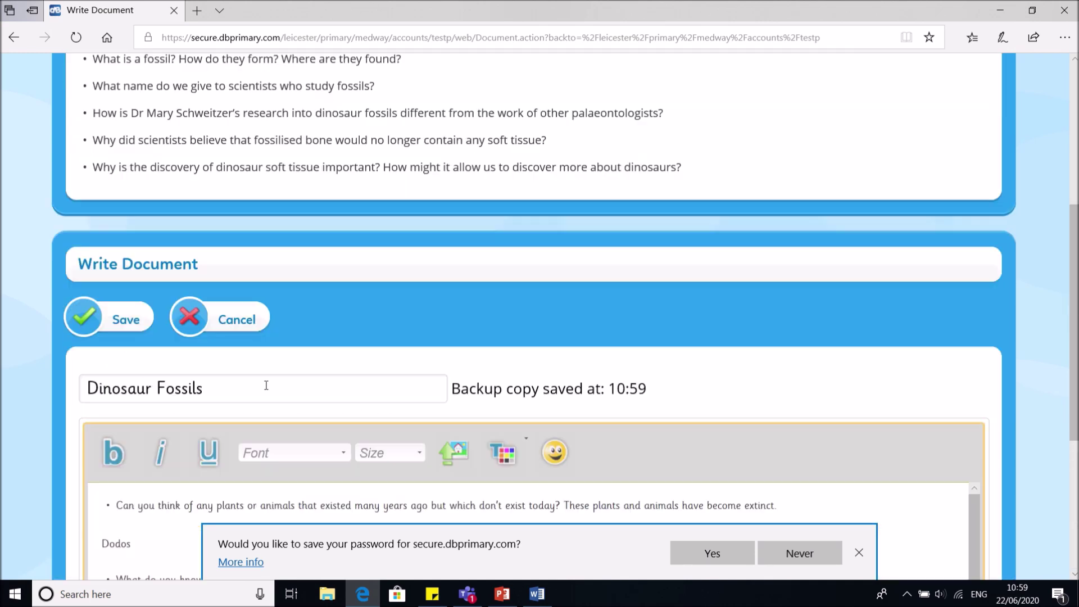
pyautogui.scroll(-5, 266, 386)
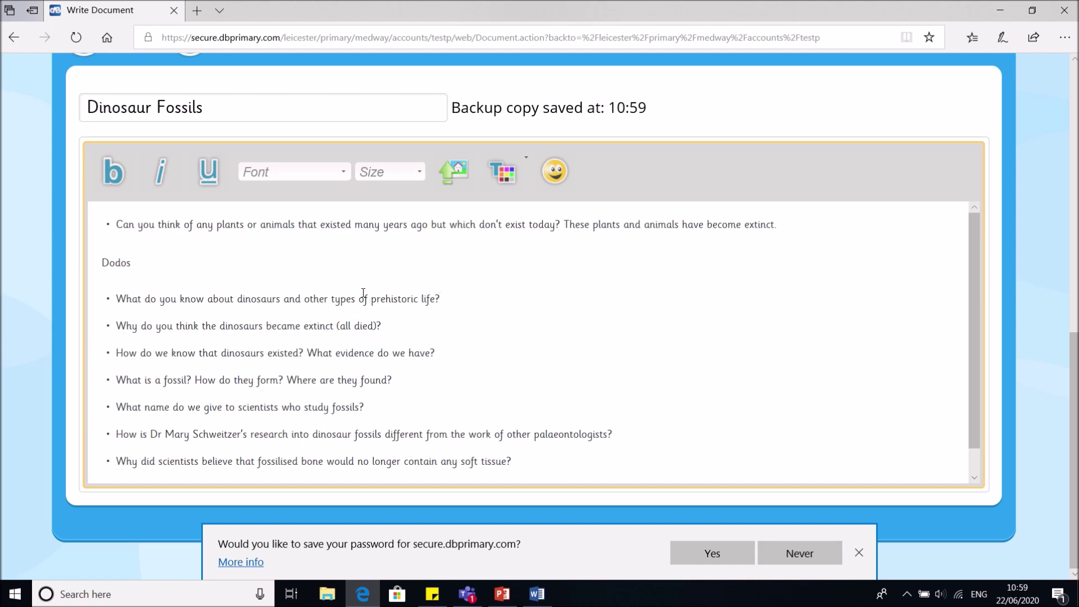
pyautogui.scroll(5, 363, 293)
pyautogui.scroll(-3, 348, 315)
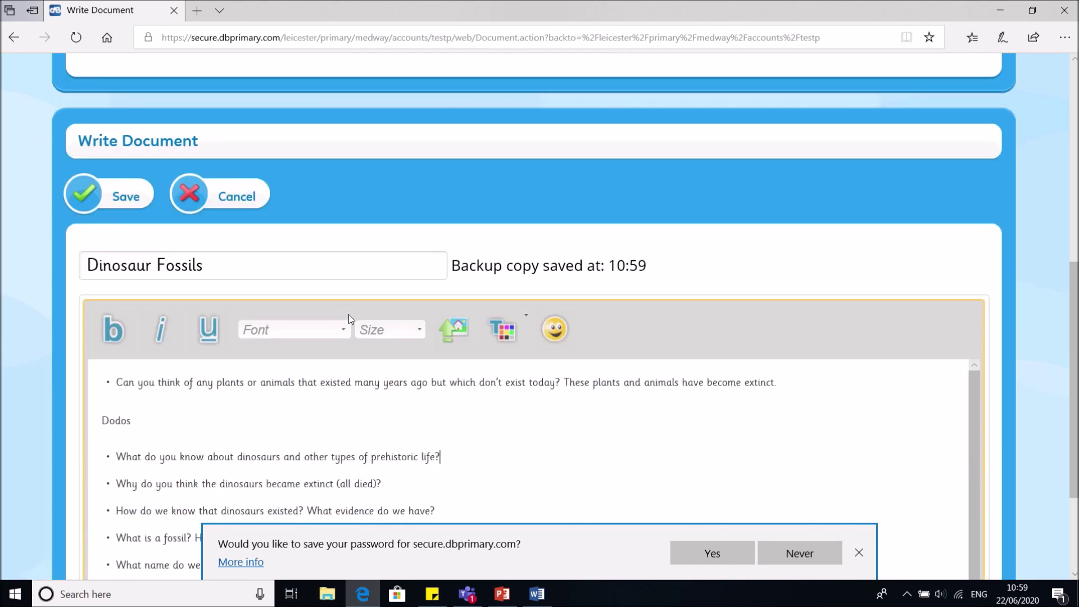
pyautogui.scroll(-3, 348, 315)
pyautogui.scroll(2, 349, 315)
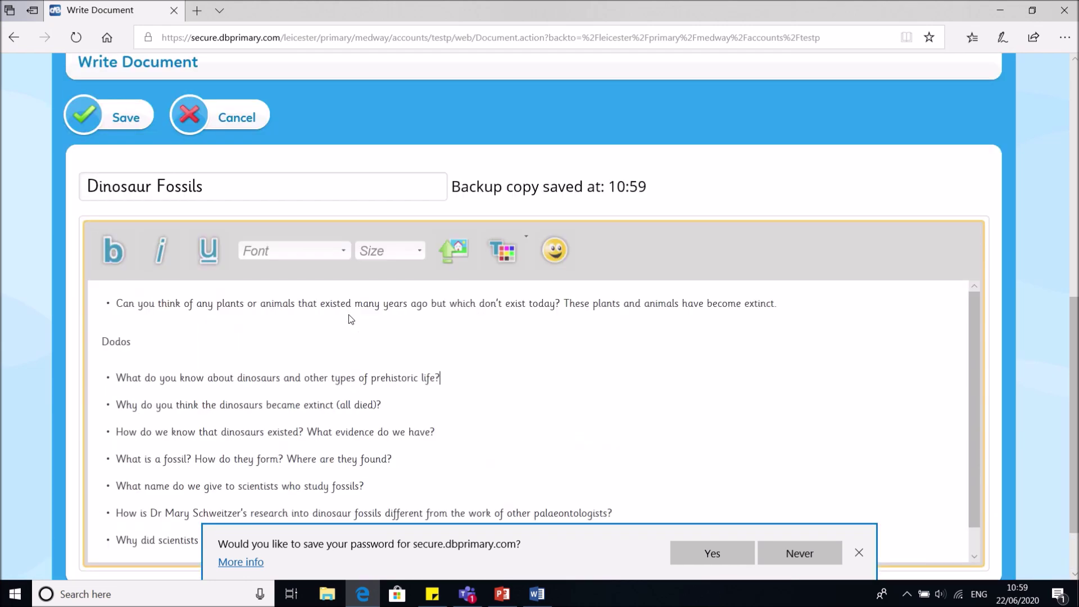
pyautogui.scroll(8, 349, 318)
pyautogui.scroll(-9, 349, 318)
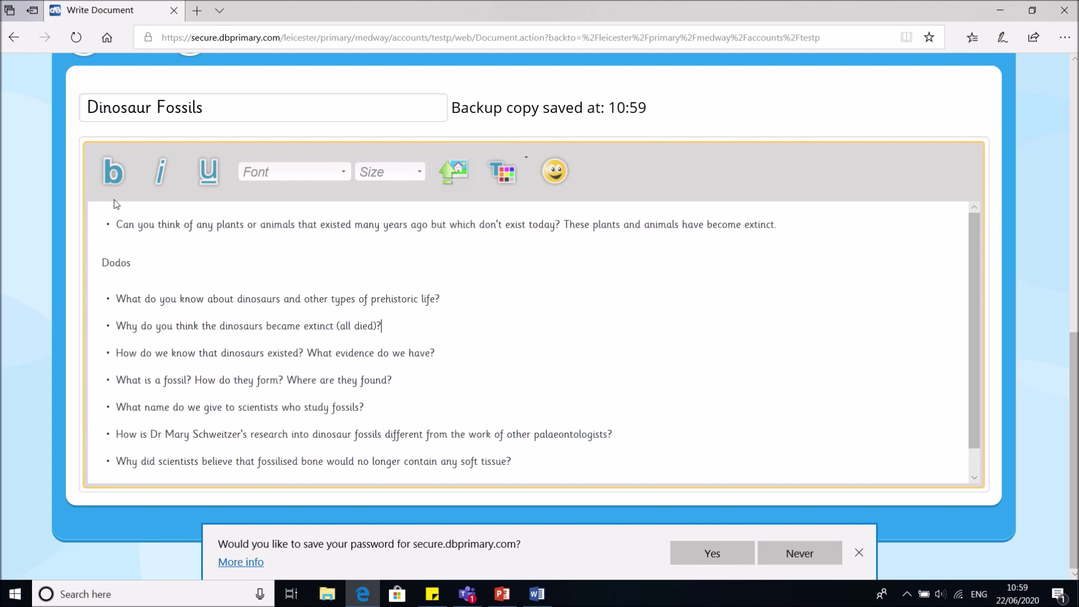
pyautogui.scroll(5, 146, 273)
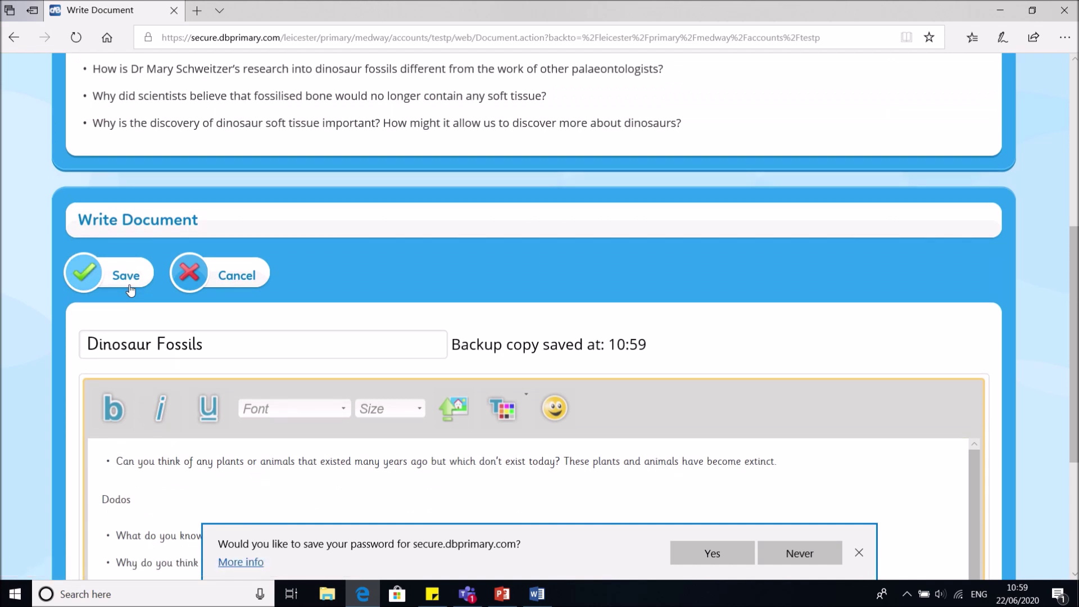
# Save the Dinosaur Fossils document and answer No to 'Have you finished?'
pyautogui.click(130, 289)
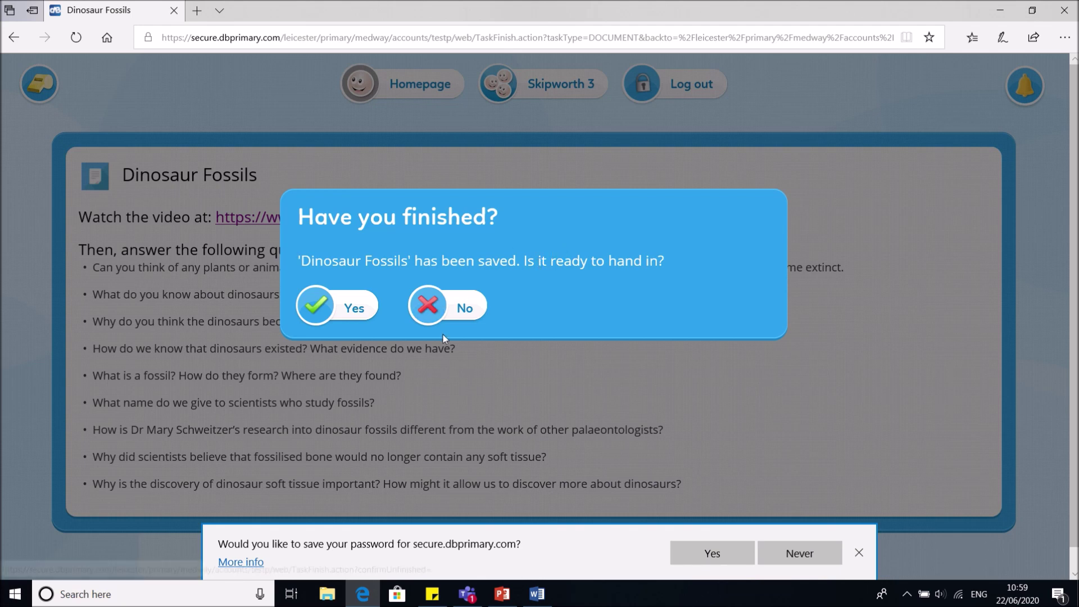
pyautogui.click(452, 316)
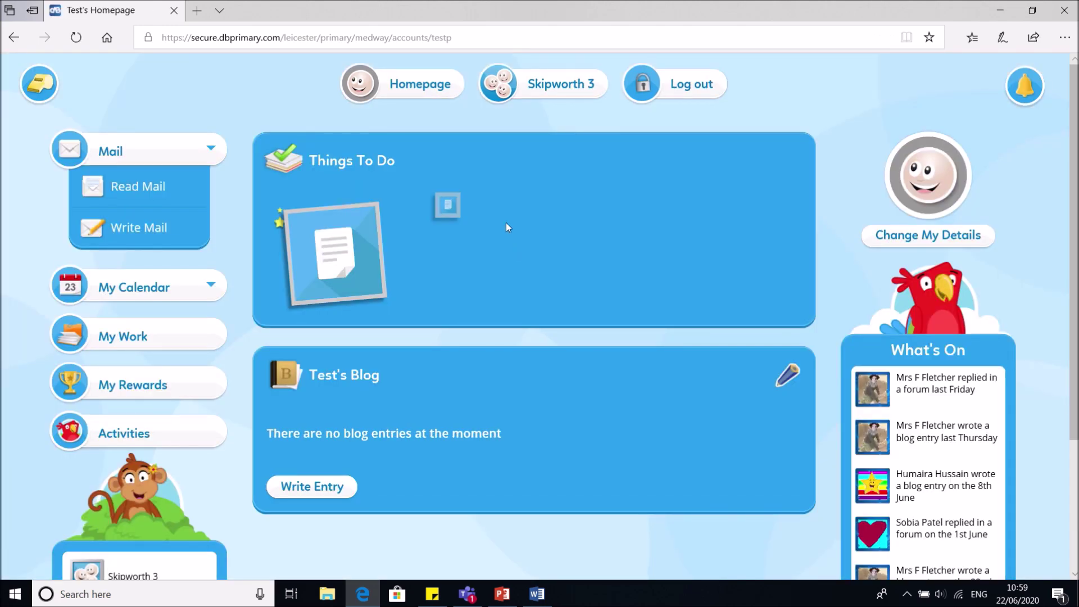
pyautogui.moveTo(304, 243)
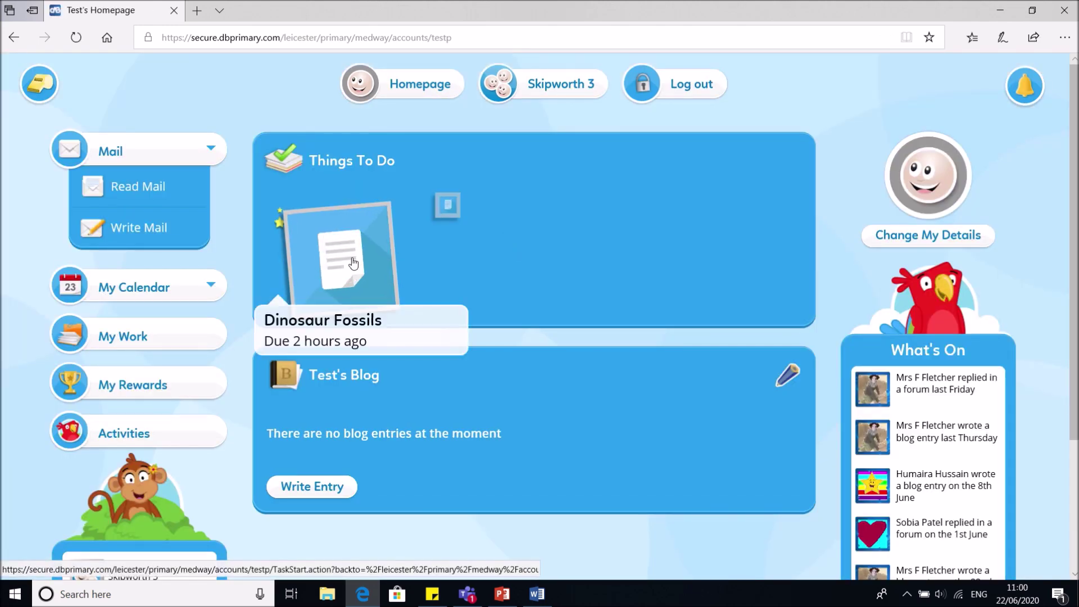
# Reopen Dinosaur Fossils, type 'Reptiles' under the second question, and save the document
pyautogui.click(288, 227)
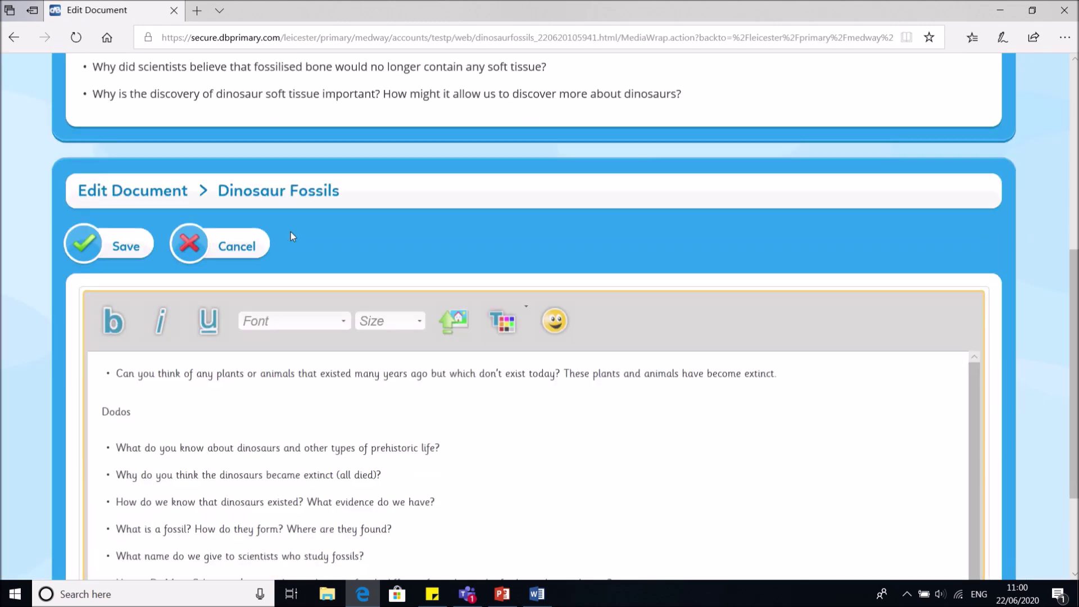
pyautogui.scroll(-3, 291, 232)
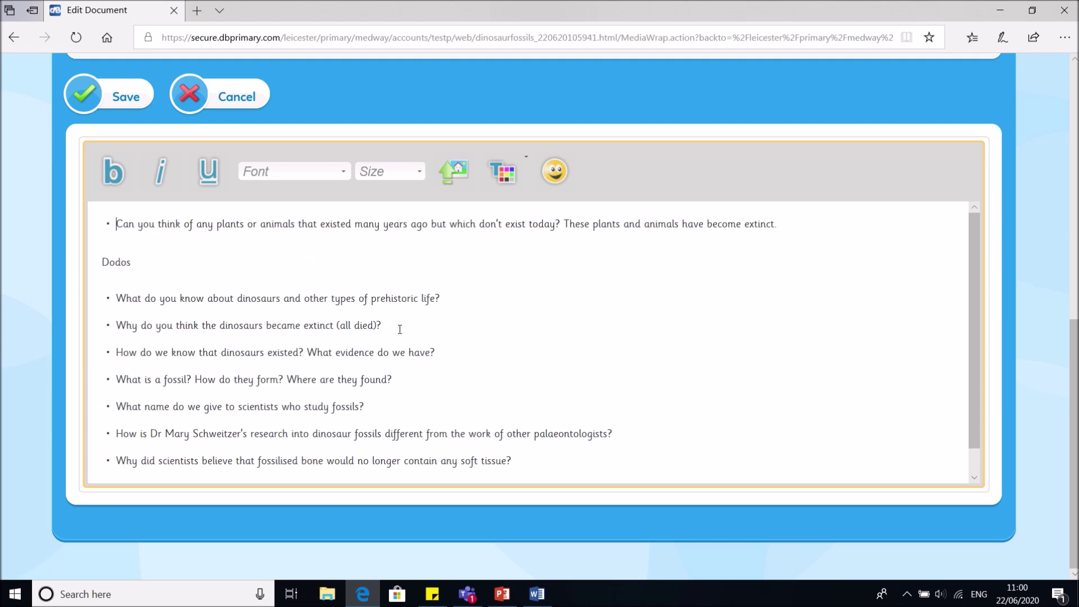
pyautogui.click(450, 300)
pyautogui.press('Return')
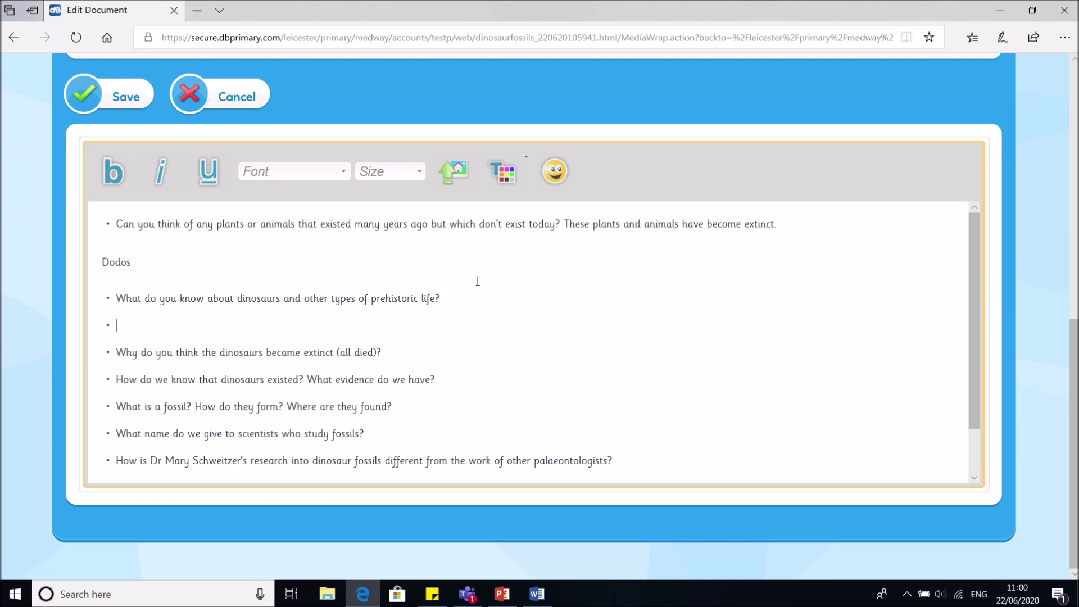
pyautogui.press('BackSpace')
pyautogui.press('Return')
pyautogui.write('R')
pyautogui.press('BackSpace')
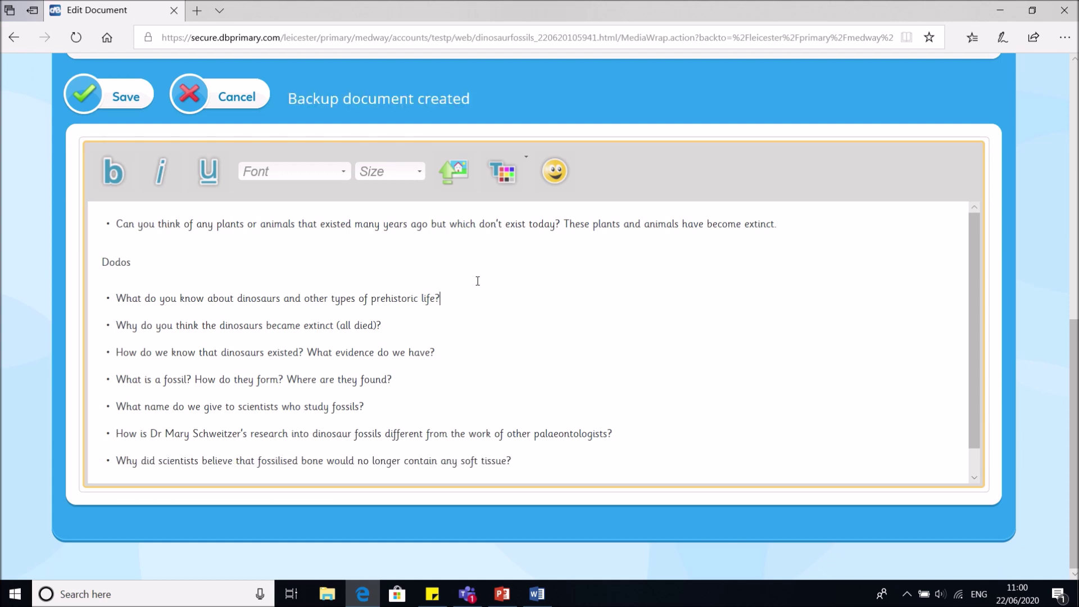
pyautogui.press('Return')
pyautogui.write('Reptile')
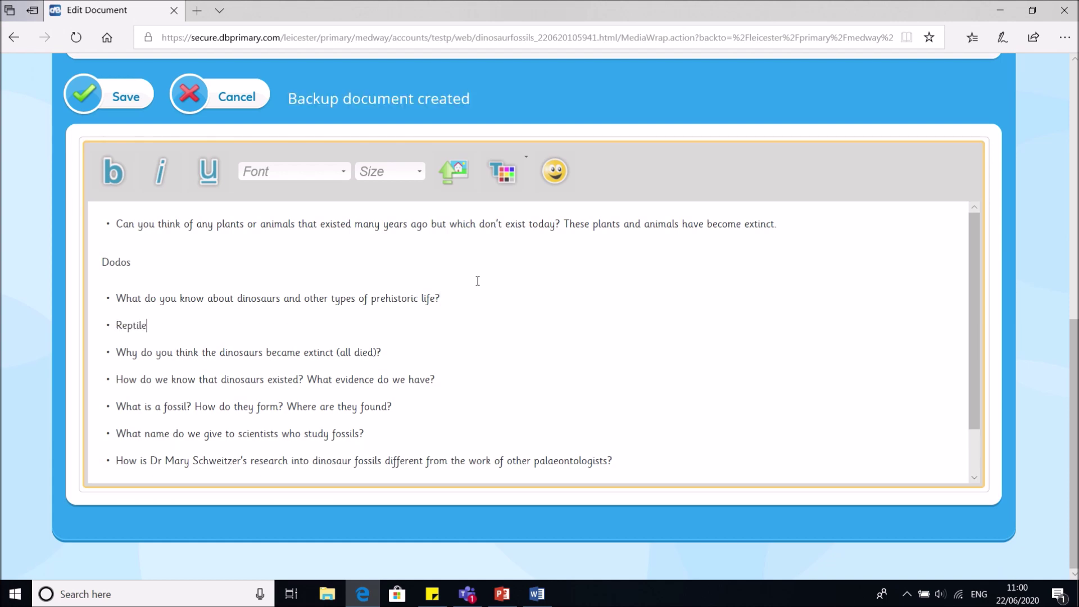
pyautogui.write('s')
pyautogui.scroll(5, 471, 281)
pyautogui.click(112, 413)
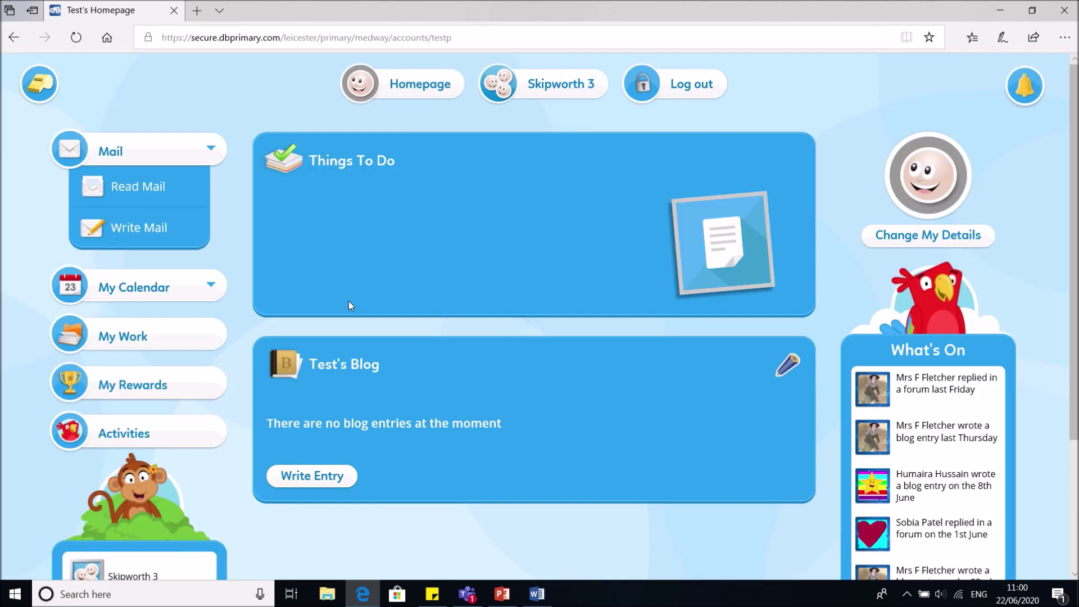
# Open My Work and view the downloaded Test document in Word from its details
pyautogui.moveTo(687, 248)
pyautogui.click(189, 347)
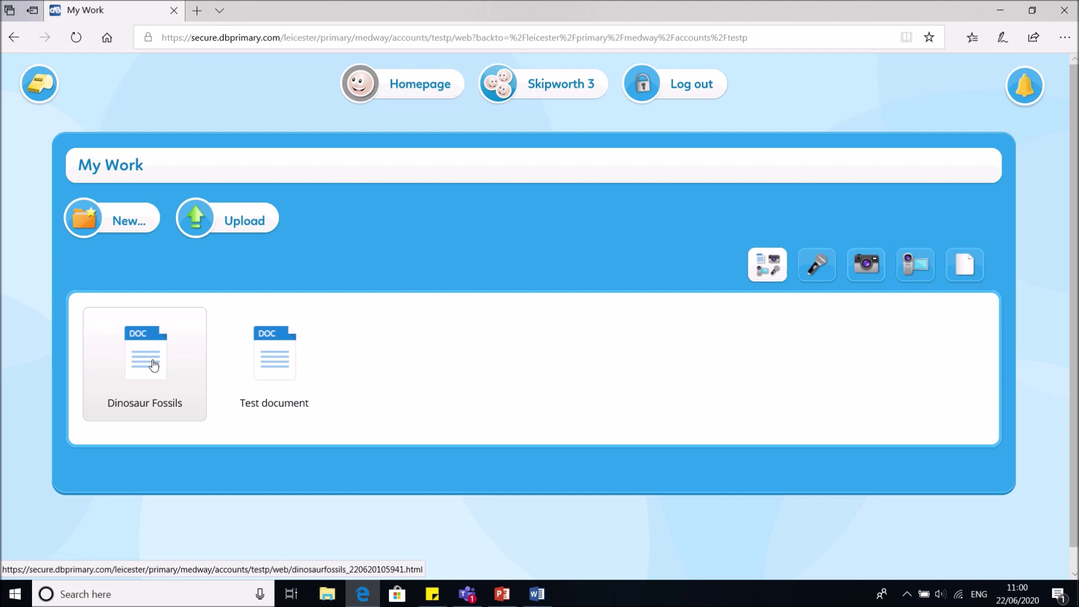
pyautogui.click(241, 350)
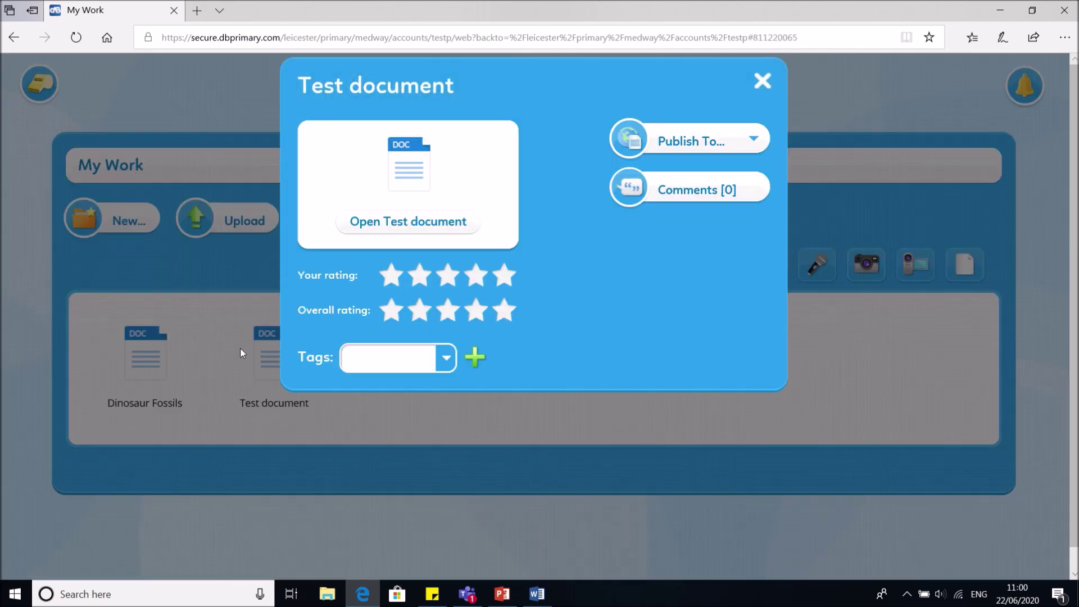
pyautogui.click(396, 225)
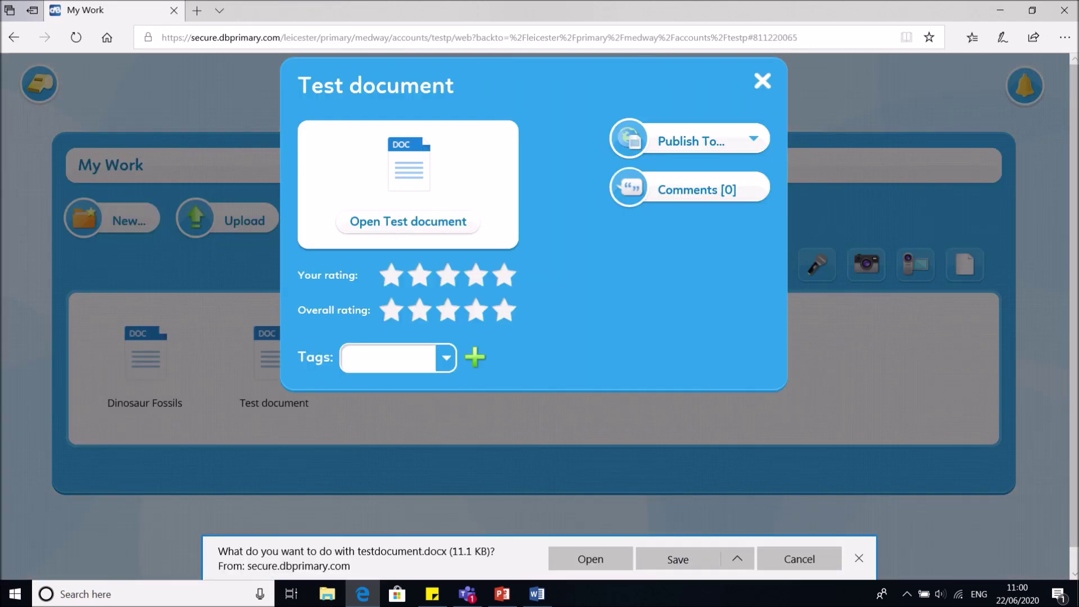
pyautogui.click(606, 558)
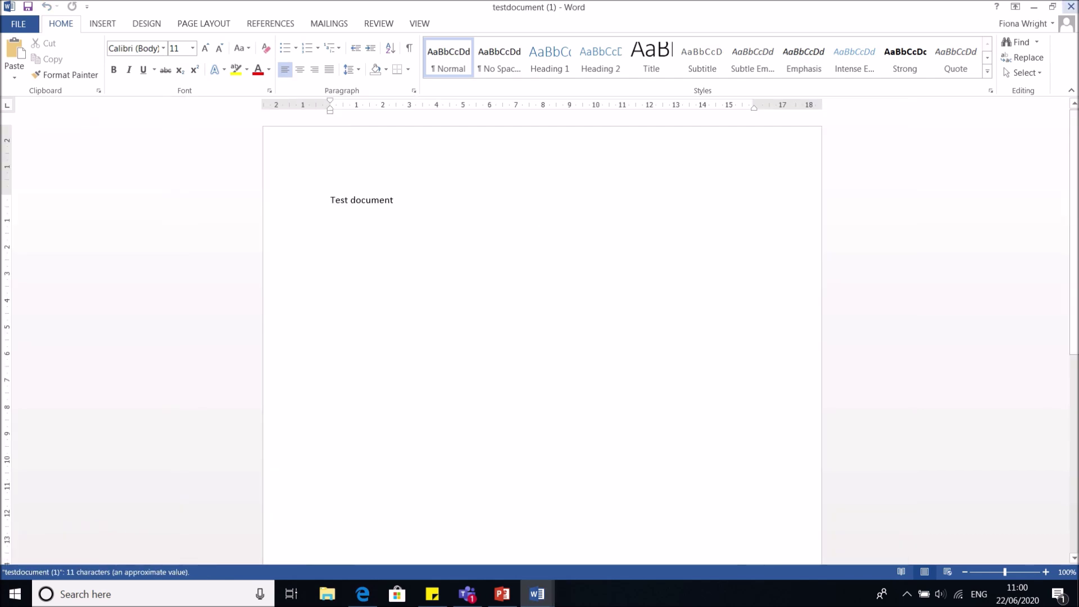
# Return to Edge and close the Test document details panel
pyautogui.moveTo(540, 6)
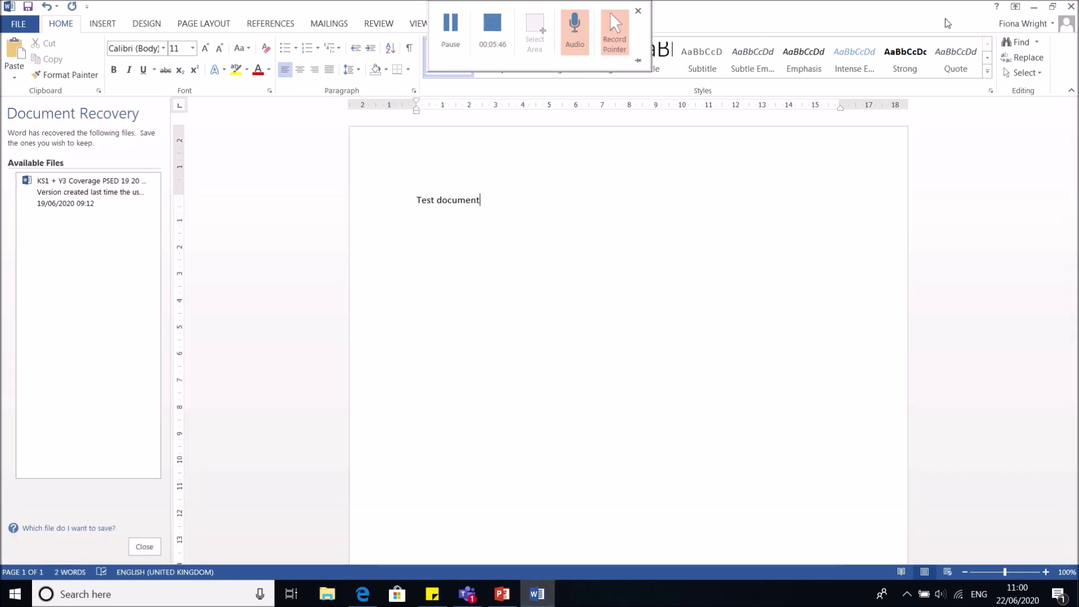
pyautogui.click(609, 12)
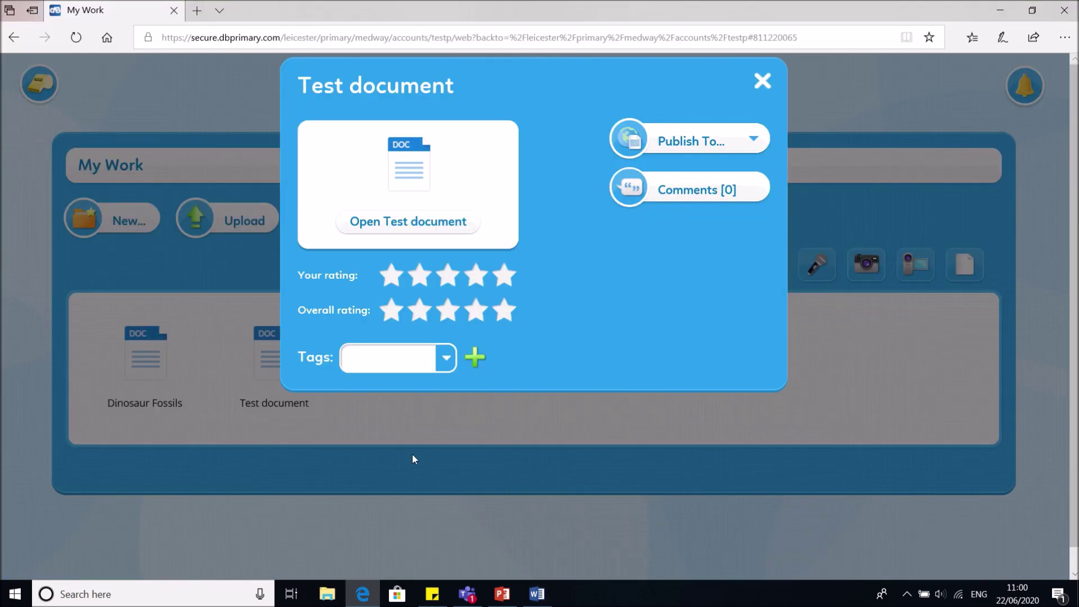
pyautogui.click(762, 82)
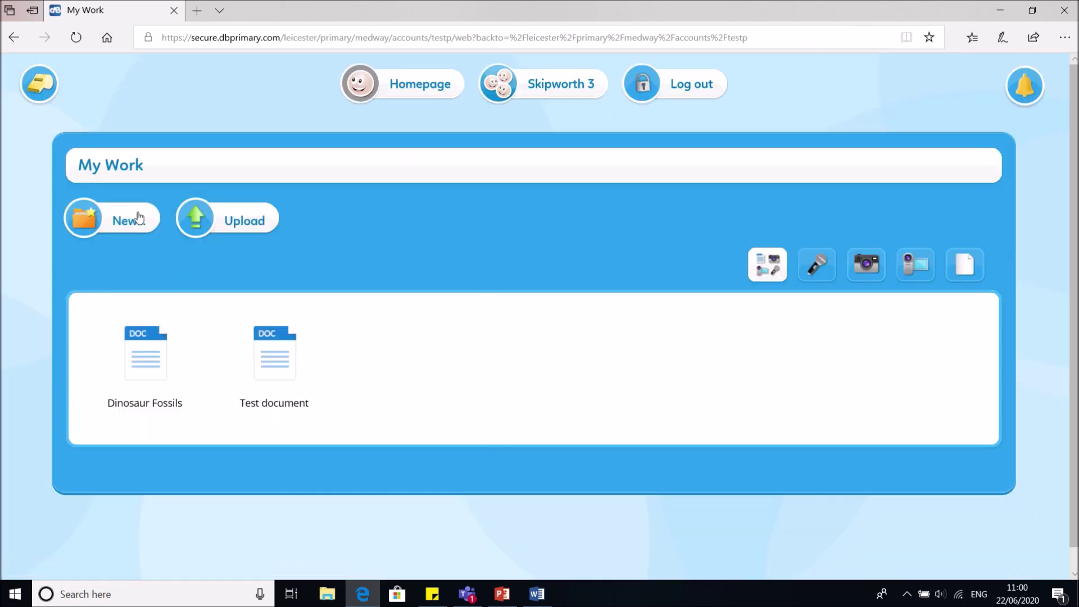
# Upload animals_hero_giraffe_1_0 from the Desktop's folder 0 into My Work
pyautogui.click(210, 227)
pyautogui.click(248, 223)
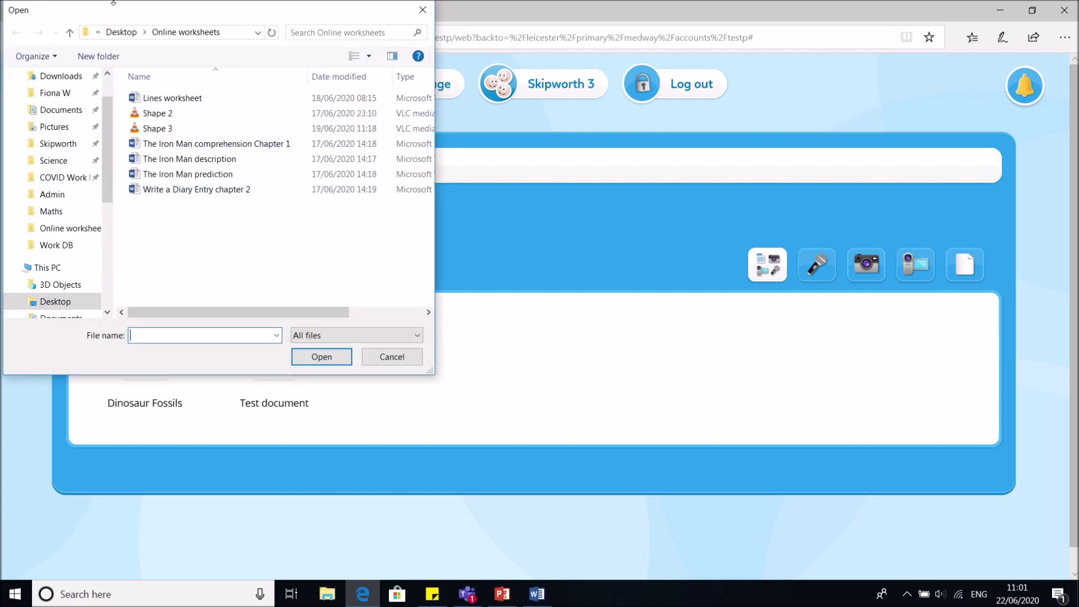
pyautogui.click(120, 32)
pyautogui.doubleClick(175, 100)
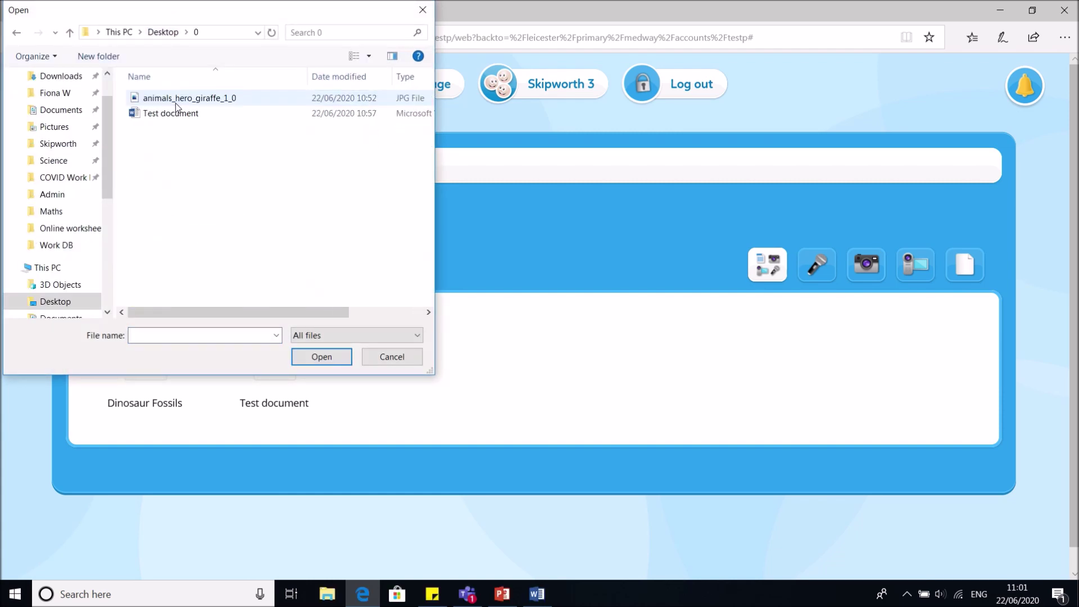
pyautogui.doubleClick(174, 98)
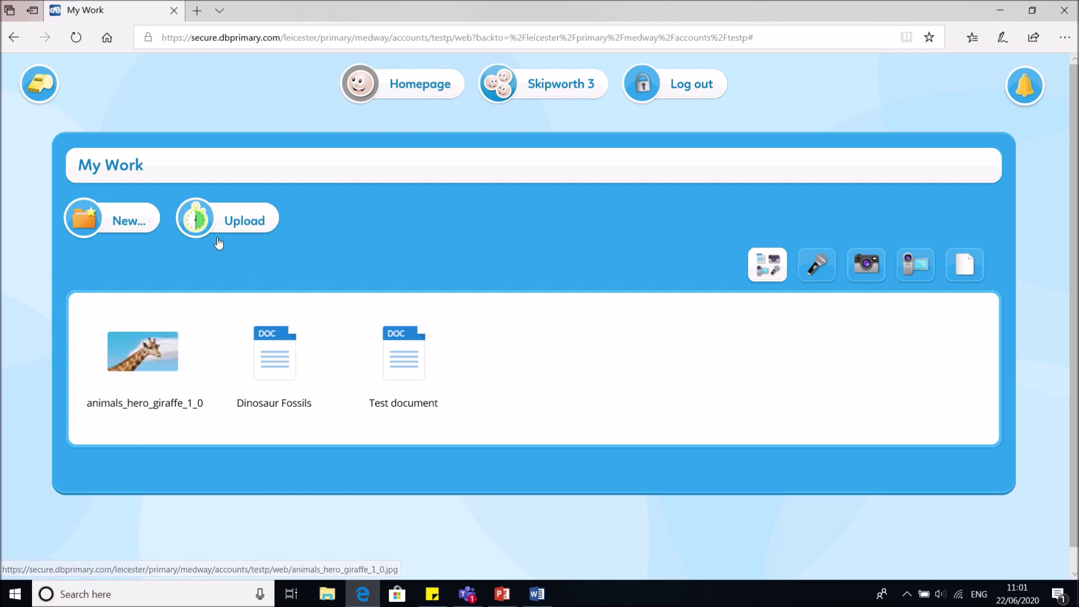
# Make the giraffe picture the pupil's profile picture with This is Me
pyautogui.click(140, 386)
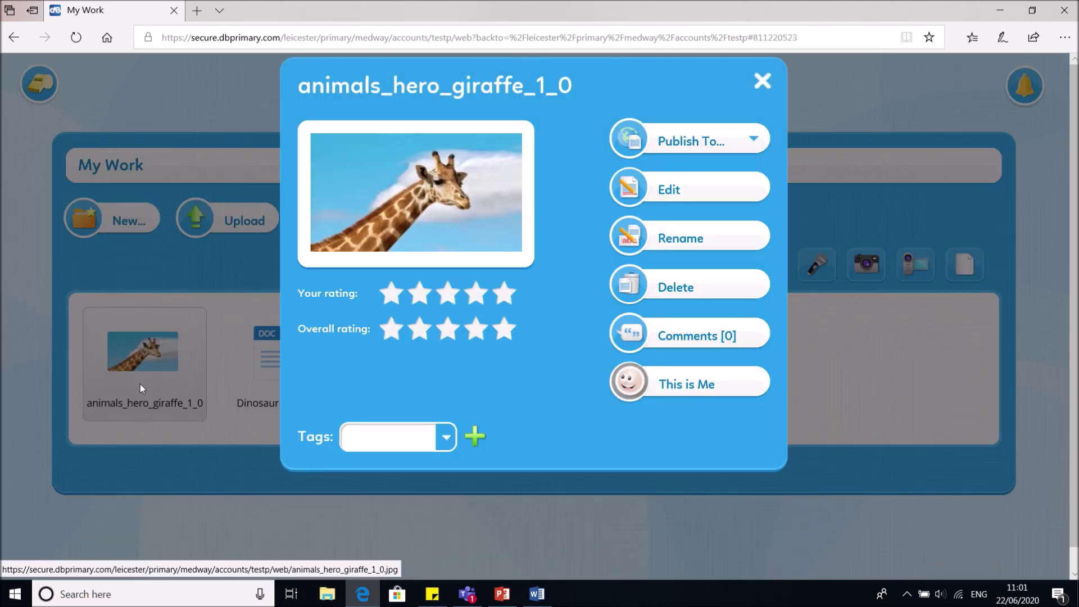
pyautogui.click(668, 394)
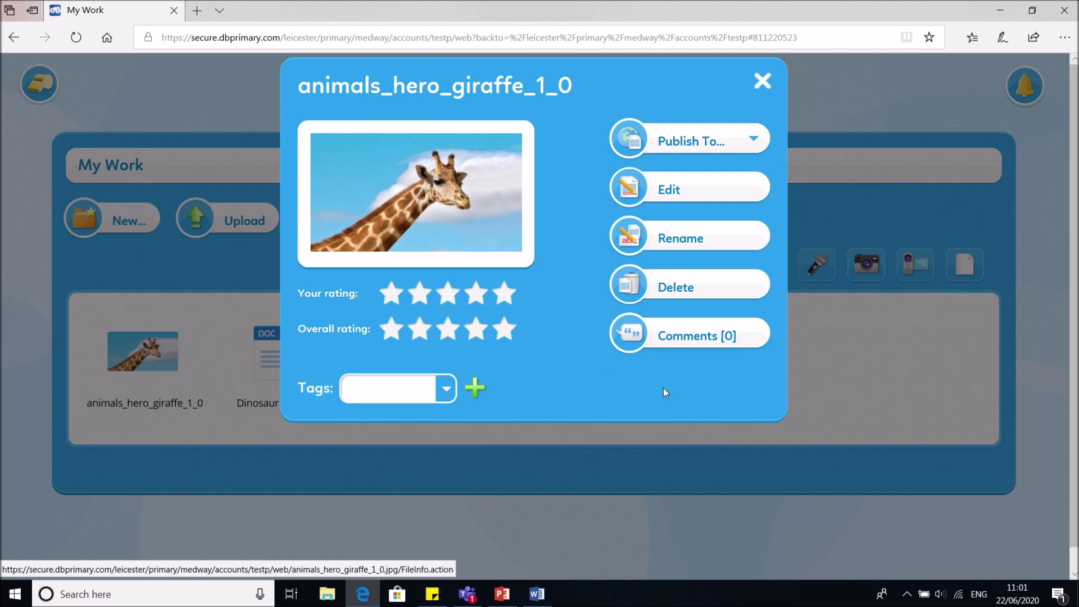
pyautogui.click(756, 84)
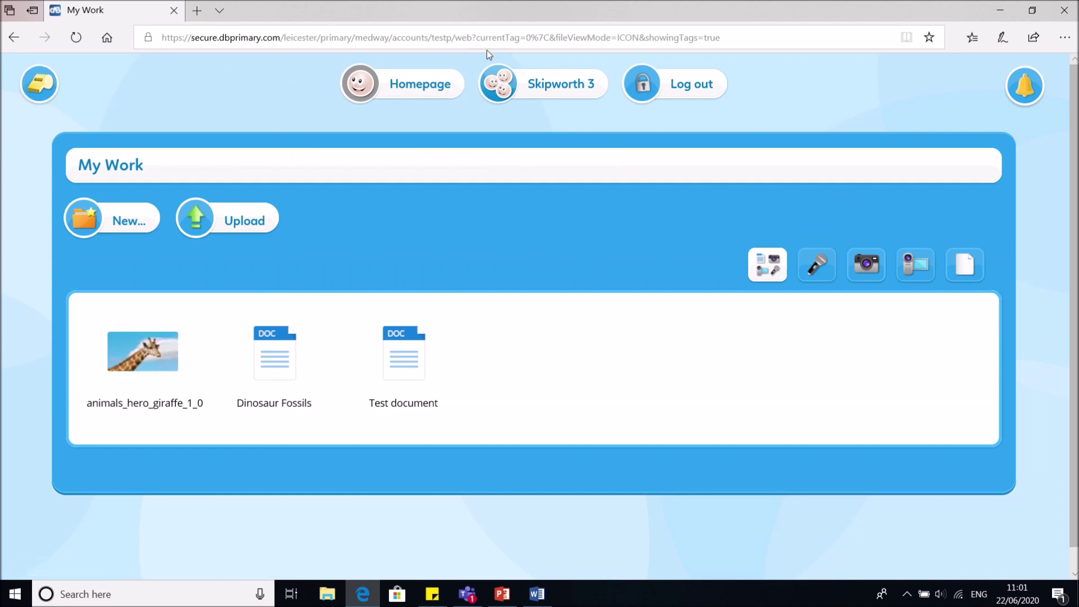
# From the homepage, open the Videos, Day 2 task and open its Lines worksheet in Word
pyautogui.click(419, 85)
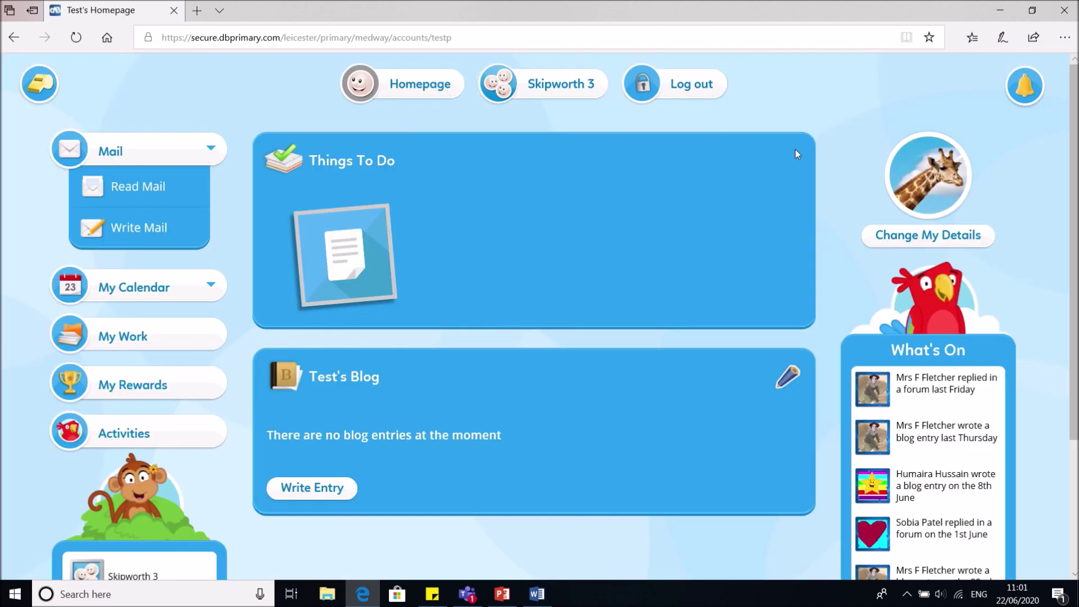
pyautogui.moveTo(912, 163)
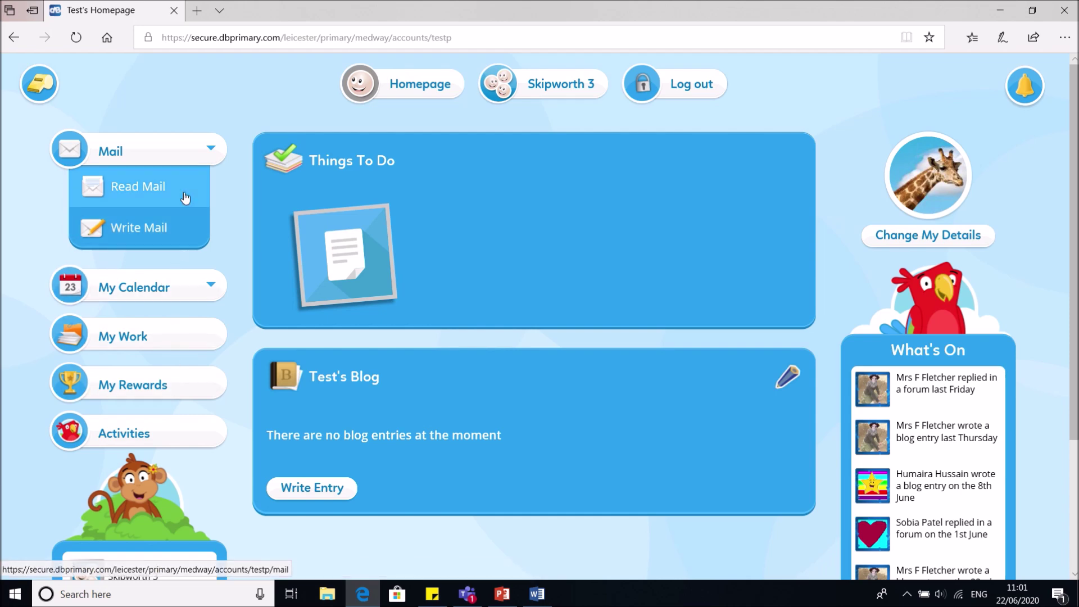
pyautogui.click(305, 248)
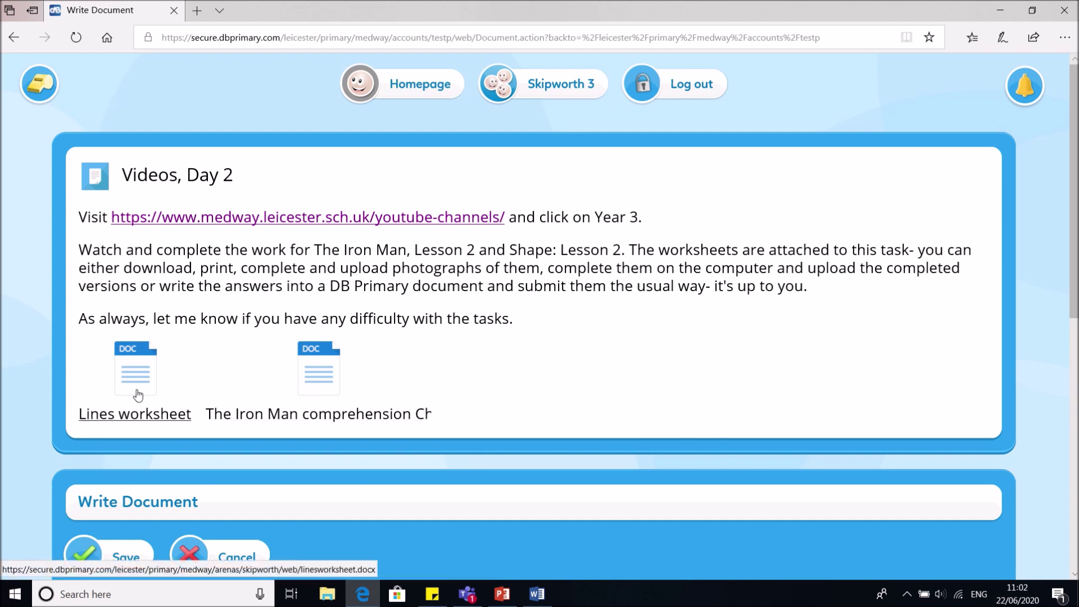
pyautogui.click(170, 411)
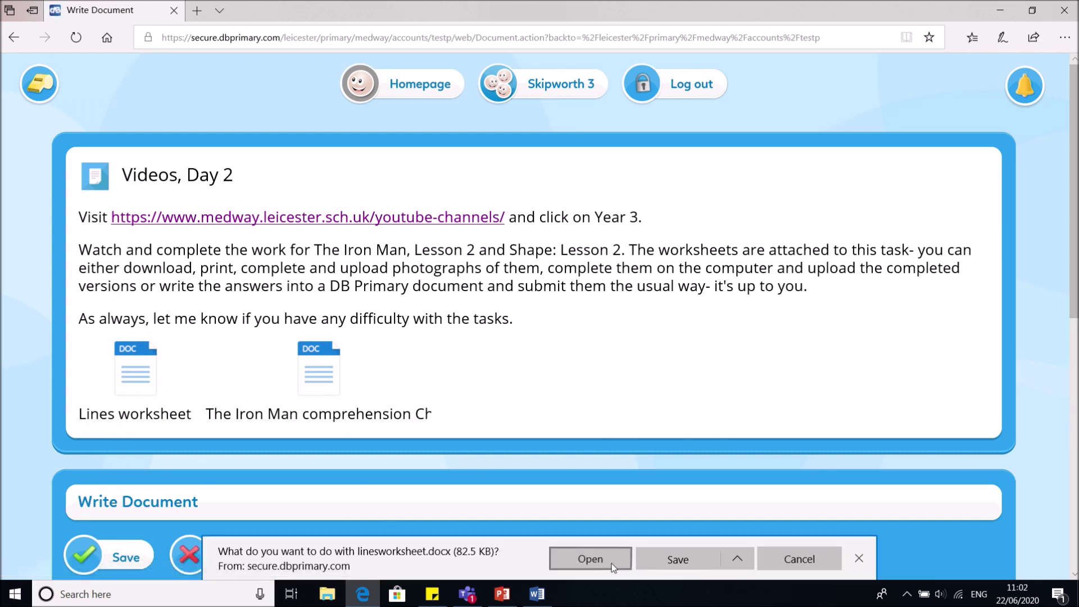
pyautogui.click(590, 559)
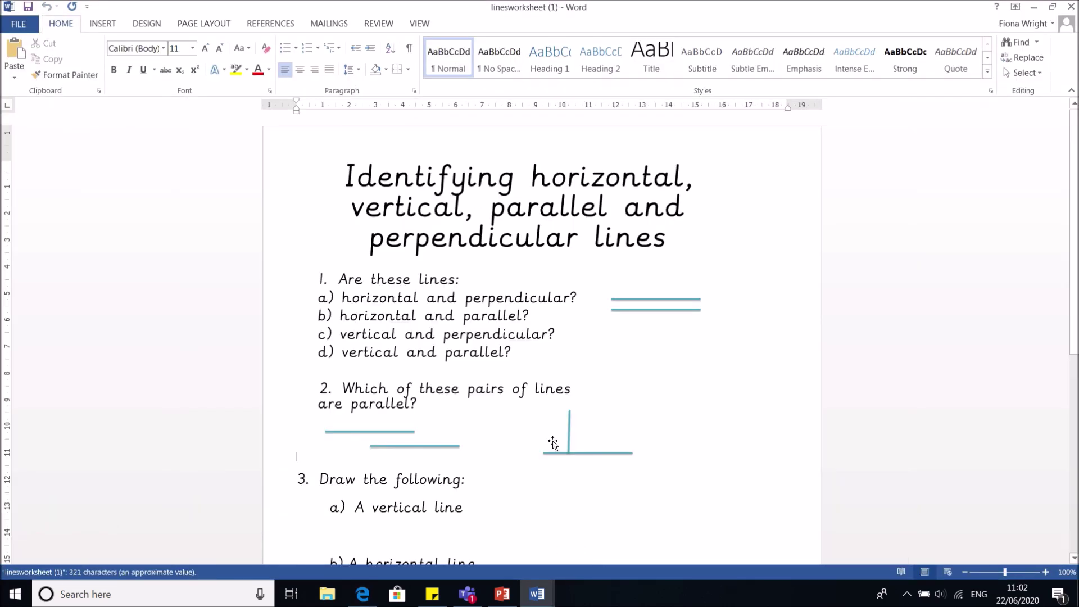
# Look over the Lines worksheet questions in Word, then return to the task in the browser
pyautogui.click(567, 291)
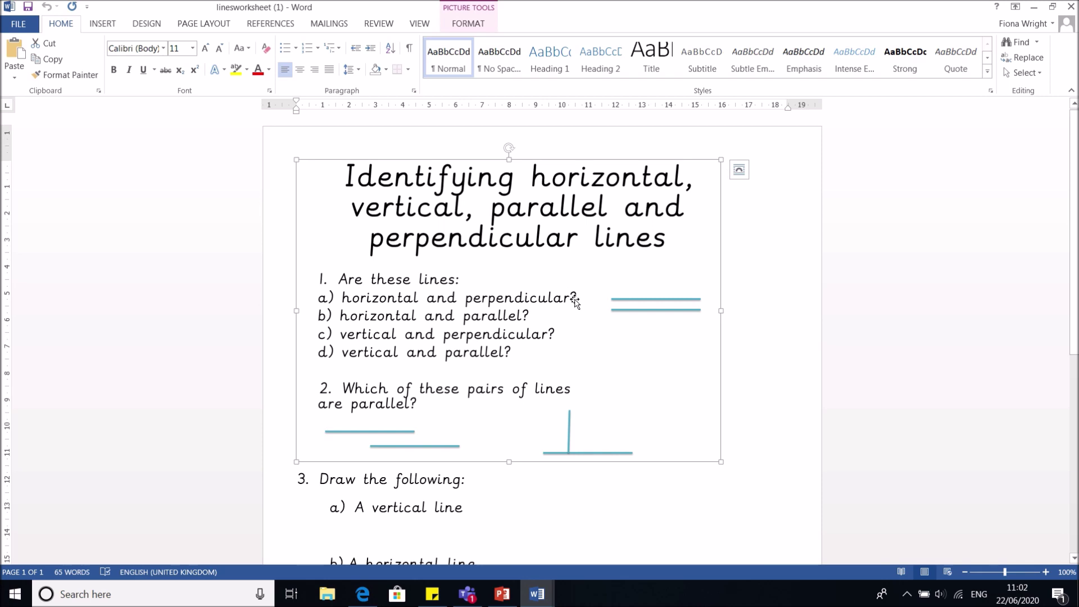
pyautogui.click(798, 313)
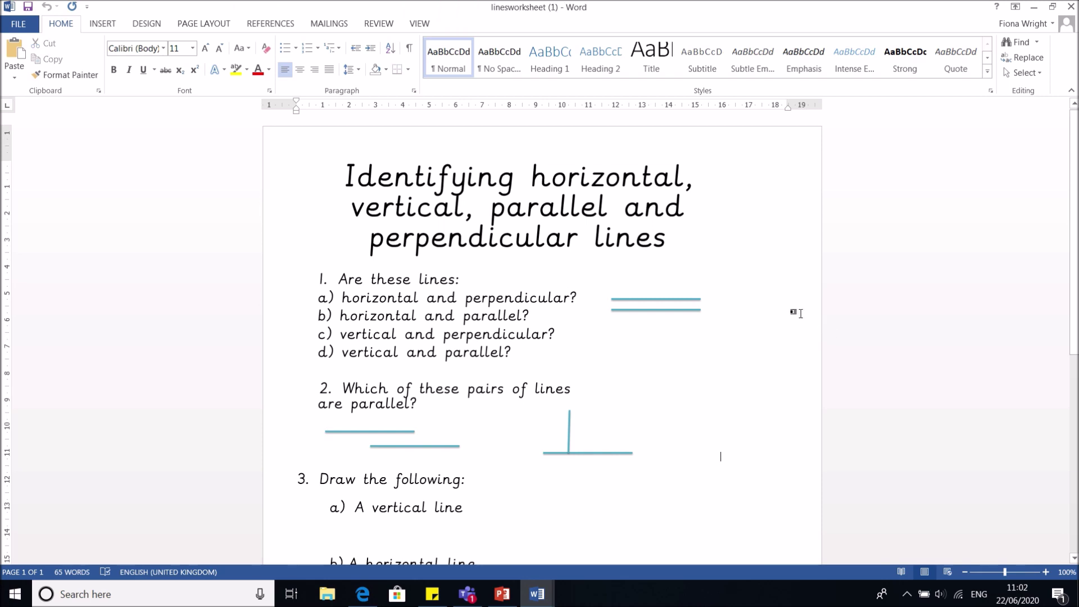
pyautogui.scroll(-5, 720, 328)
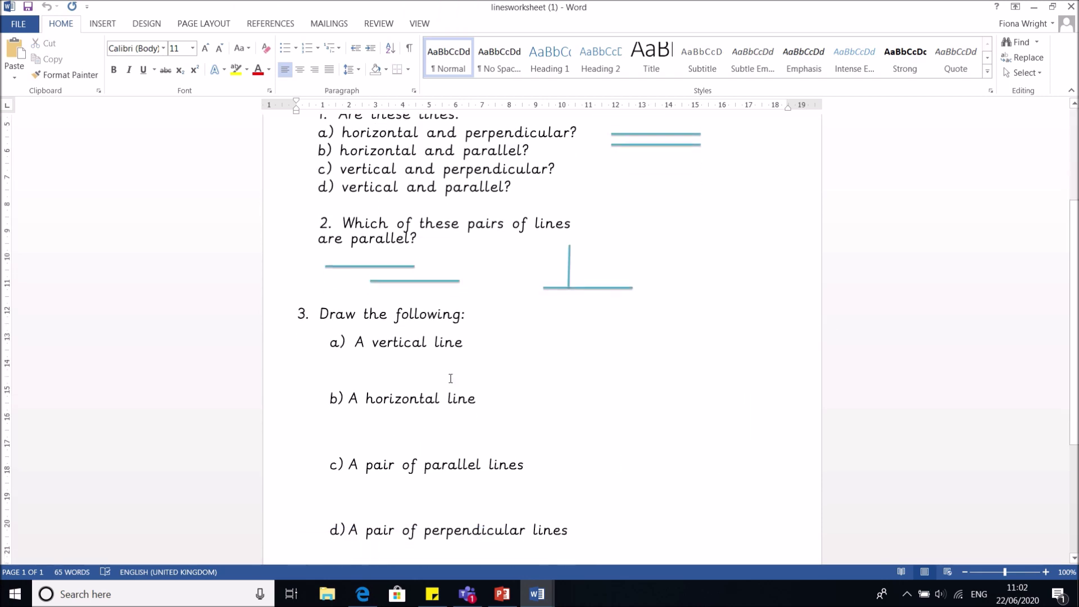
pyautogui.scroll(5, 450, 378)
pyautogui.click(425, 308)
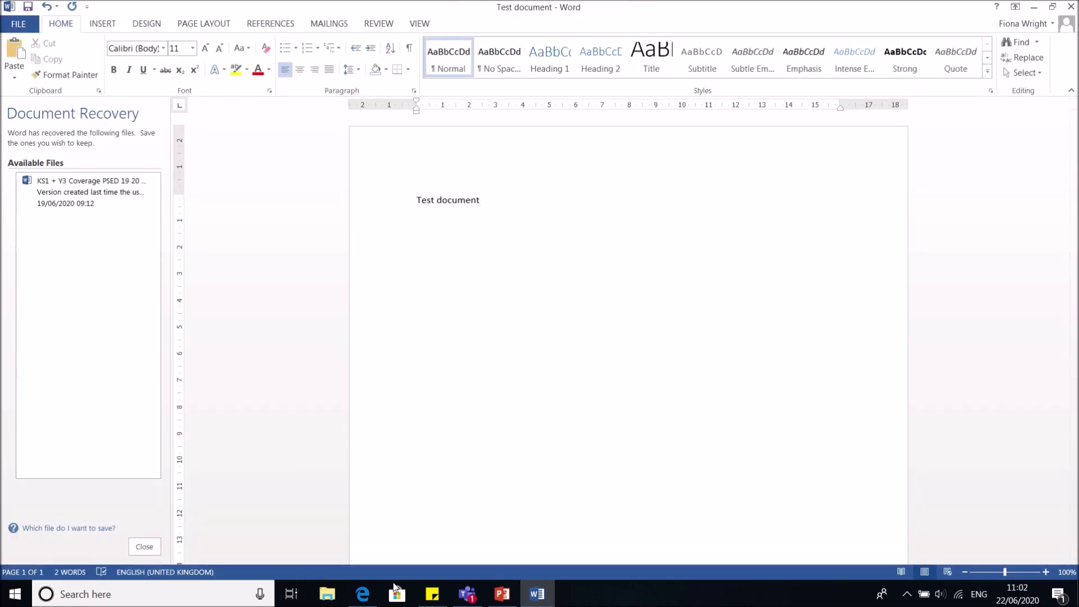
pyautogui.click(362, 595)
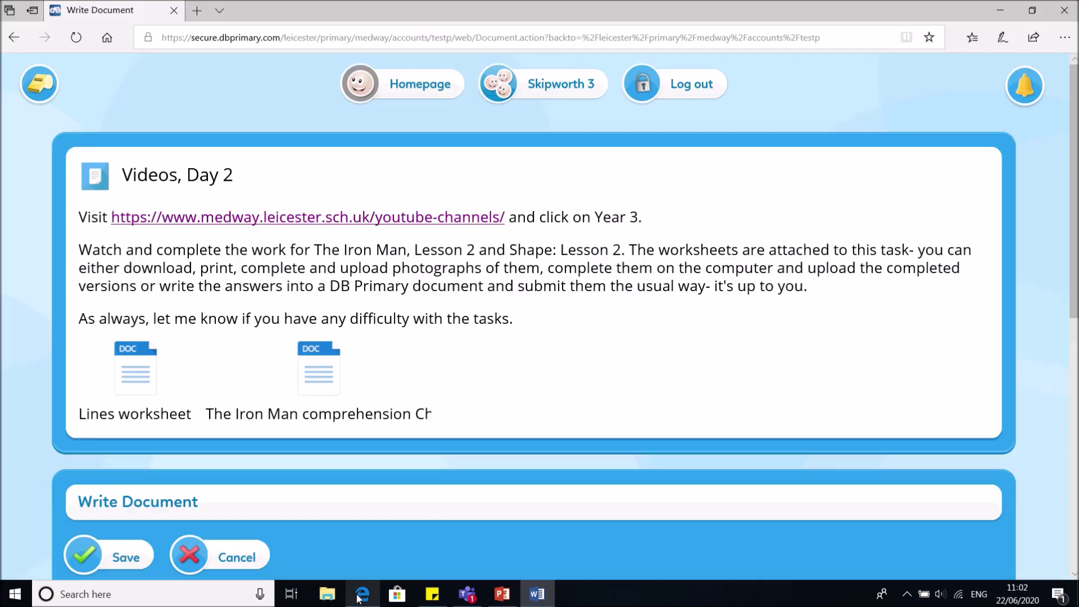
# Go back to the homepage, start a new mail and reach the Write step's Subject field
pyautogui.click(23, 47)
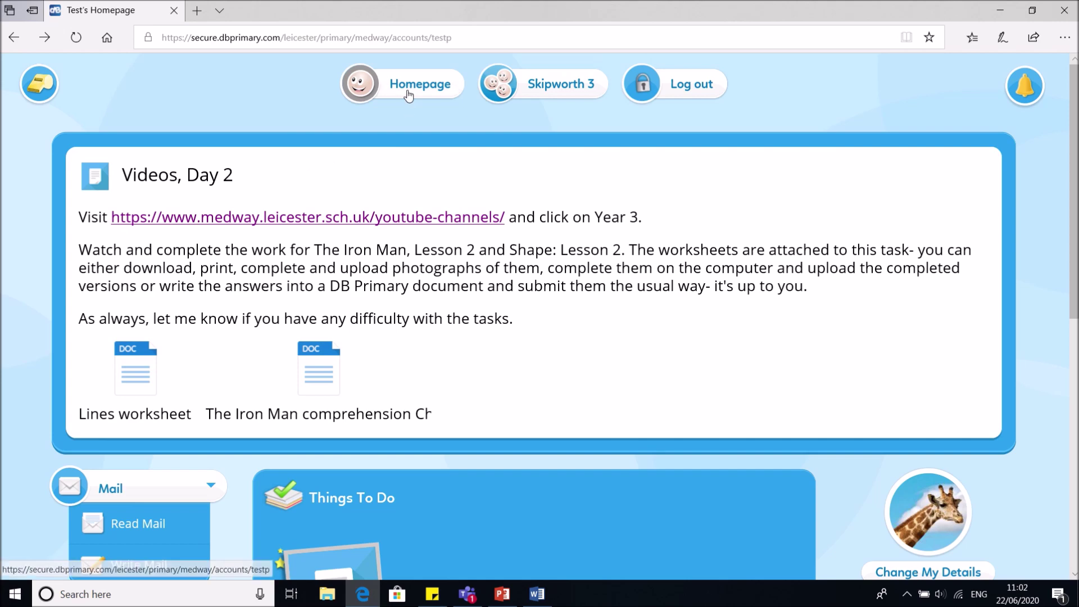
pyautogui.scroll(-8, 278, 349)
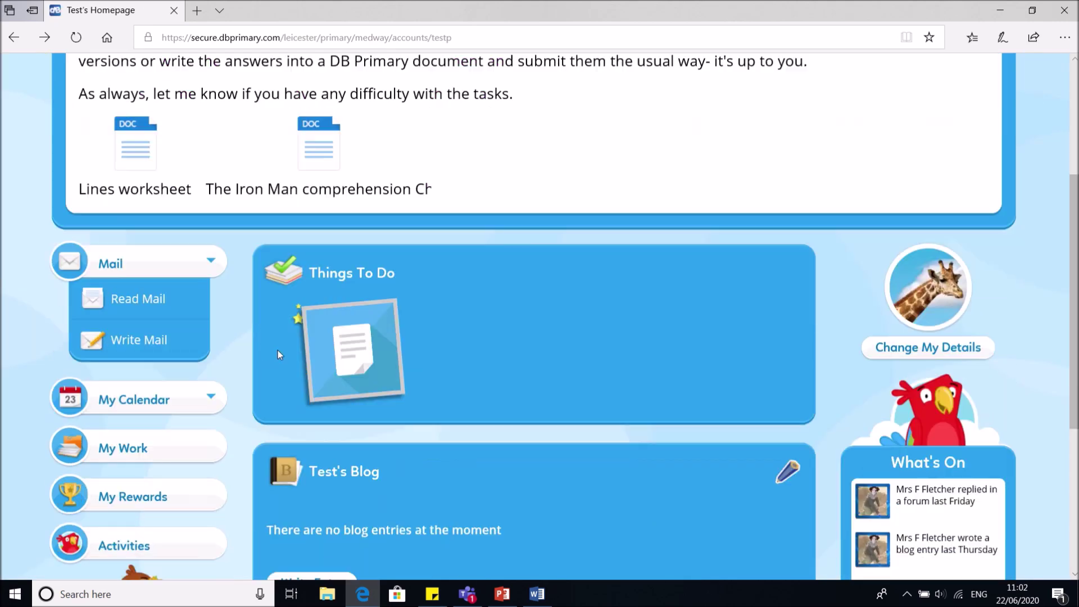
pyautogui.scroll(3, 177, 210)
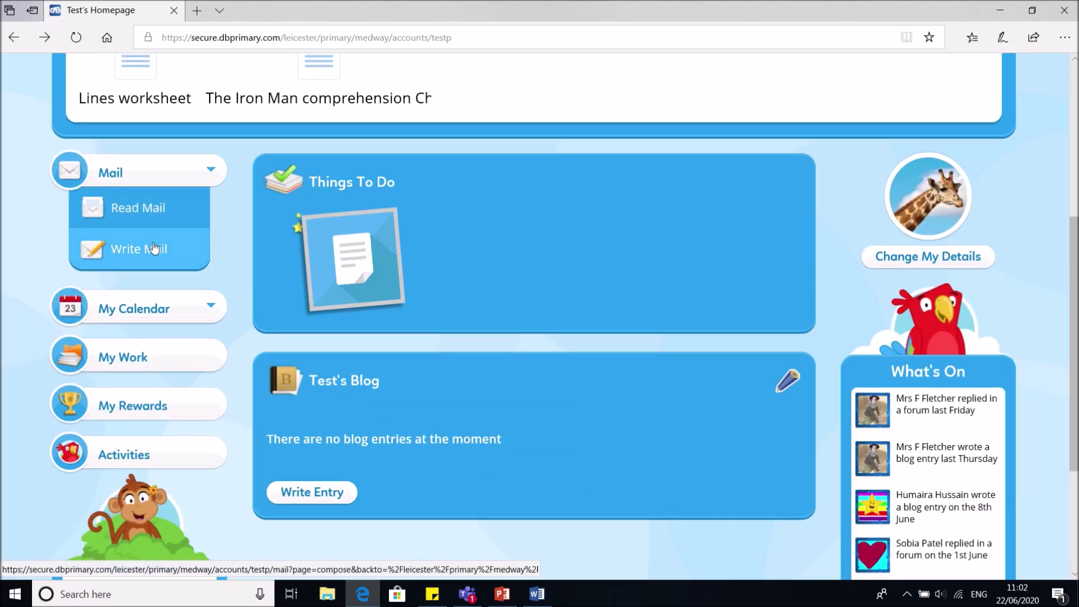
pyautogui.click(154, 248)
pyautogui.scroll(-6, 230, 373)
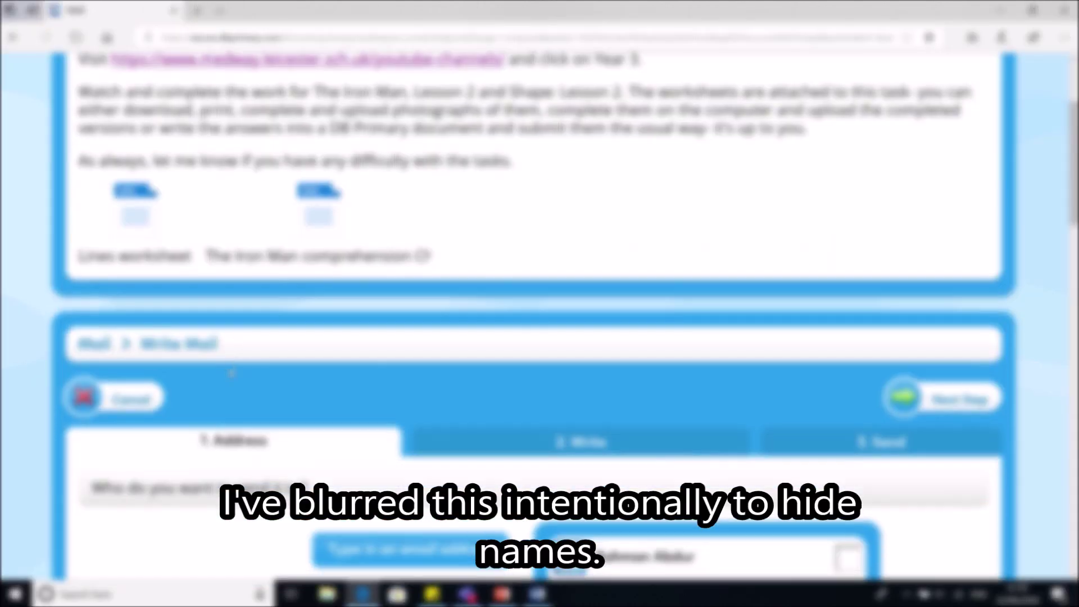
pyautogui.scroll(-3, 230, 373)
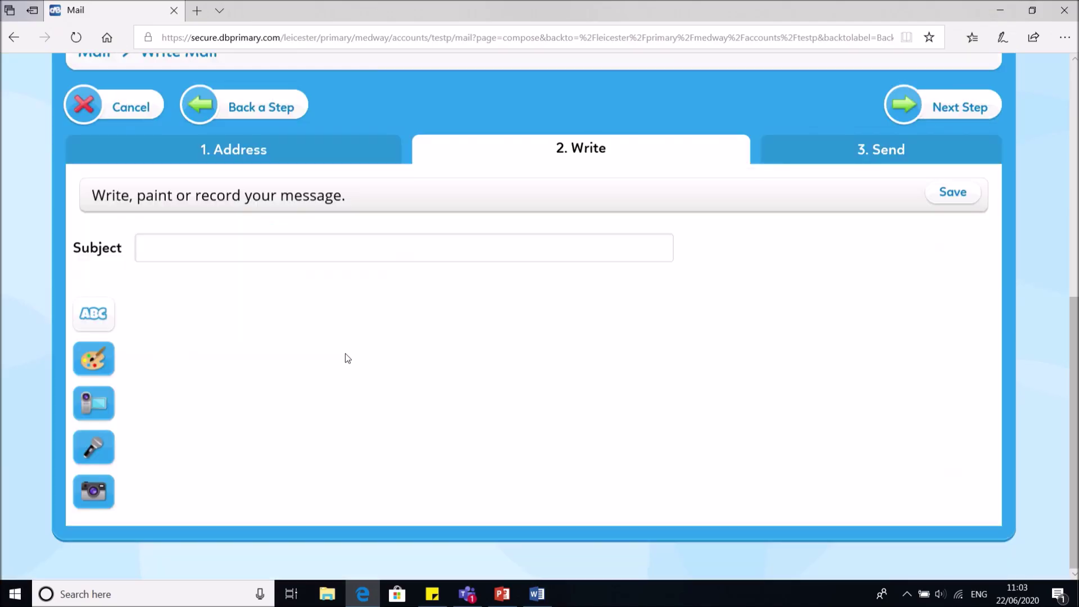
pyautogui.click(278, 260)
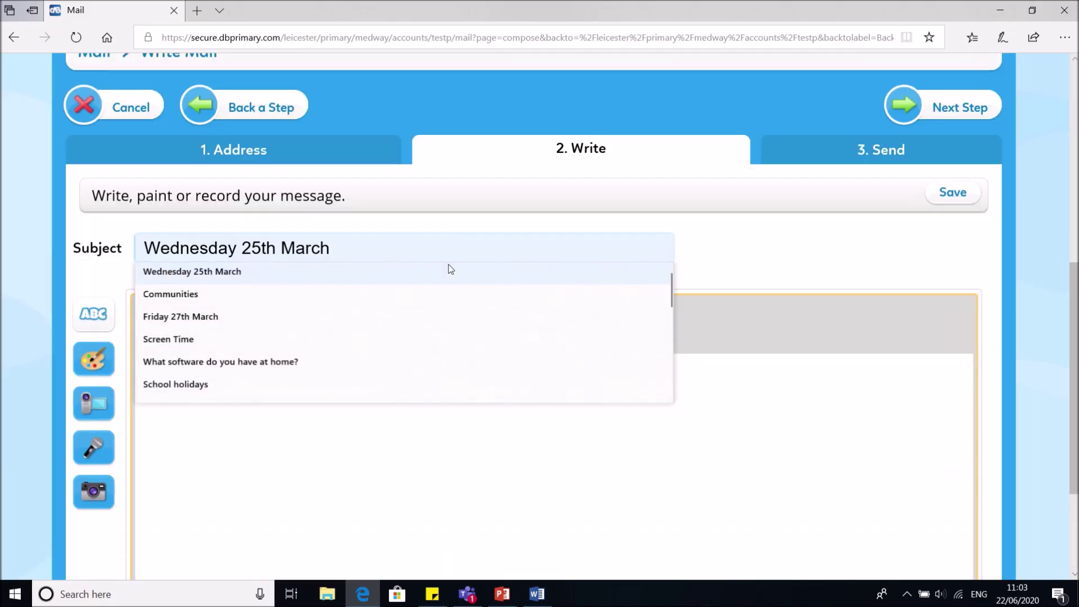
# Enter the mail subject Iron Man Comprehension
pyautogui.write('Iron Man COmprehension')
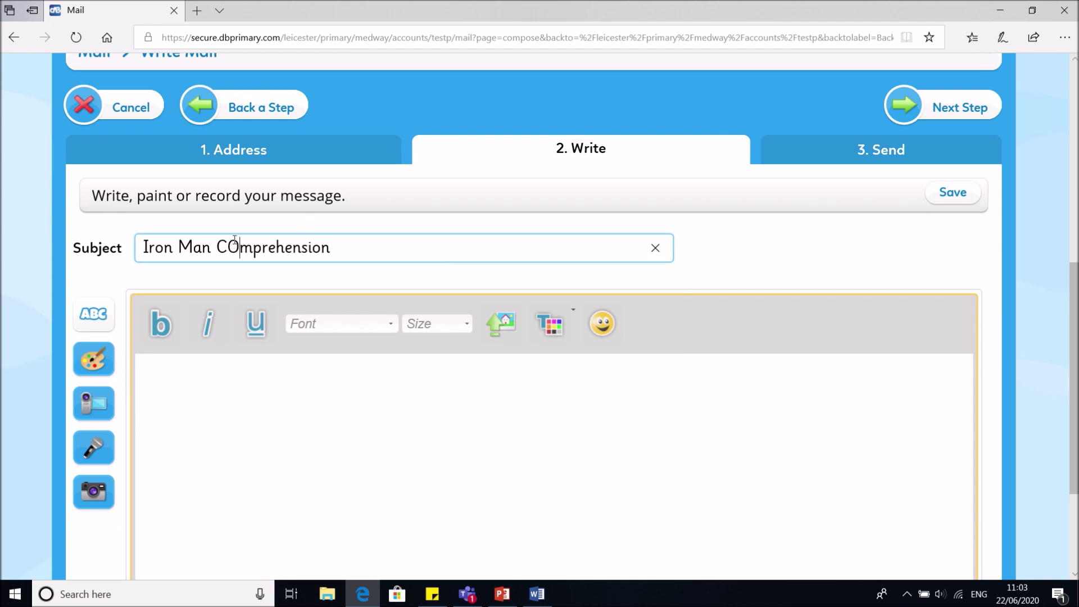
pyautogui.press('BackSpace')
pyautogui.write('o')
# Write the body asking the teacher what perpendicular means for Shape lesson 2, signed 'Many thanks' and the pupil's name
pyautogui.click(266, 424)
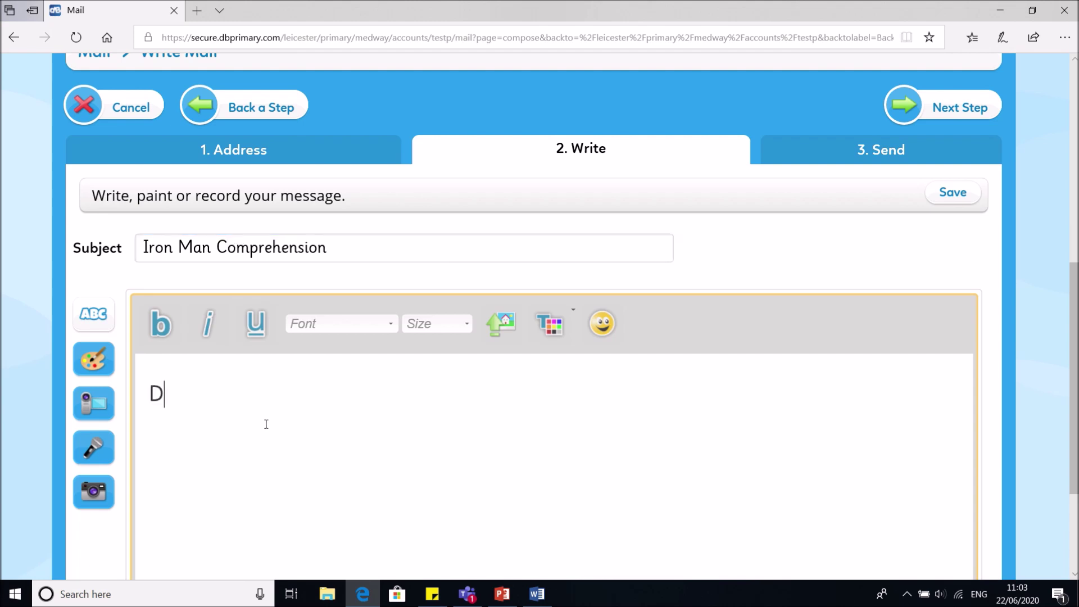
pyautogui.write('Dear Mrs Fletcher,')
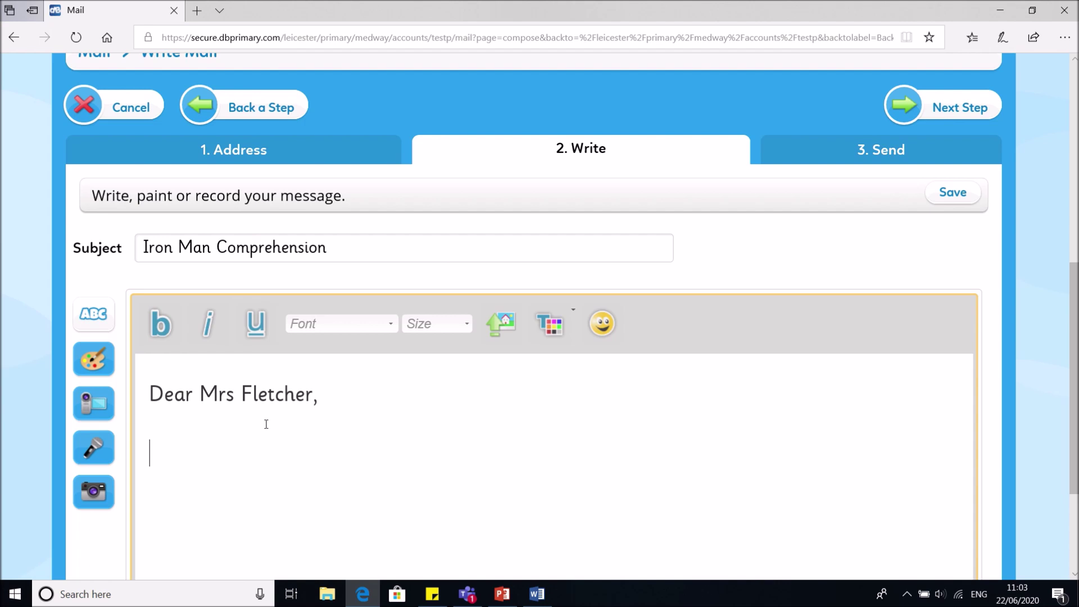
pyautogui.write('  I am stuck')
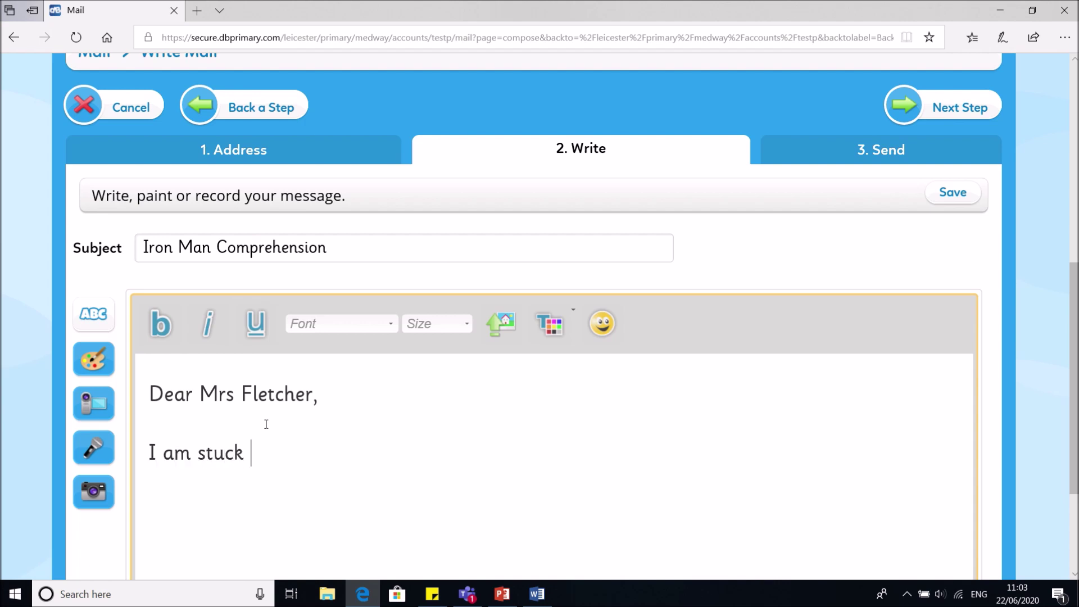
pyautogui.write(' on the maths work f')
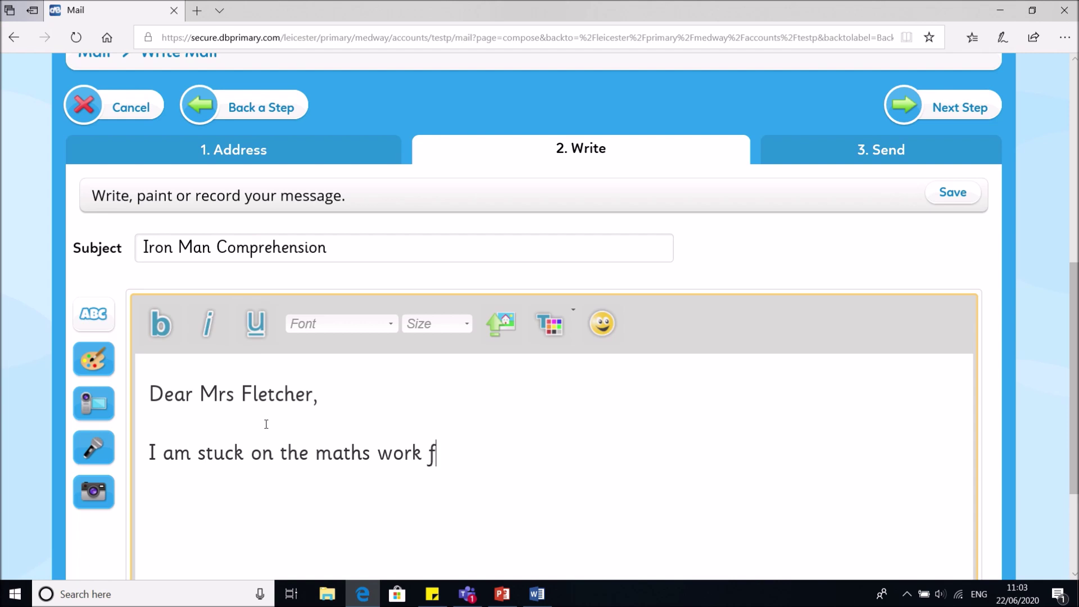
pyautogui.write('or Shape less')
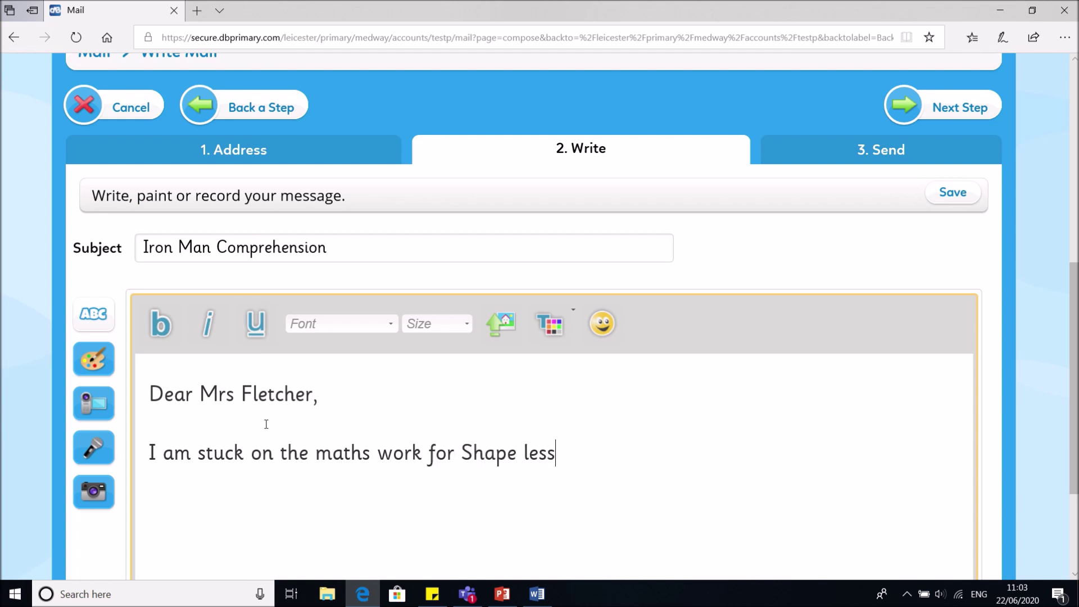
pyautogui.write('on 2 and needs help.')
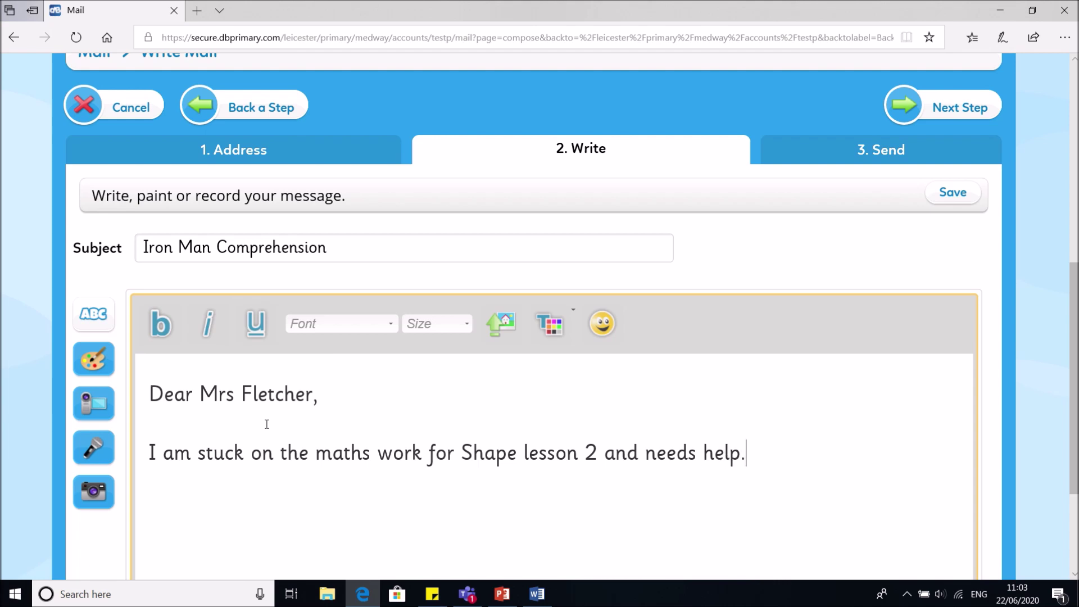
pyautogui.write(' What is a pe')
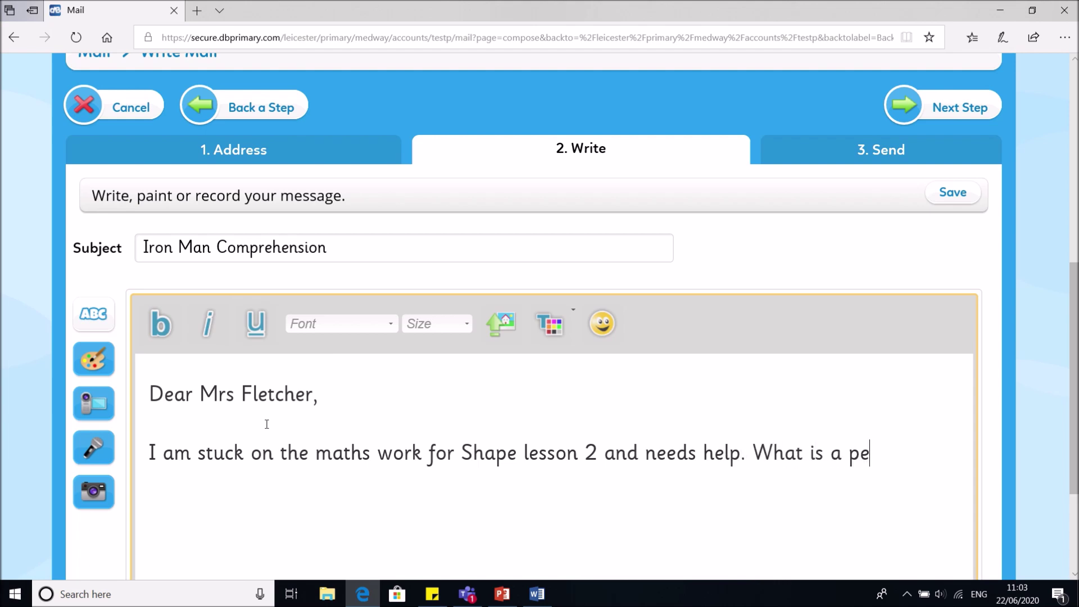
pyautogui.write('rpendicular l')
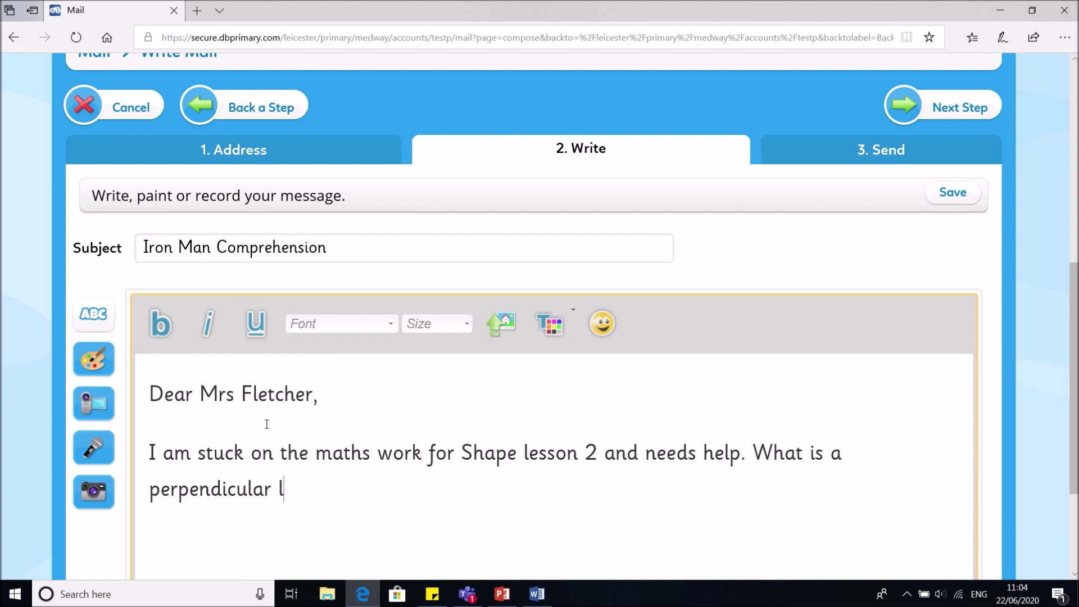
pyautogui.press('BackSpace')
pyautogui.press('BackSpace')
pyautogui.press('BackSpace')
pyautogui.press('BackSpace')
pyautogui.press('BackSpace')
pyautogui.press('BackSpace')
pyautogui.press('BackSpace')
pyautogui.press('BackSpace')
pyautogui.press('BackSpace')
pyautogui.press('BackSpace')
pyautogui.press('BackSpace')
pyautogui.press('BackSpace')
pyautogui.press('BackSpace')
pyautogui.press('BackSpace')
pyautogui.press('BackSpace')
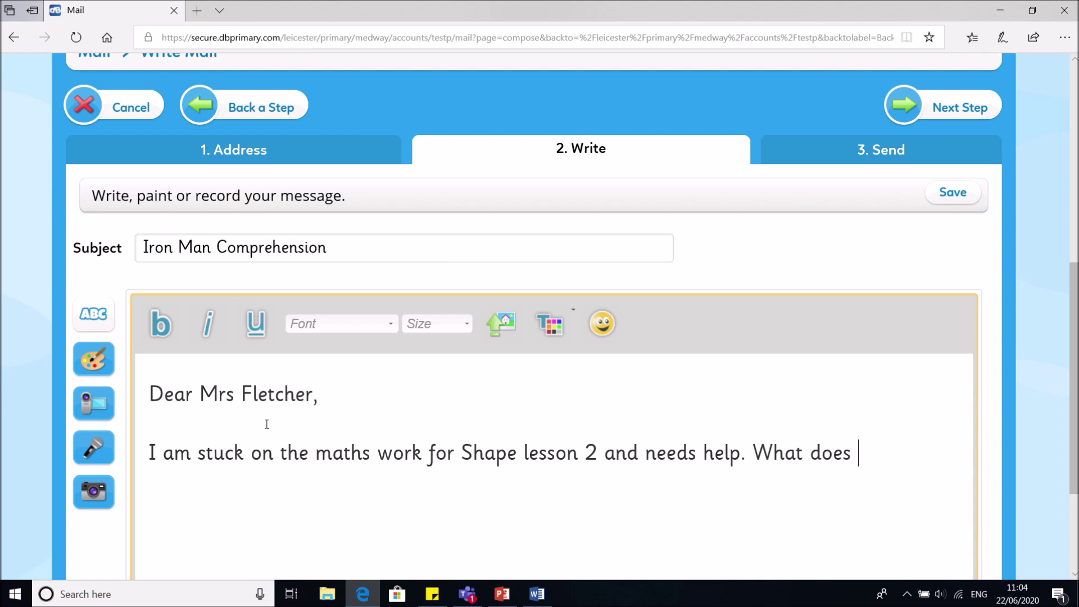
pyautogui.write('does perpens')
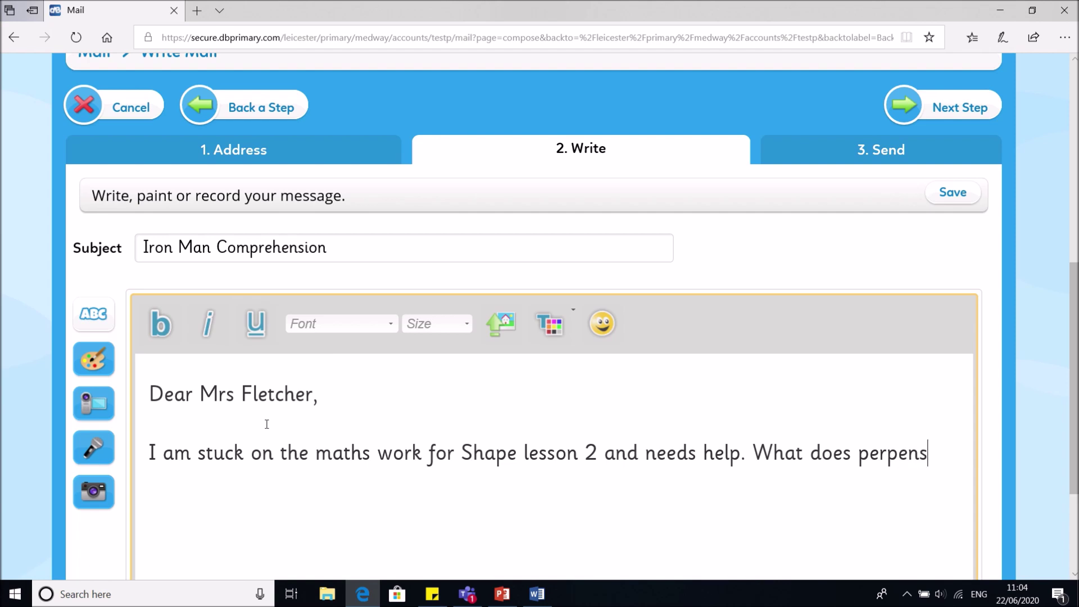
pyautogui.press('BackSpace')
pyautogui.write('dicular me')
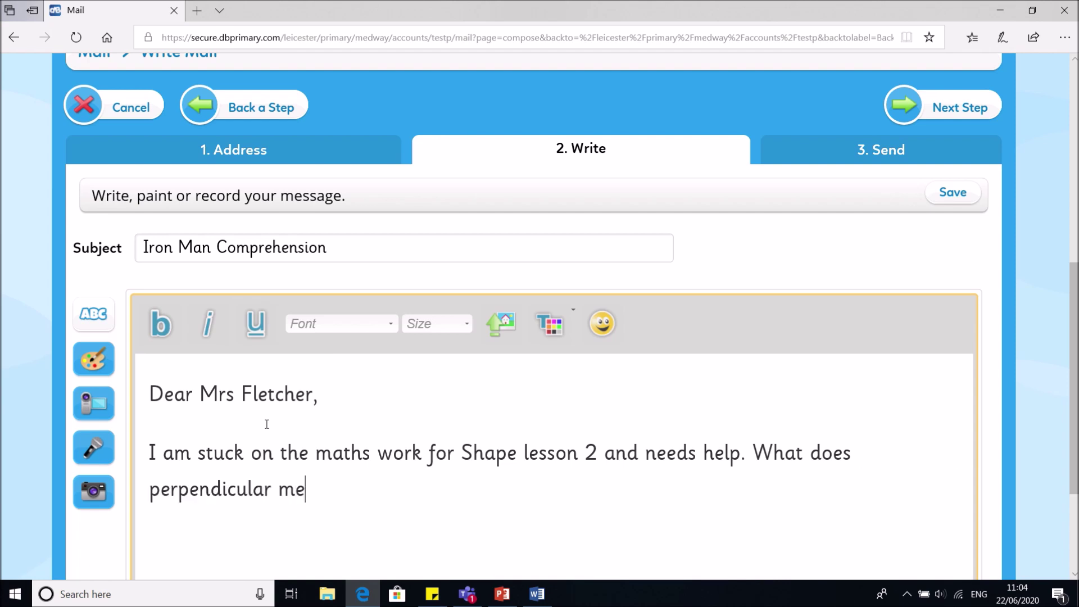
pyautogui.write('an?')
pyautogui.press('Return')
pyautogui.press('Return')
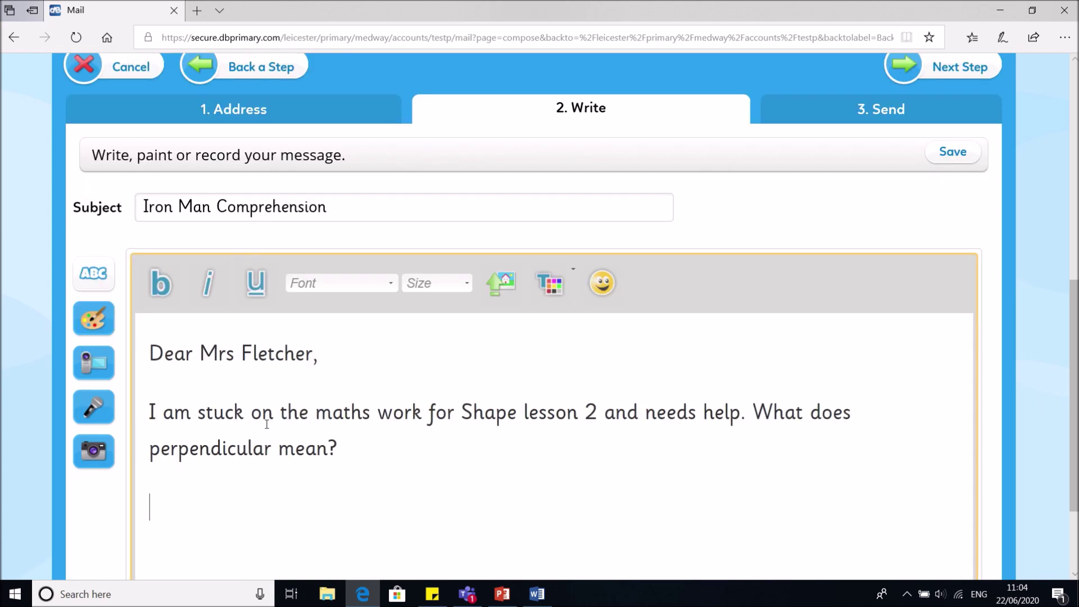
pyautogui.write('Many thanks,')
pyautogui.press('Return')
pyautogui.press('Return')
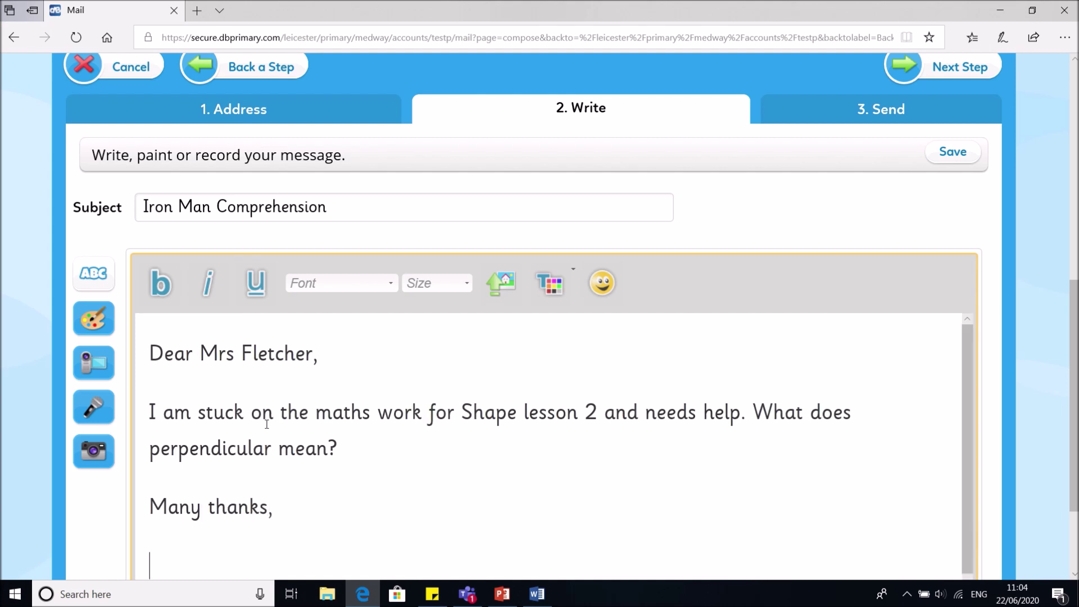
pyautogui.write('Test Pupil')
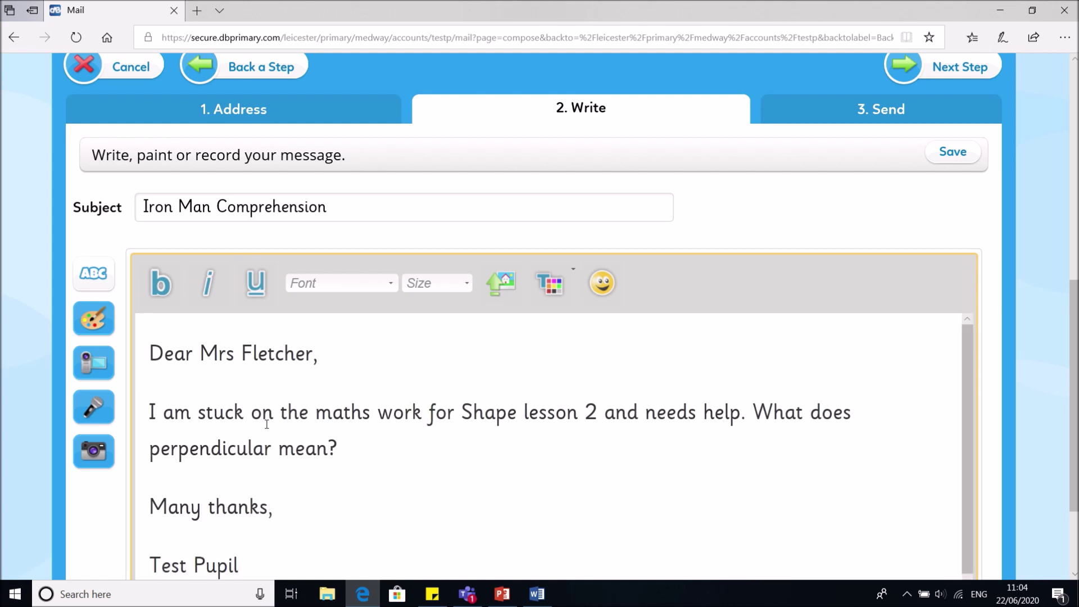
pyautogui.scroll(-3, 266, 424)
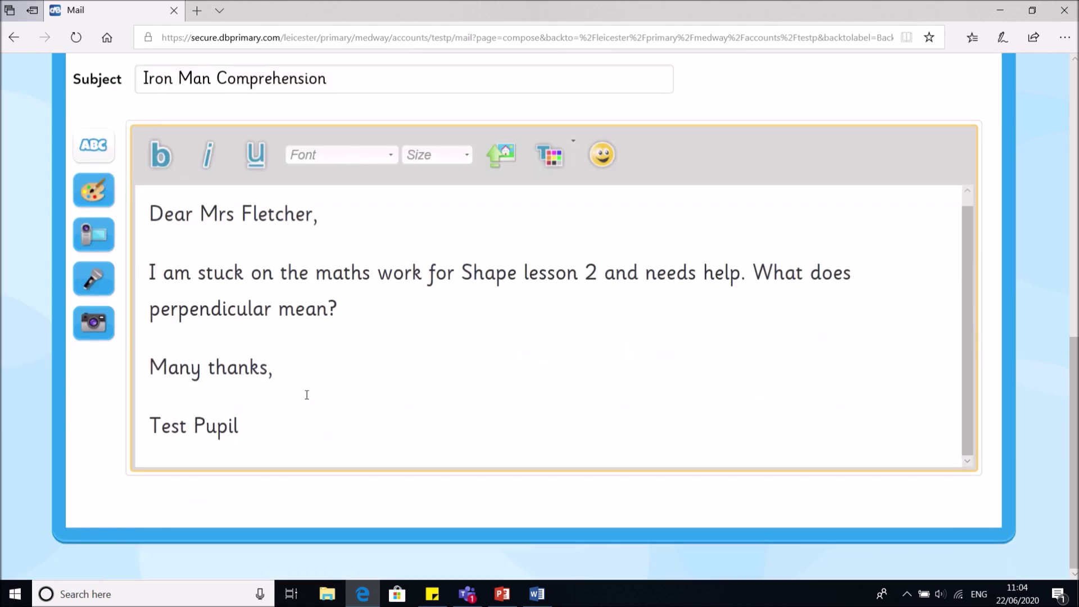
pyautogui.scroll(3, 493, 345)
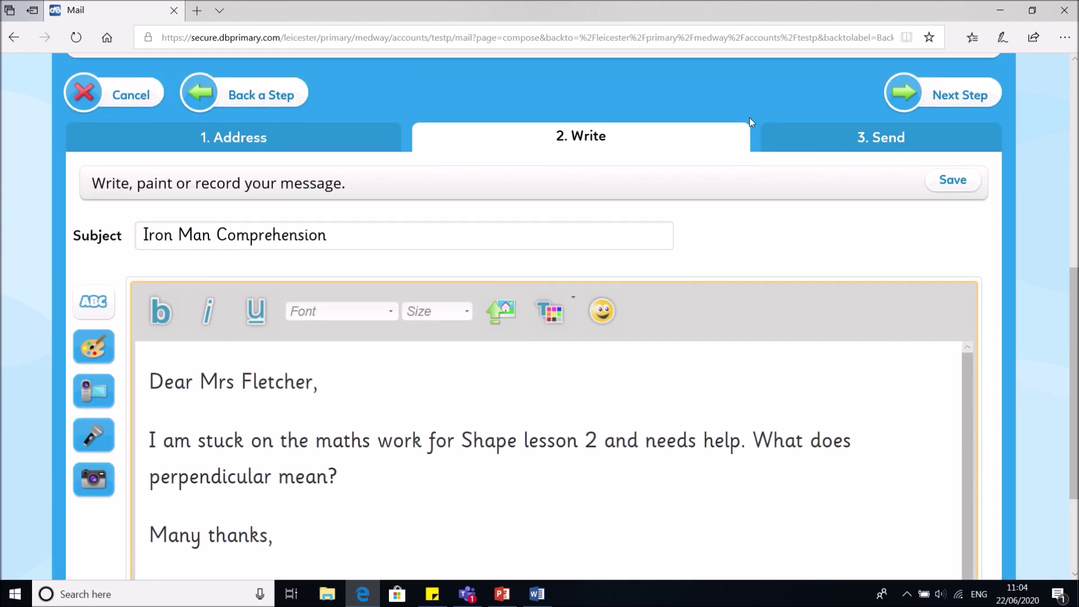
# Send the Iron Man Comprehension mail and go back to the homepage
pyautogui.click(922, 102)
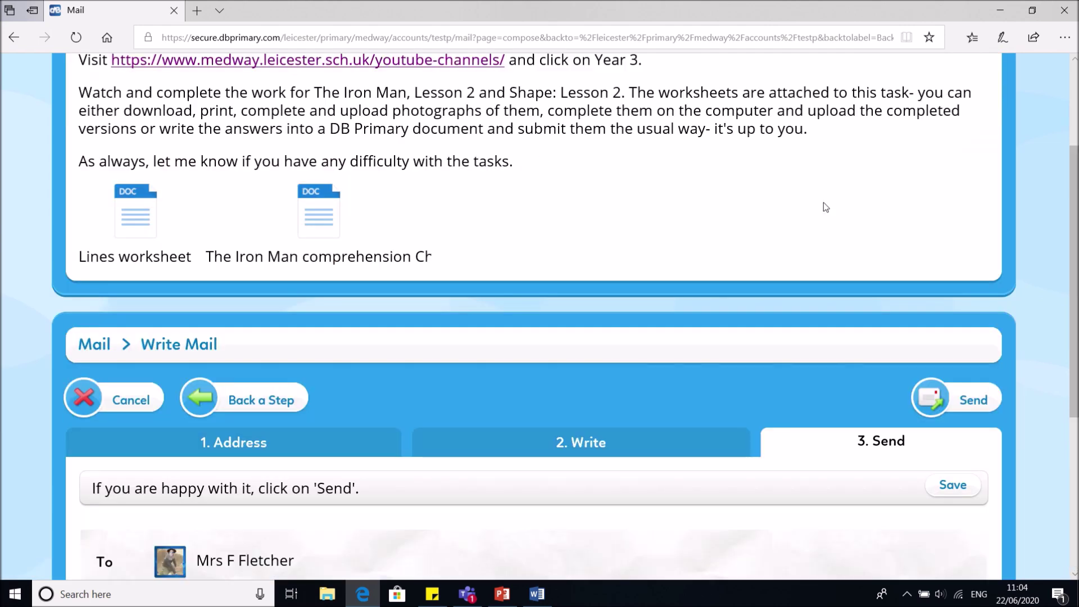
pyautogui.scroll(-4, 821, 207)
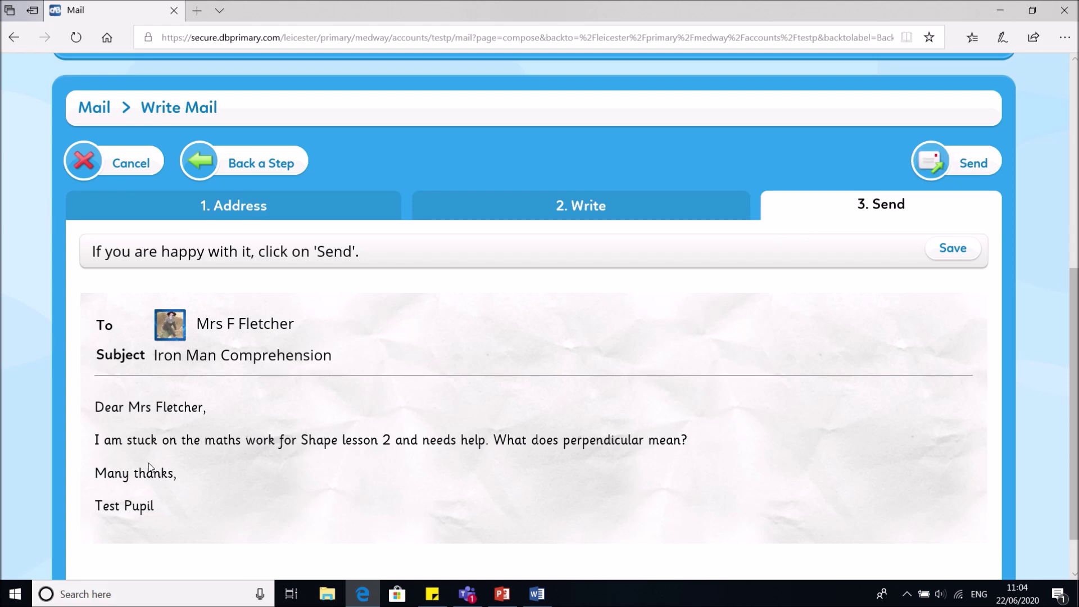
pyautogui.click(979, 159)
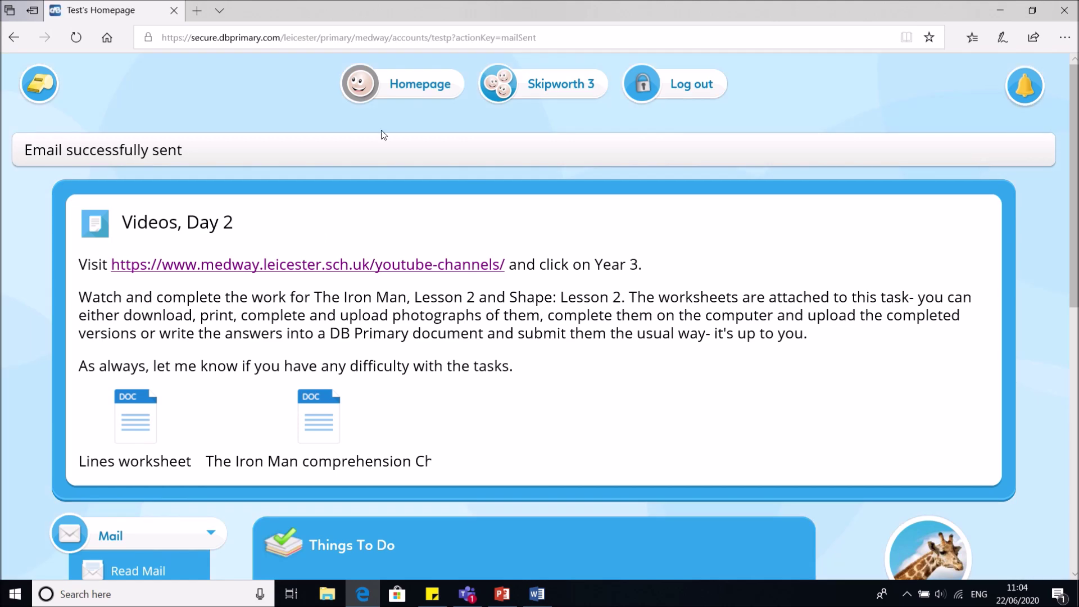
pyautogui.click(413, 85)
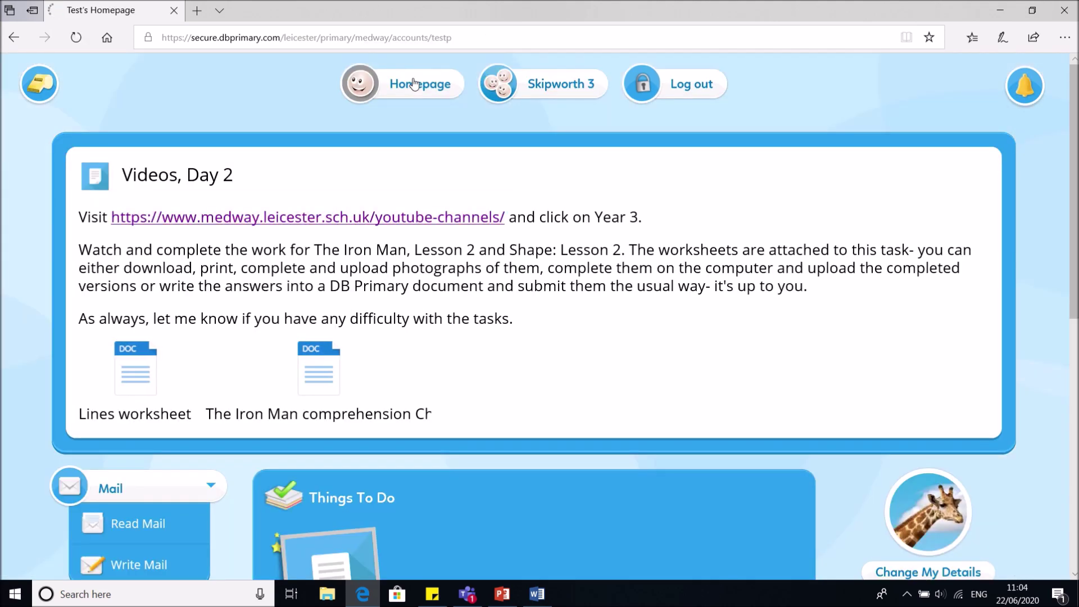
pyautogui.scroll(-5, 348, 143)
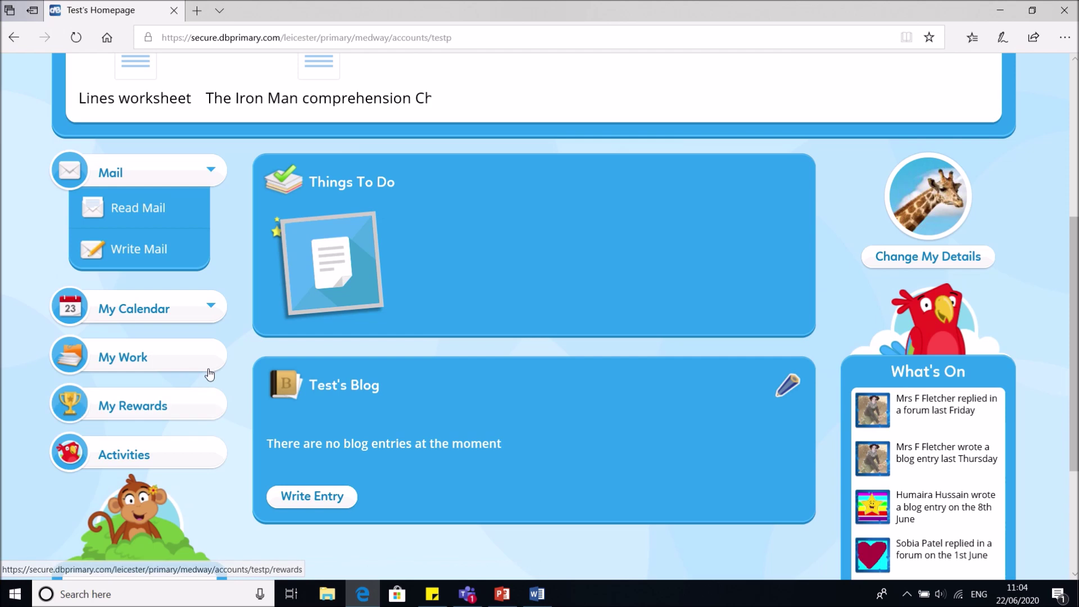
pyautogui.scroll(5, 210, 373)
# Open the Skipworth 3 class area and its English Determiners page
pyautogui.click(554, 78)
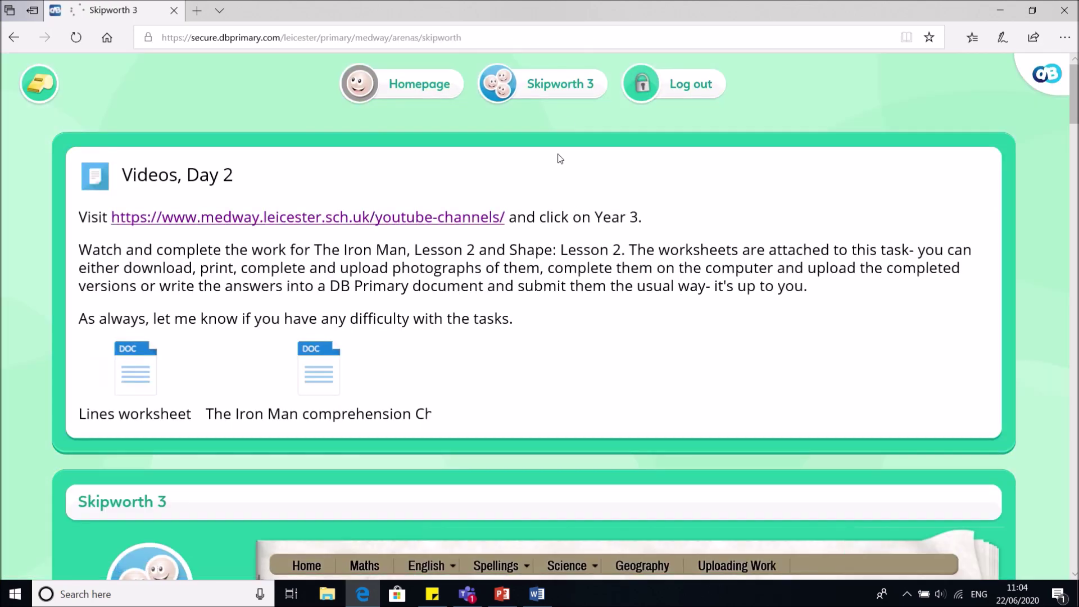
pyautogui.scroll(-10, 558, 129)
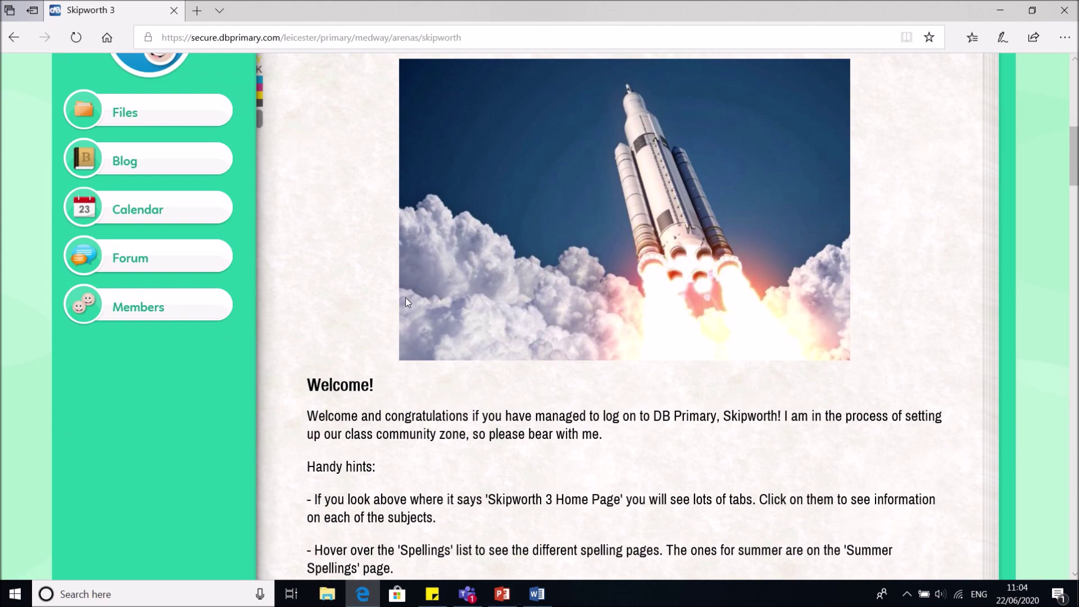
pyautogui.scroll(3, 463, 244)
pyautogui.scroll(-10, 463, 244)
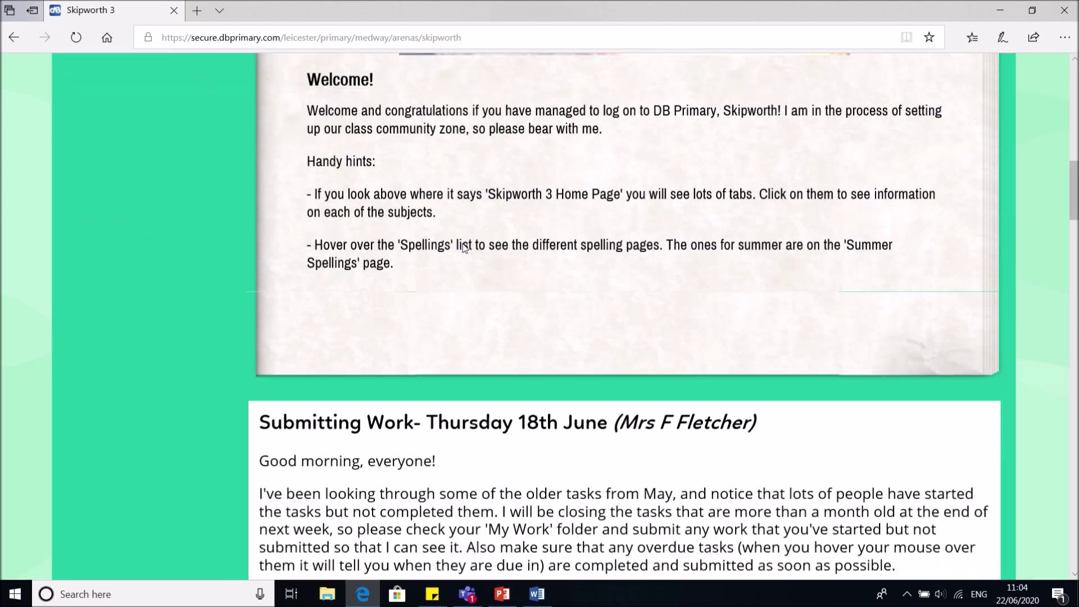
pyautogui.scroll(2, 464, 244)
pyautogui.scroll(10, 463, 244)
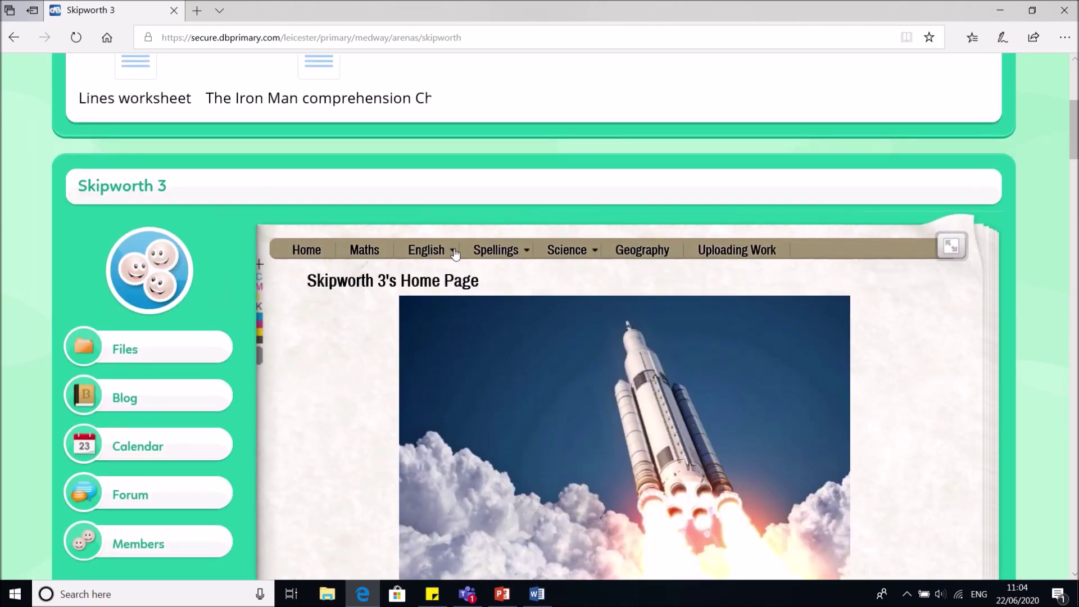
pyautogui.moveTo(465, 256)
pyautogui.moveTo(427, 250)
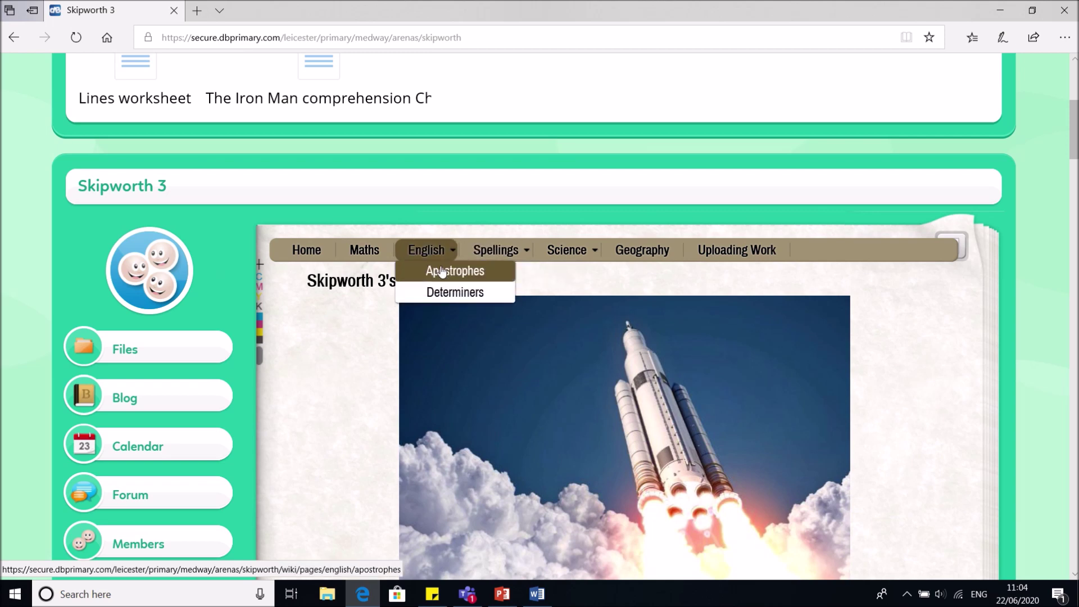
pyautogui.click(455, 270)
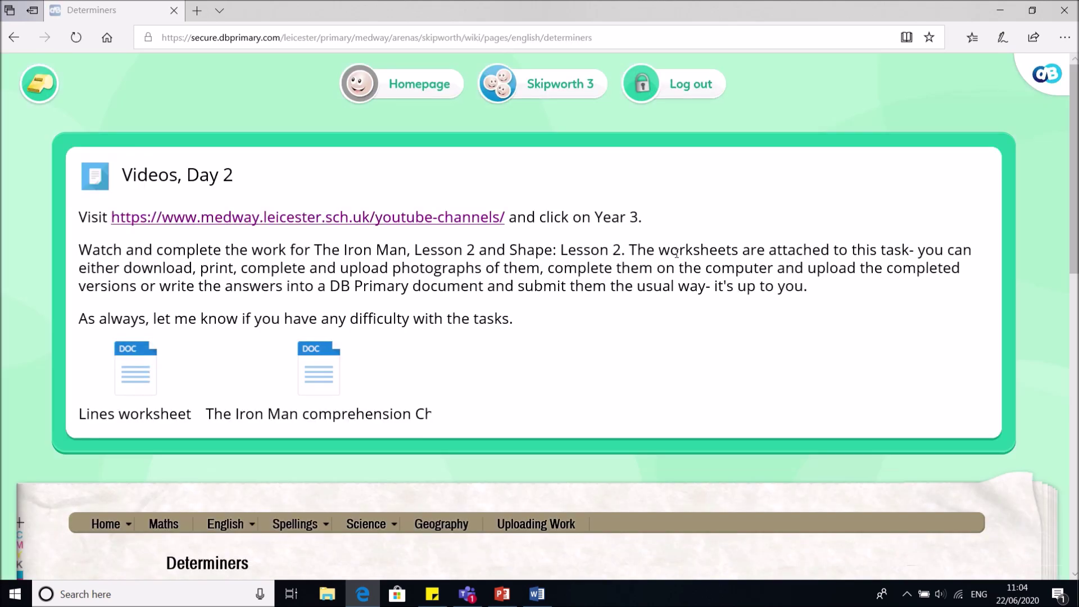
# Read through the Determiners page on articles, then return to the homepage
pyautogui.scroll(-5, 677, 253)
pyautogui.scroll(-7, 676, 253)
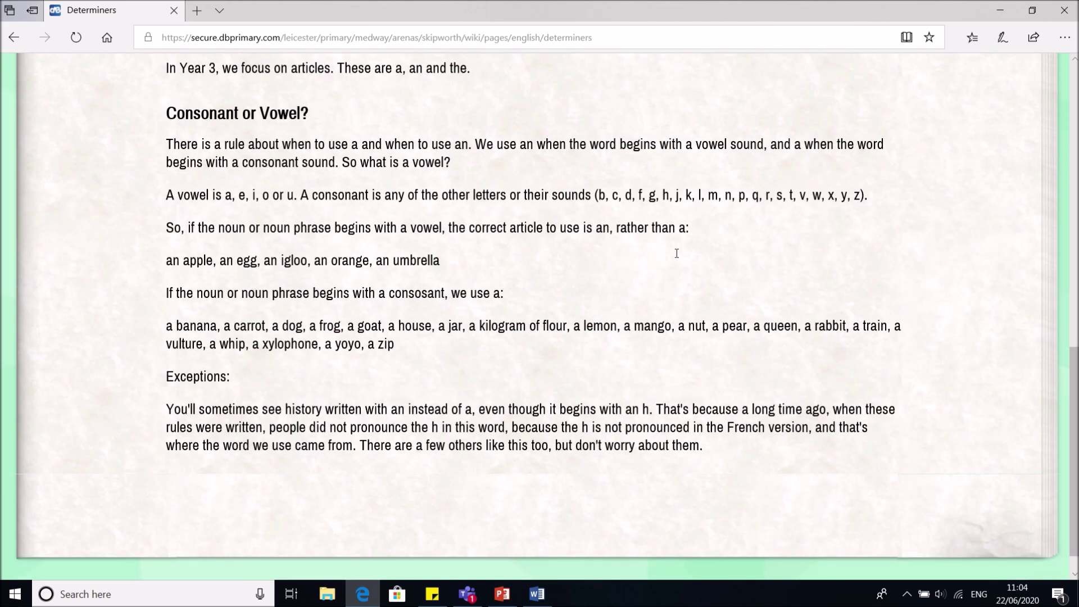
pyautogui.scroll(14, 677, 253)
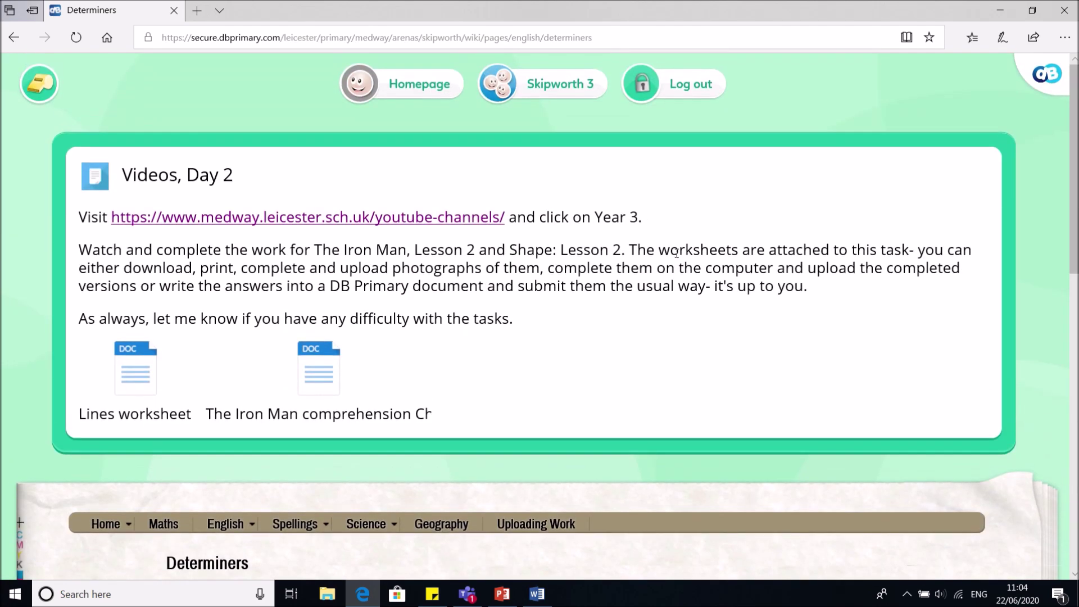
pyautogui.click(379, 92)
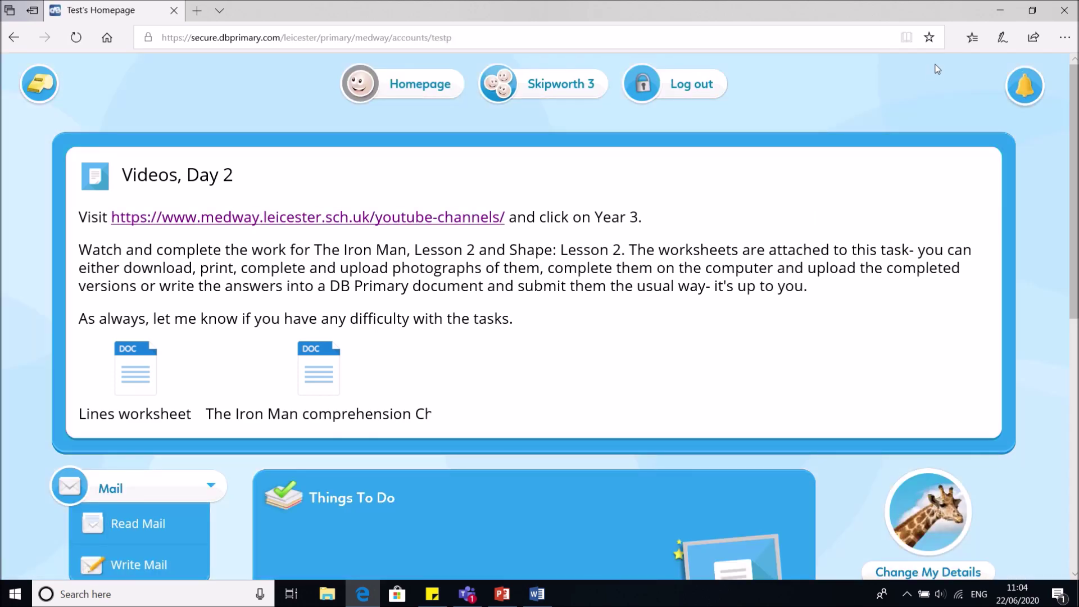
# Open the Videos, Day 2 task, cancel without saving, and open the Learning Library activities
pyautogui.scroll(-6, 938, 68)
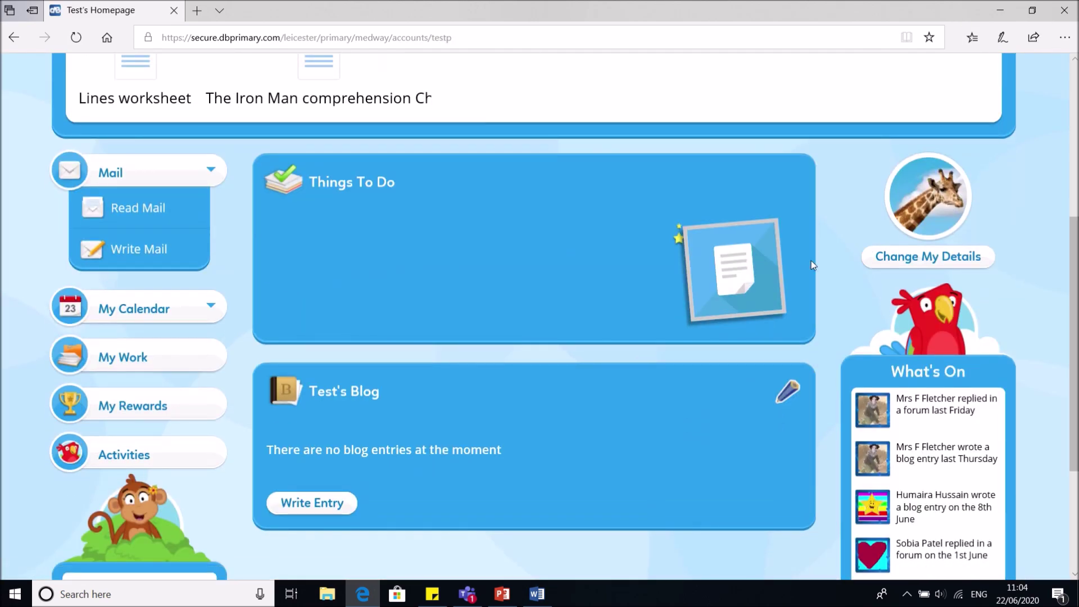
pyautogui.click(766, 271)
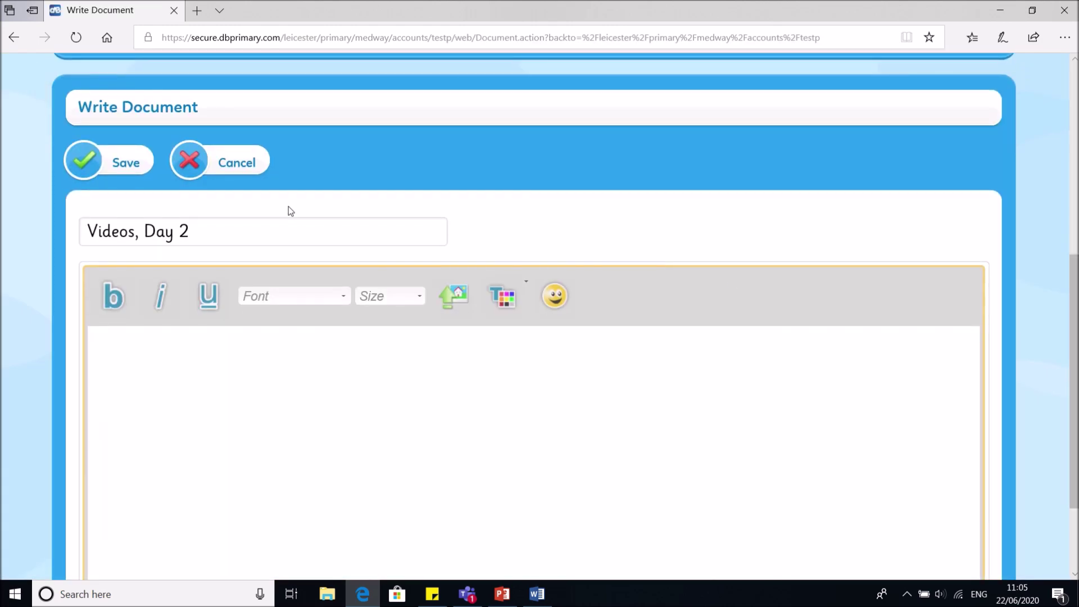
pyautogui.click(236, 162)
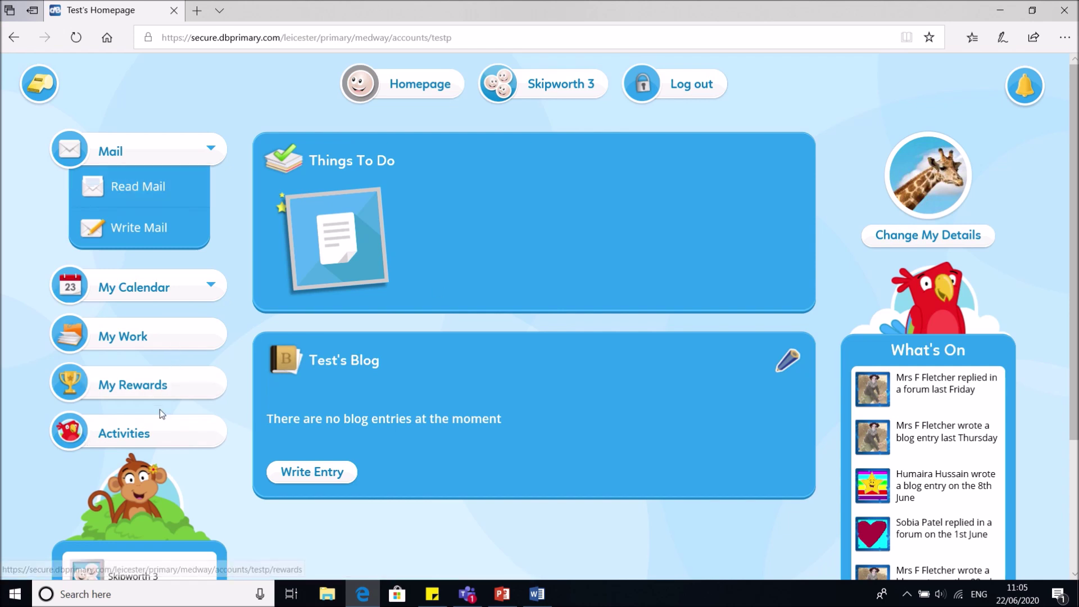
pyautogui.click(179, 439)
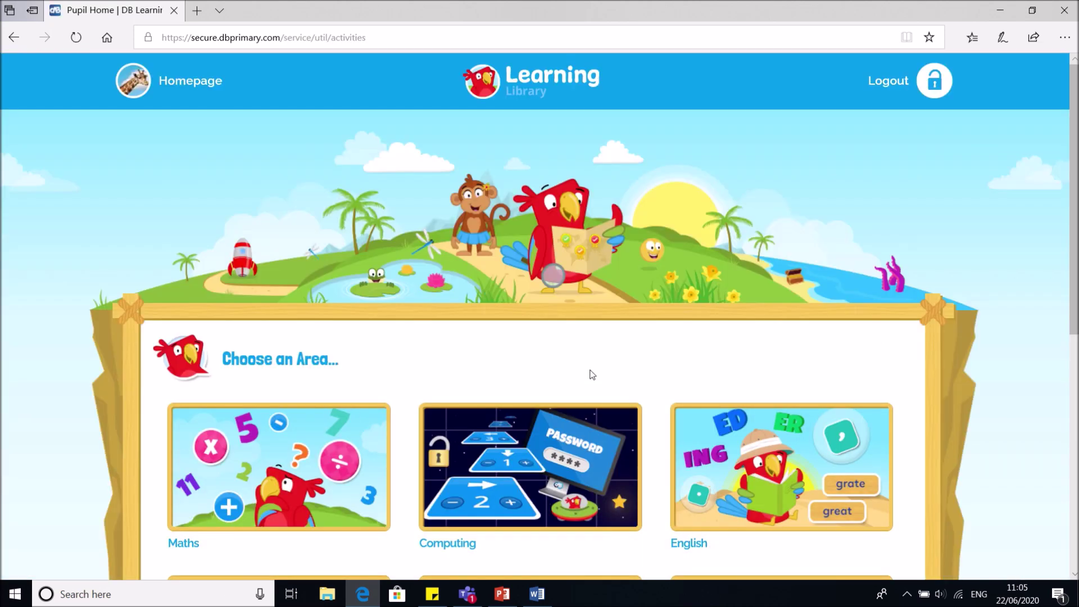
# Open Maths and save Year 3 as the pupil's year
pyautogui.scroll(-7, 592, 374)
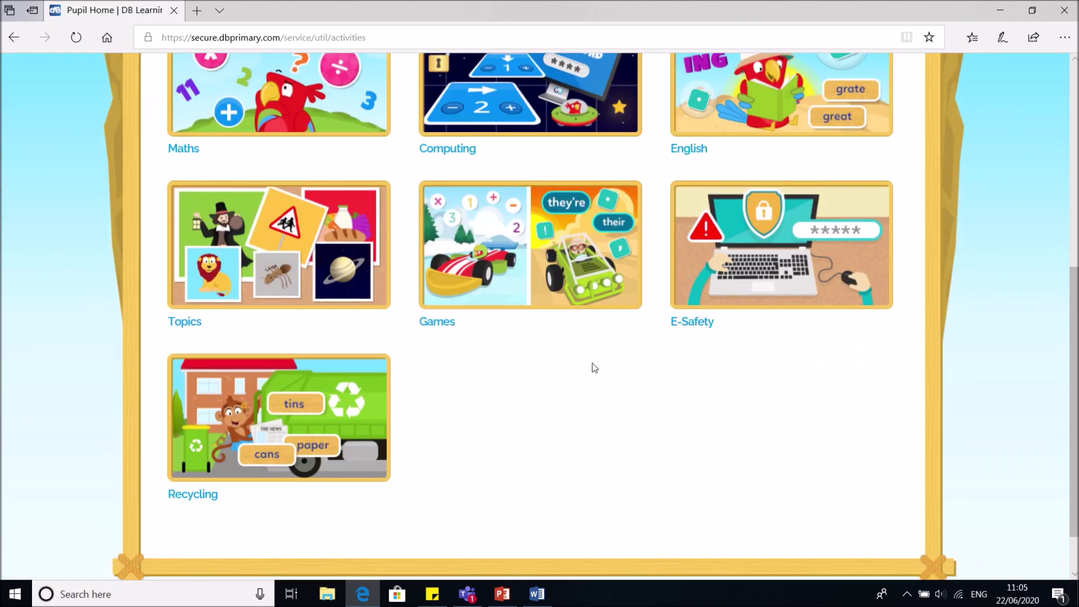
pyautogui.click(317, 91)
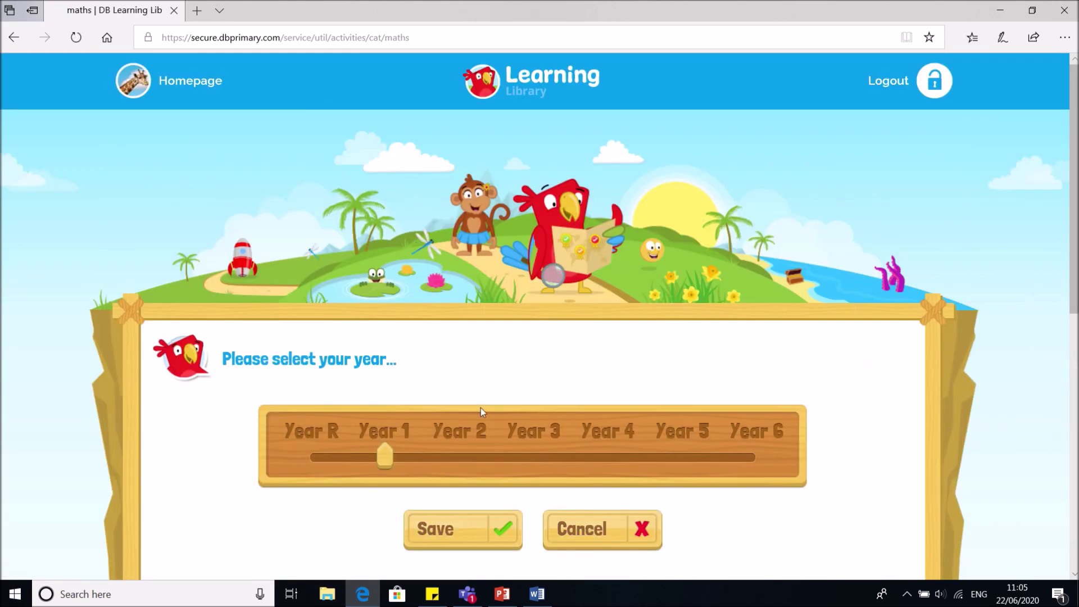
pyautogui.click(542, 462)
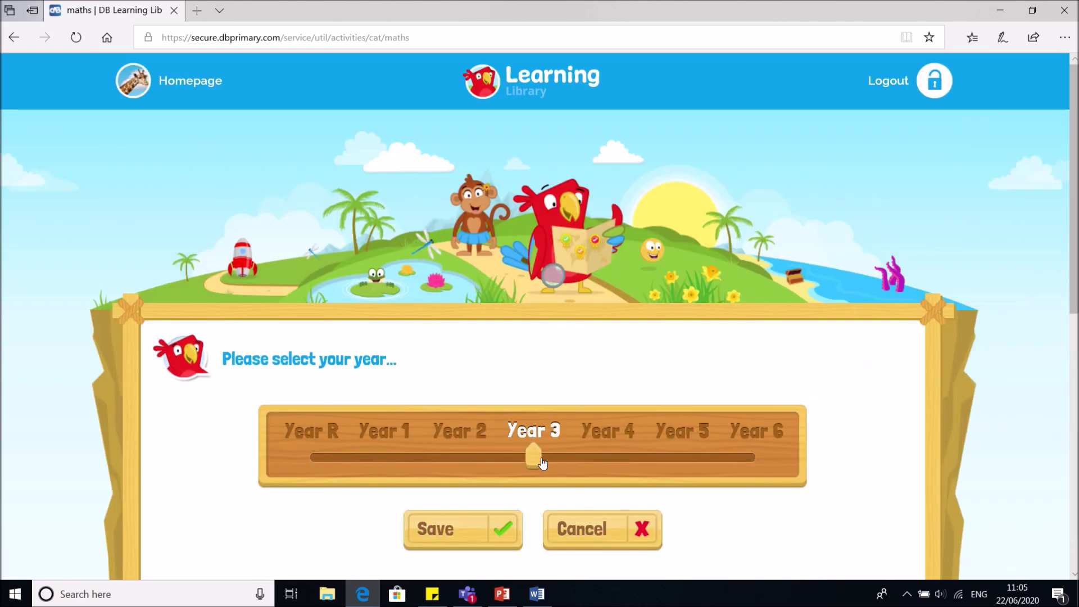
pyautogui.click(460, 533)
# Filter to Pupil Tools and start the 3D Shapes activity
pyautogui.scroll(-6, 322, 367)
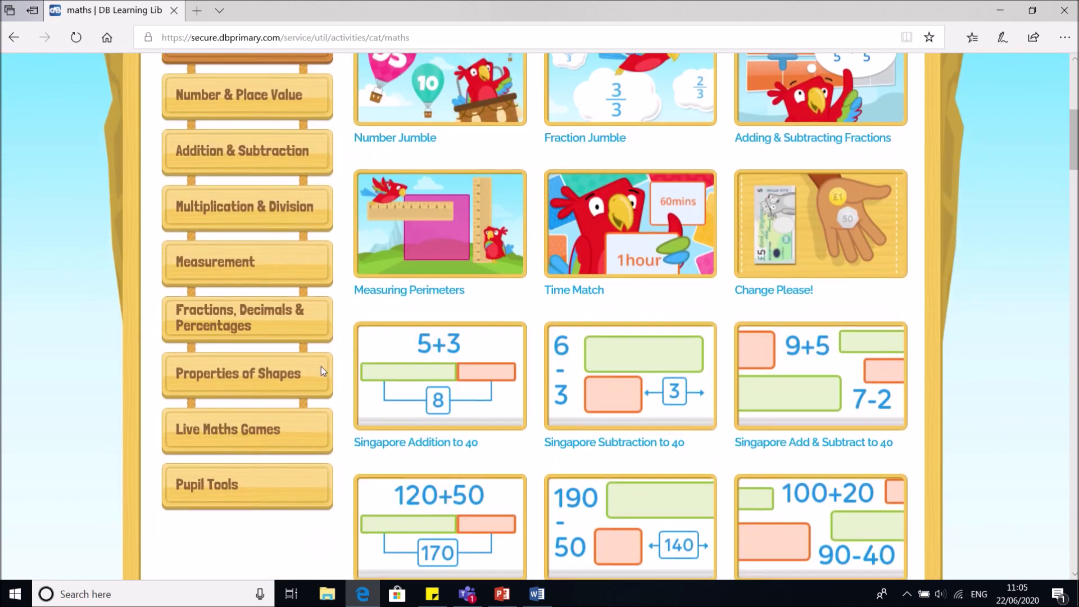
pyautogui.click(272, 493)
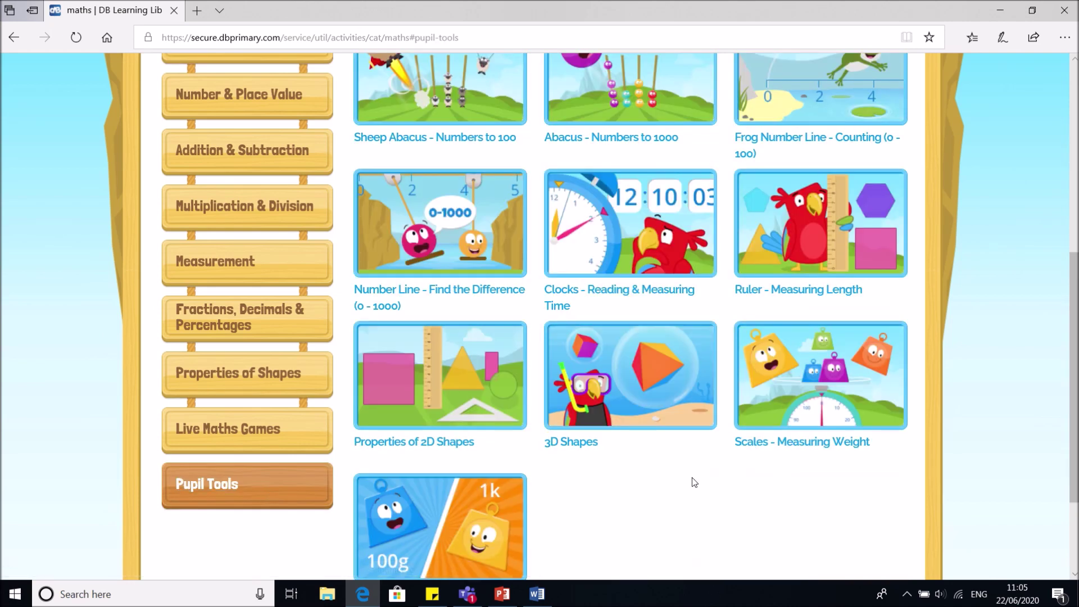
pyautogui.scroll(1, 686, 475)
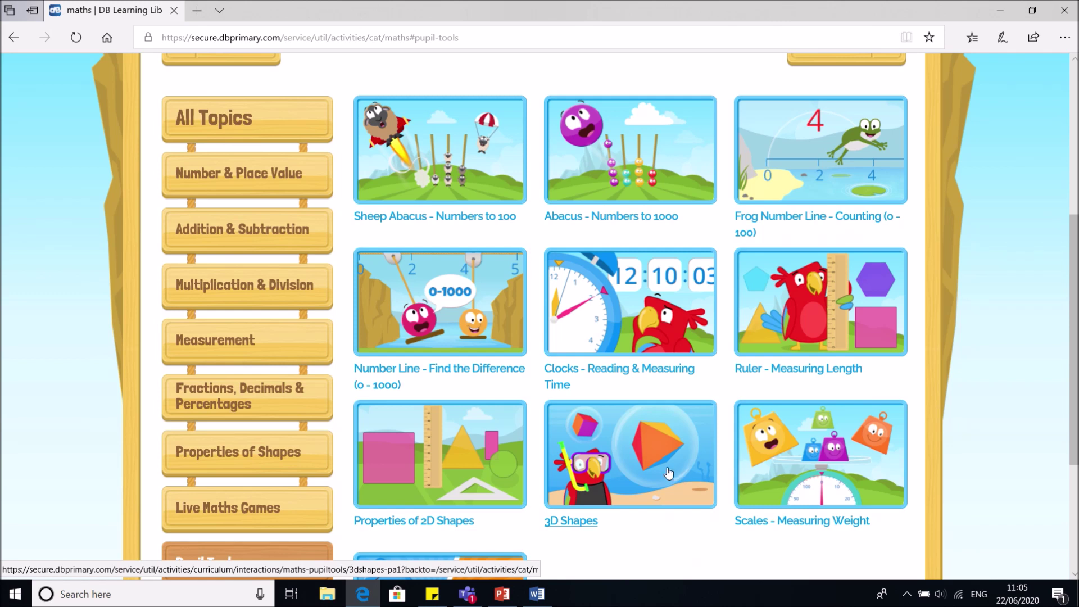
pyautogui.click(664, 471)
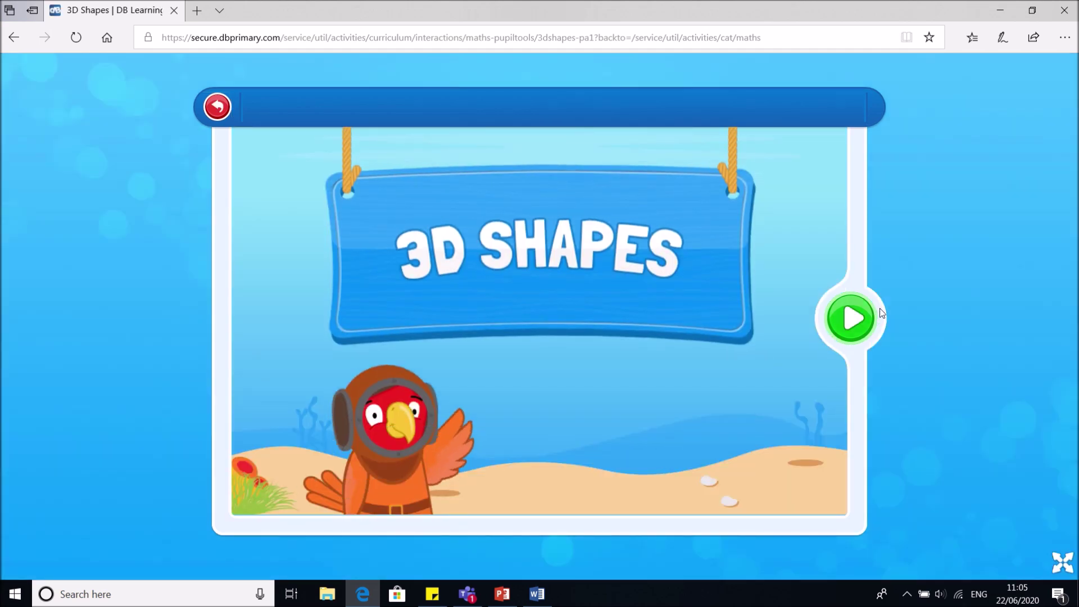
pyautogui.click(860, 320)
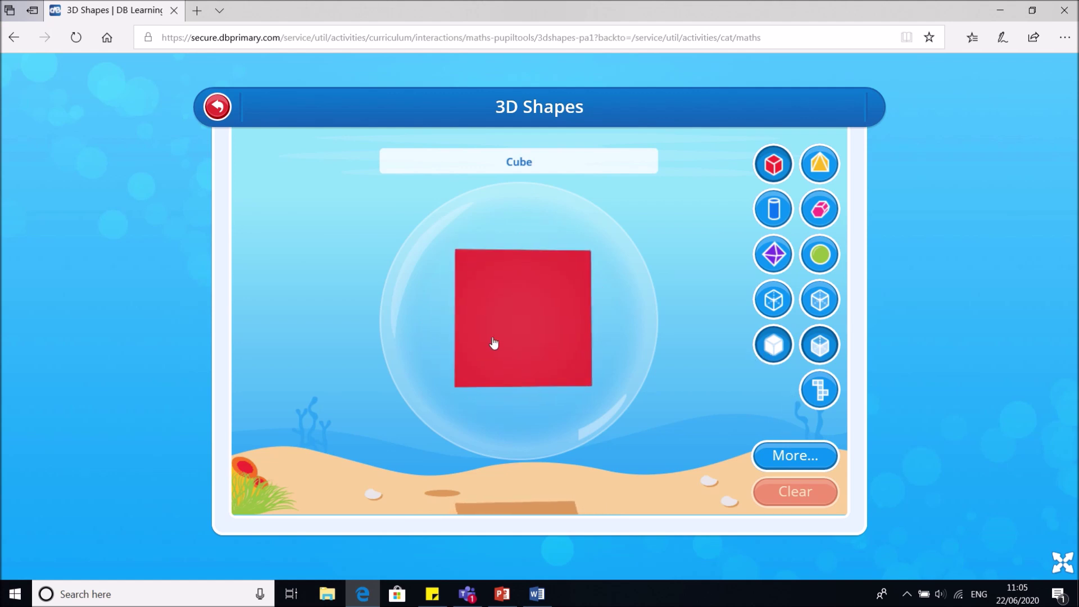
# Rotate the cube while trying wireframe, translucent pink, visible-edges and solid red styles
pyautogui.moveTo(494, 342); pyautogui.dragTo(501, 200)
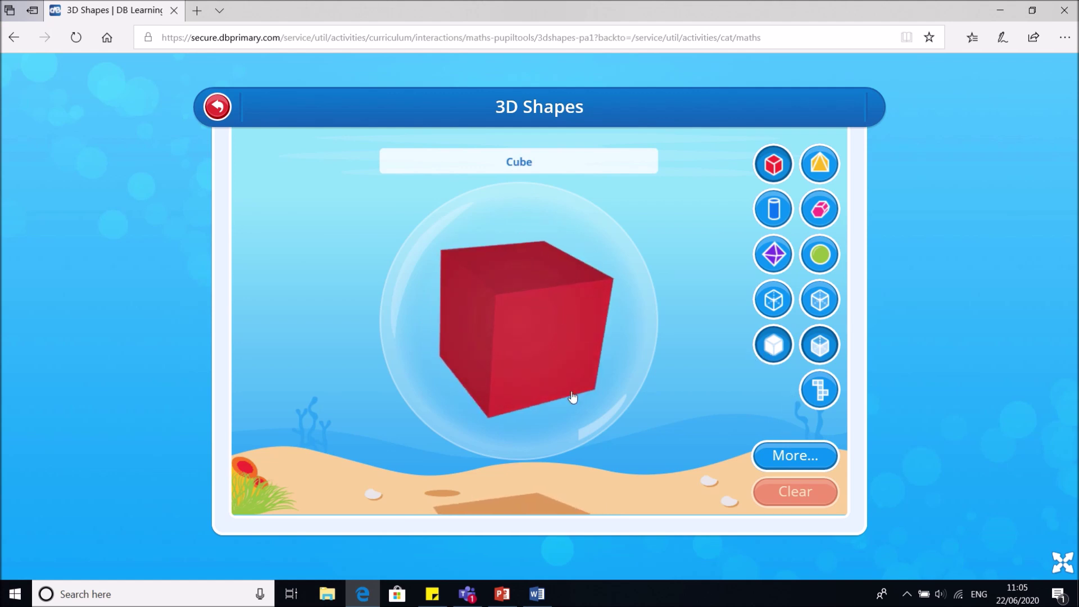
pyautogui.click(781, 303)
pyautogui.moveTo(500, 377); pyautogui.dragTo(493, 435)
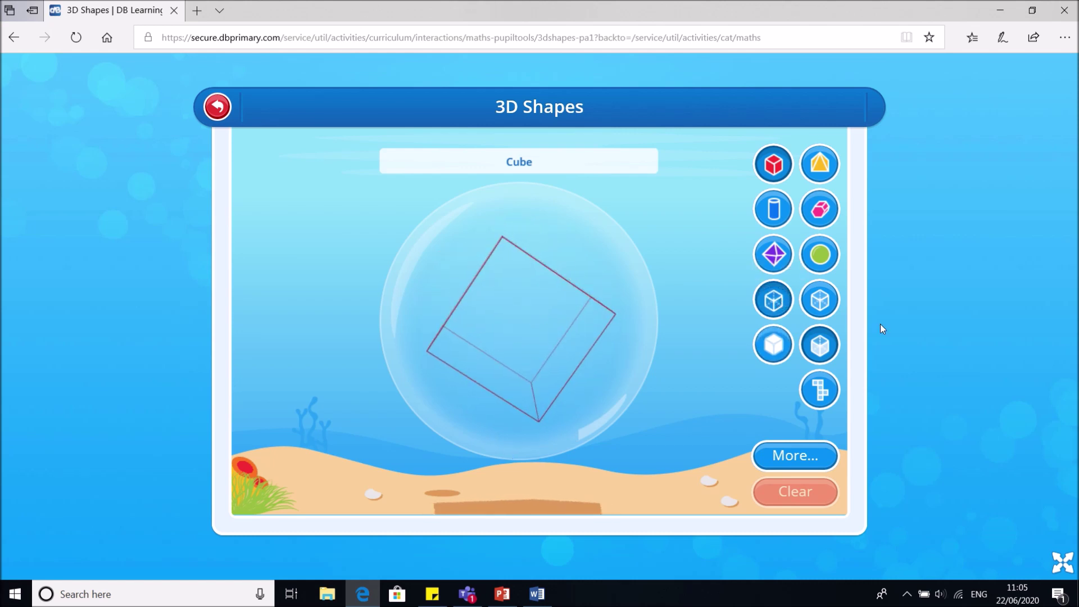
pyautogui.click(820, 300)
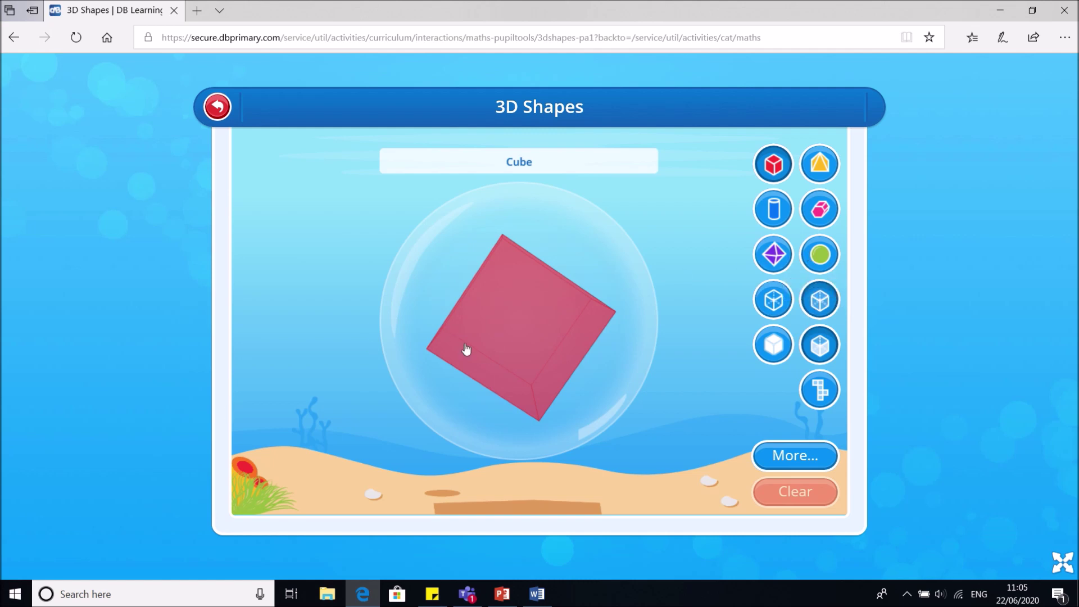
pyautogui.moveTo(465, 352); pyautogui.dragTo(579, 327)
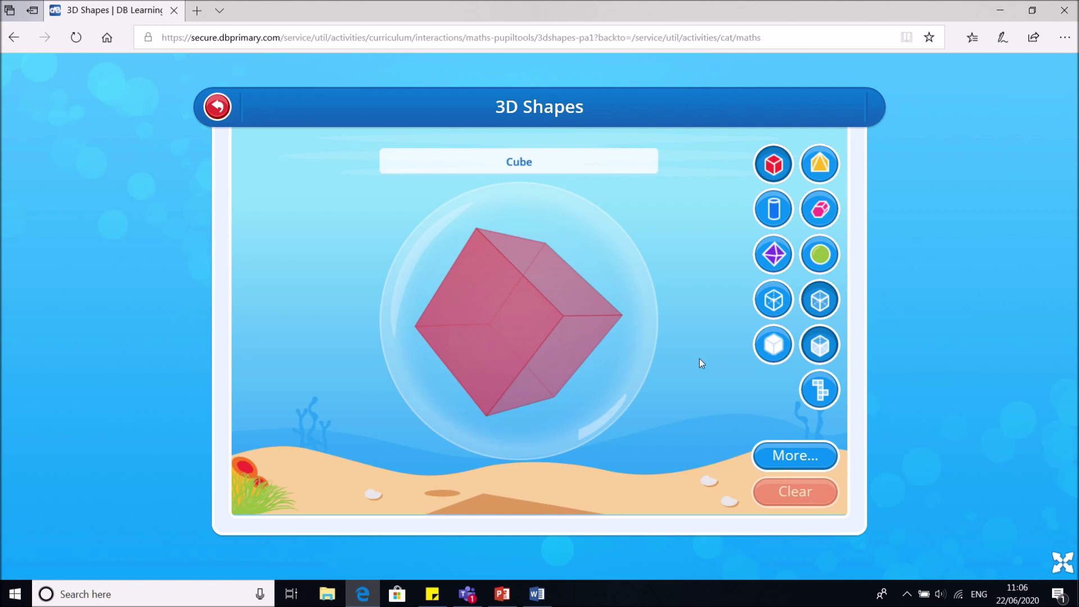
pyautogui.click(821, 346)
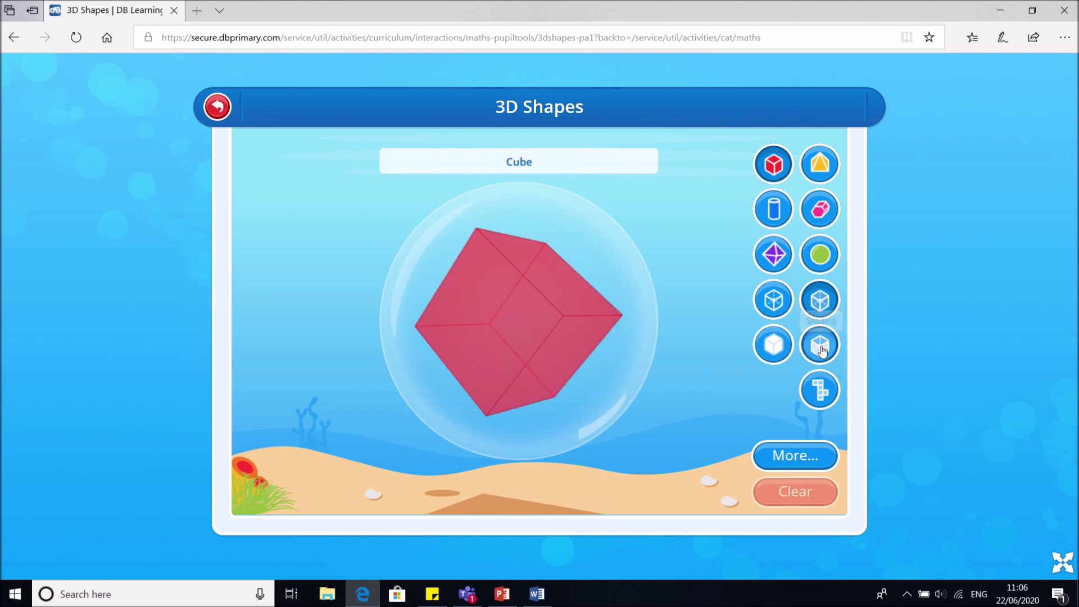
pyautogui.moveTo(588, 289); pyautogui.dragTo(570, 353)
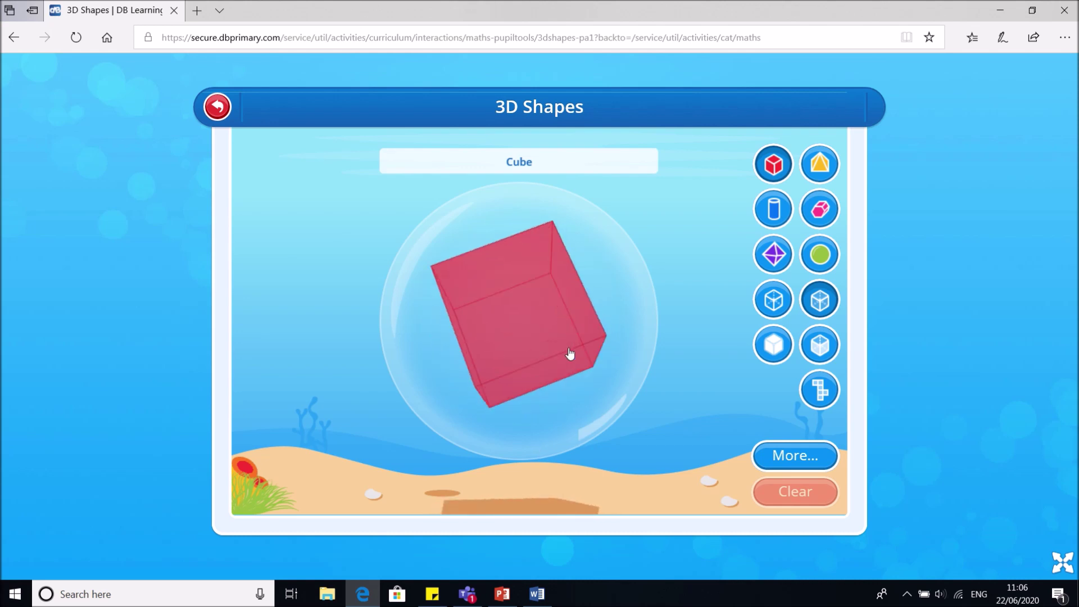
pyautogui.click(773, 345)
pyautogui.moveTo(470, 342); pyautogui.dragTo(539, 360)
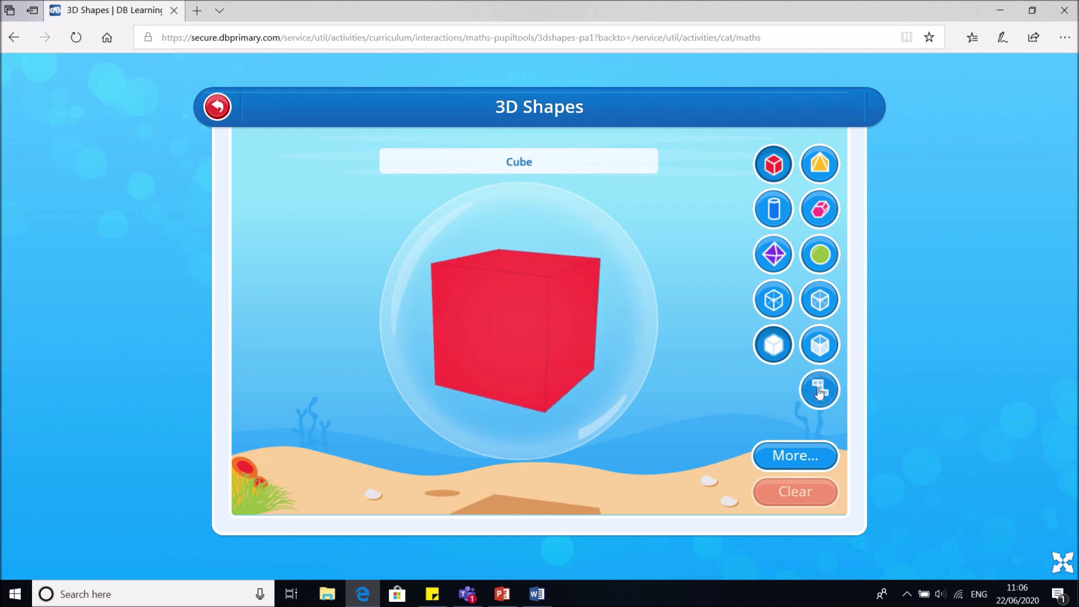
# Show the cube's net, then switch through octahedron and sphere to a cylinder
pyautogui.click(819, 390)
pyautogui.moveTo(619, 411); pyautogui.dragTo(637, 334)
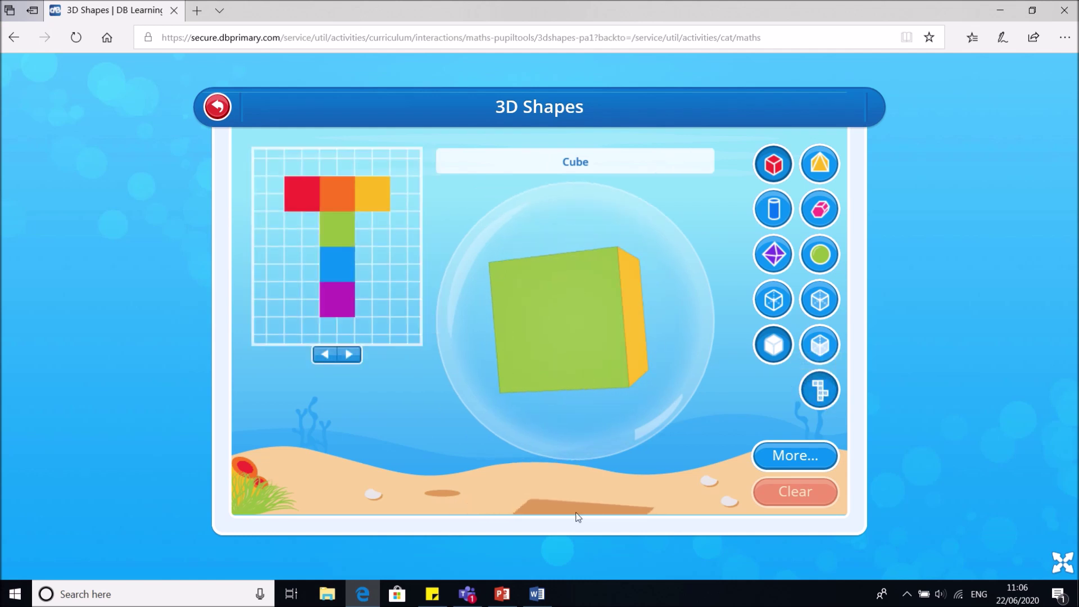
pyautogui.click(764, 267)
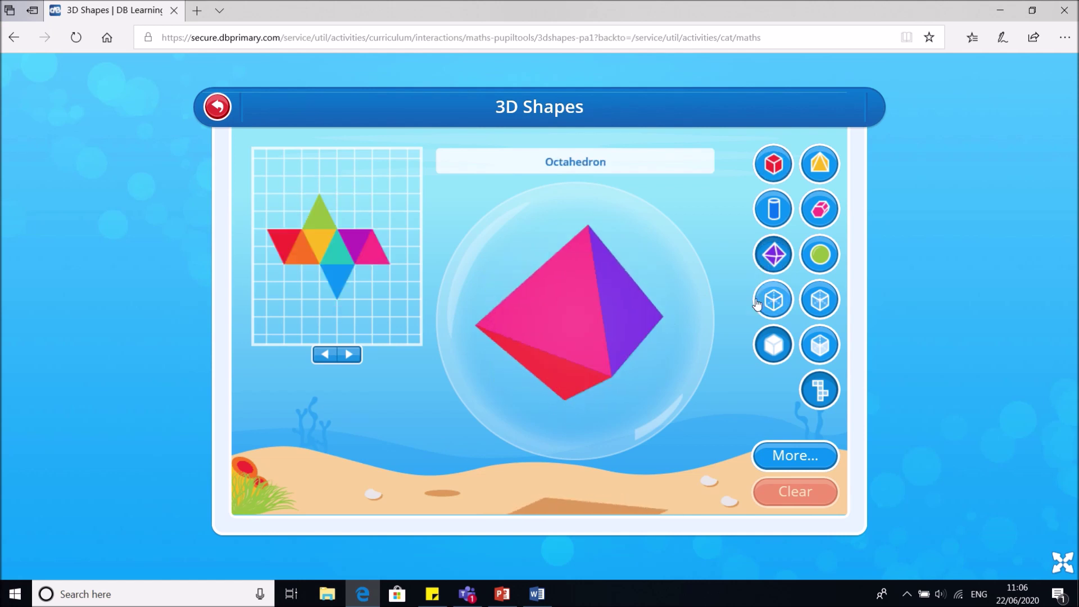
pyautogui.click(821, 254)
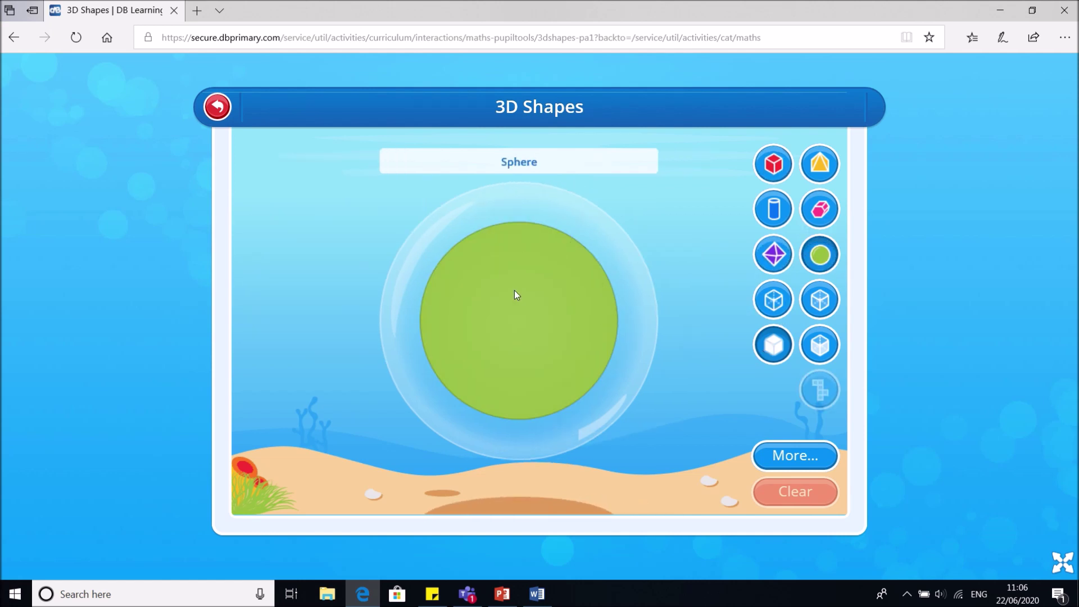
pyautogui.click(769, 216)
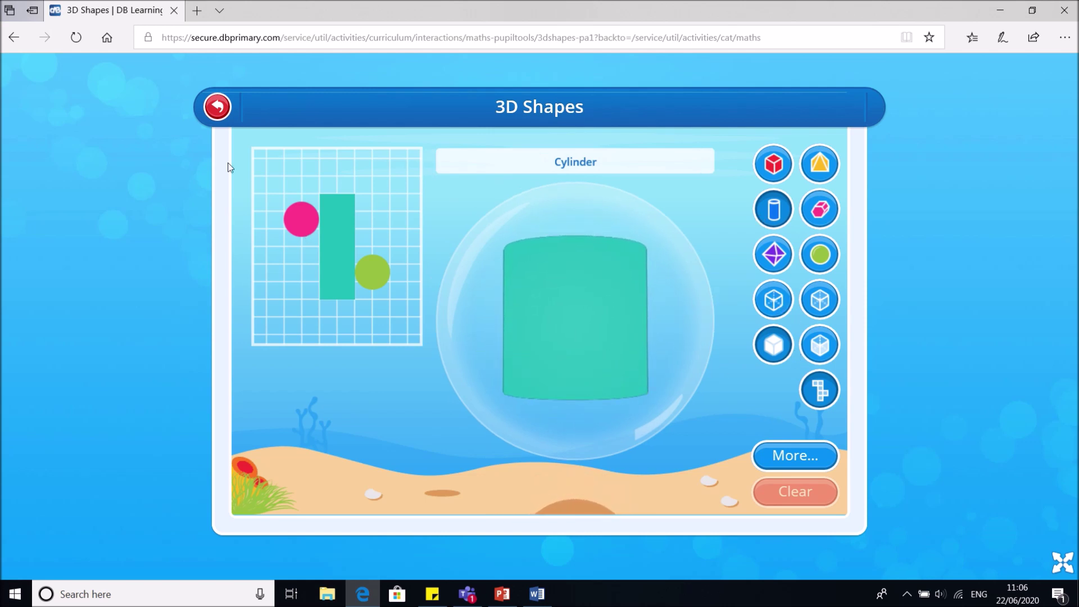
# Open and start the Number Line – Find the Difference activity from the maths list
pyautogui.click(217, 106)
pyautogui.scroll(-4, 713, 555)
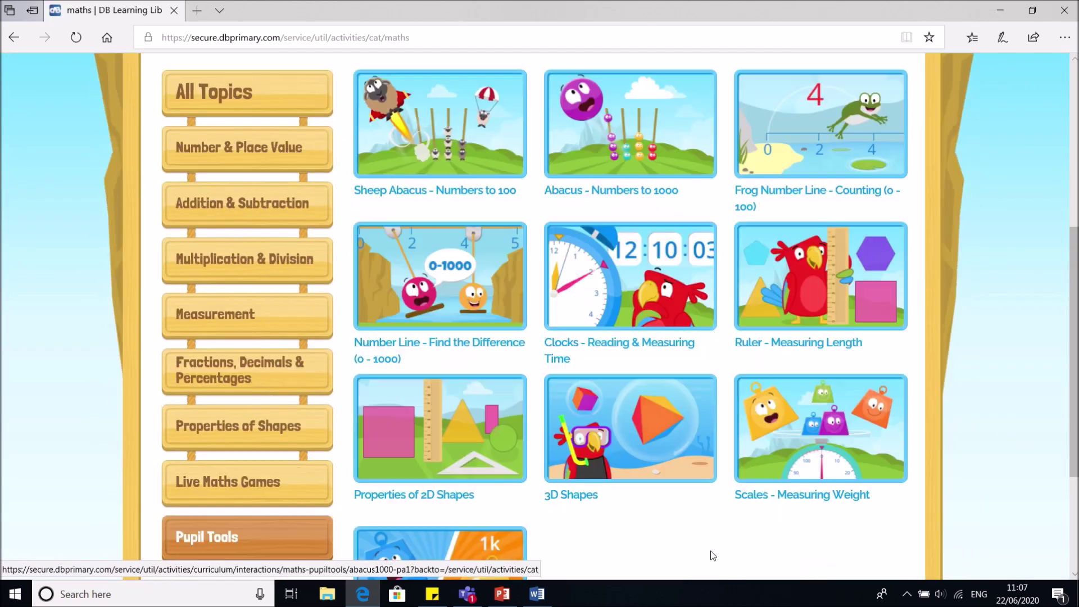
pyautogui.scroll(-3, 712, 555)
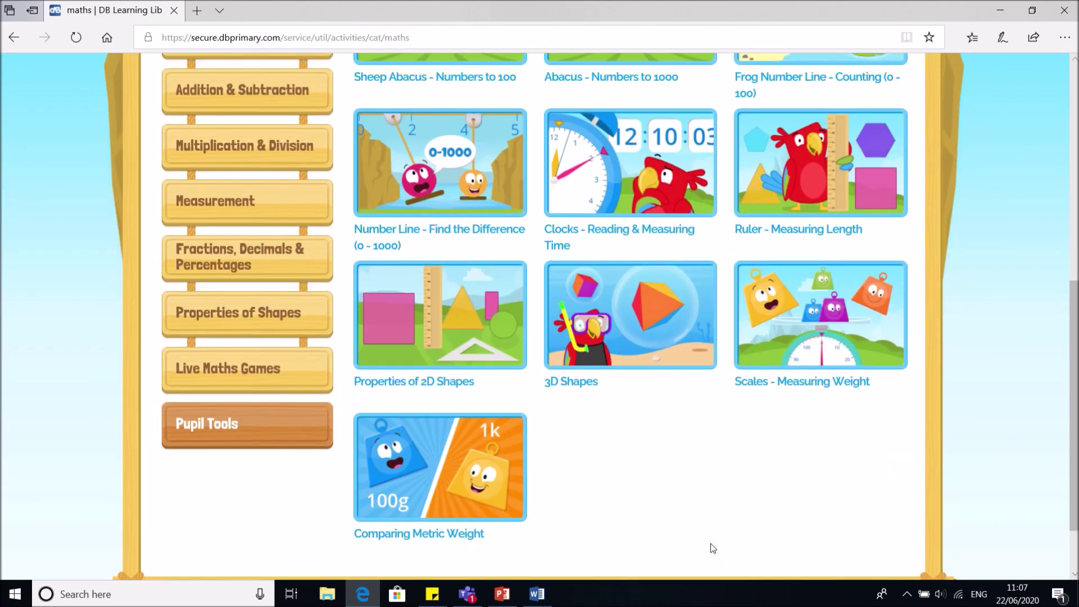
pyautogui.click(441, 167)
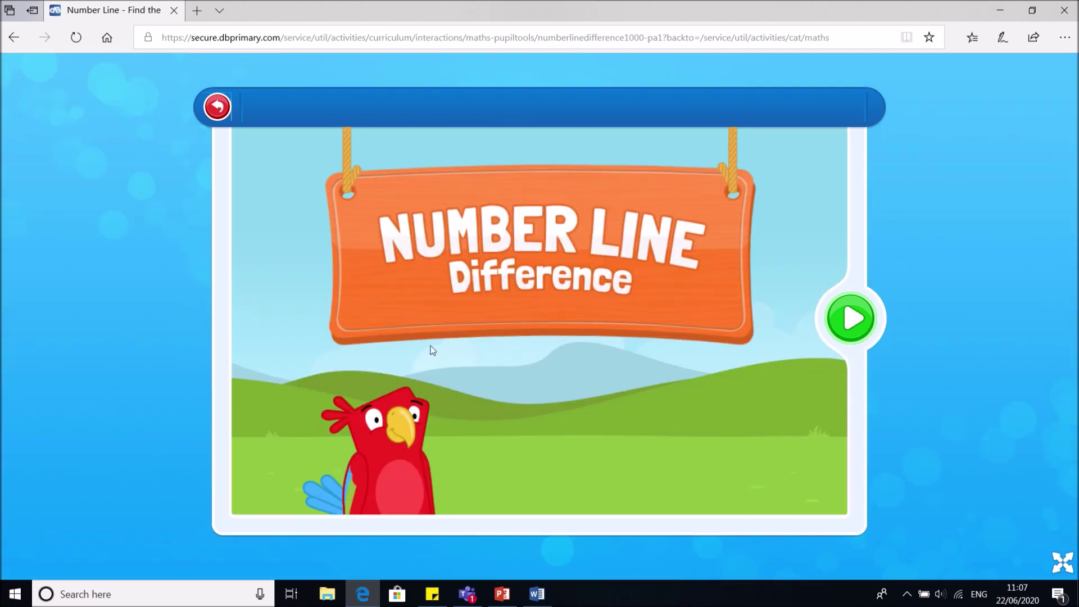
pyautogui.click(869, 328)
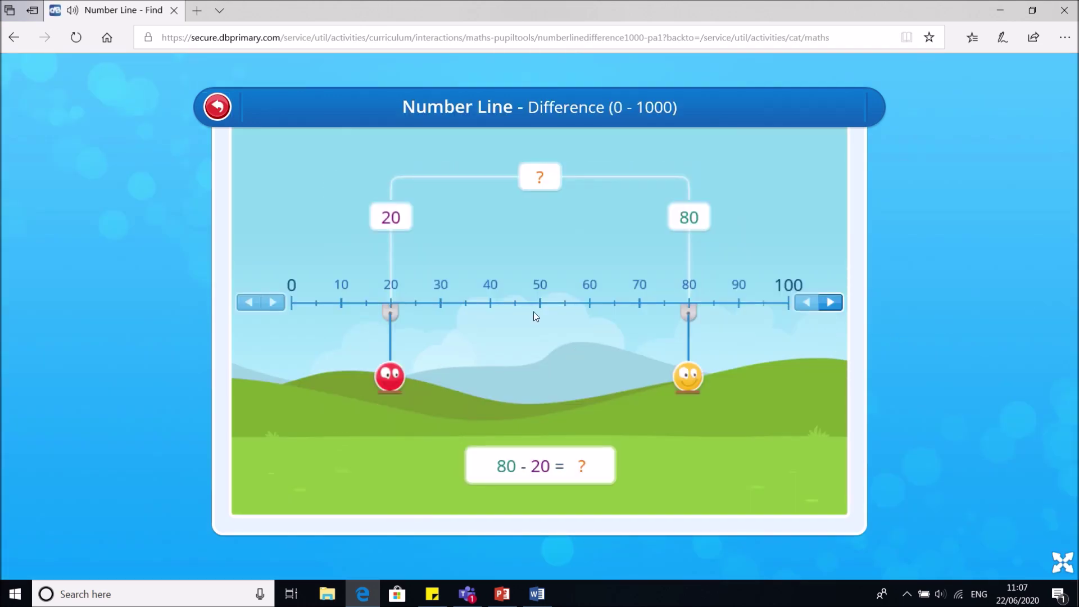
# Move the red marker to 55, then reveal and re-hide the difference of 25
pyautogui.moveTo(396, 315)
pyautogui.mouseDown()
pyautogui.moveTo(553, 312)
pyautogui.moveTo(538, 313)
pyautogui.mouseUp()
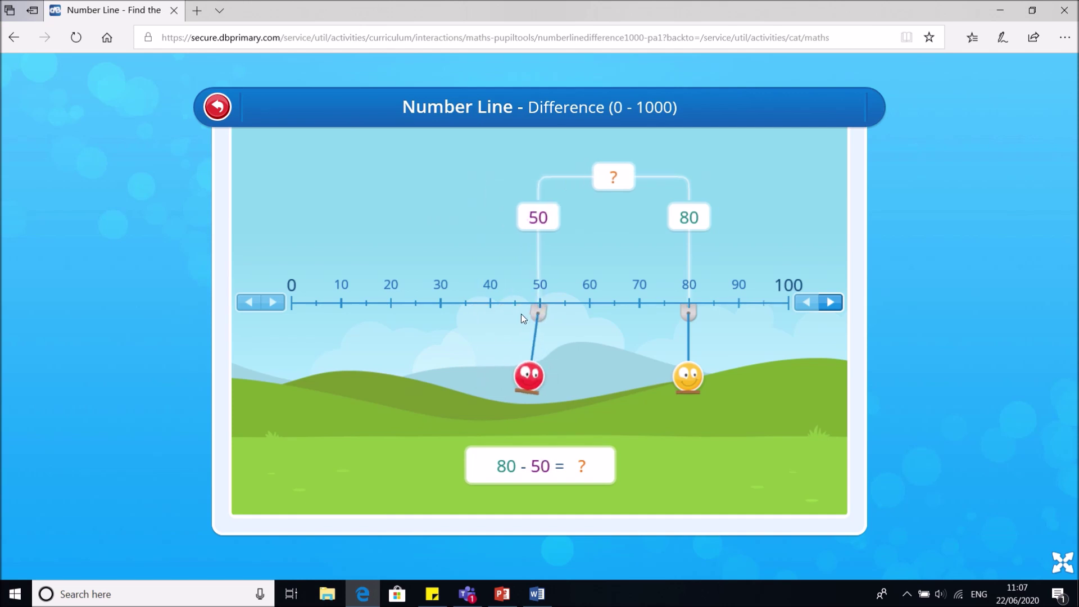
pyautogui.click(556, 306)
pyautogui.click(628, 179)
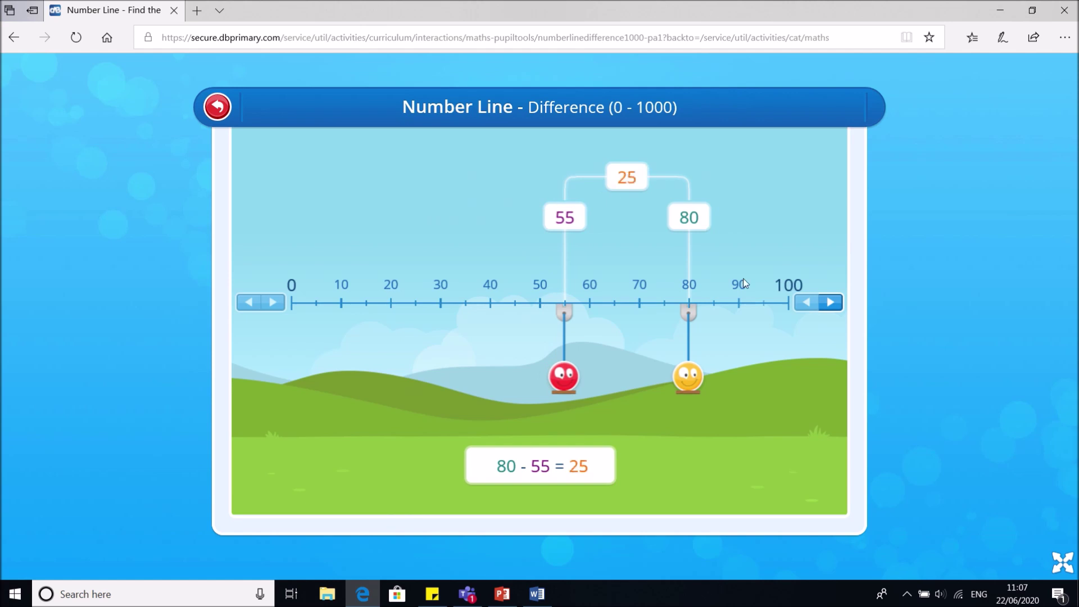
pyautogui.click(627, 180)
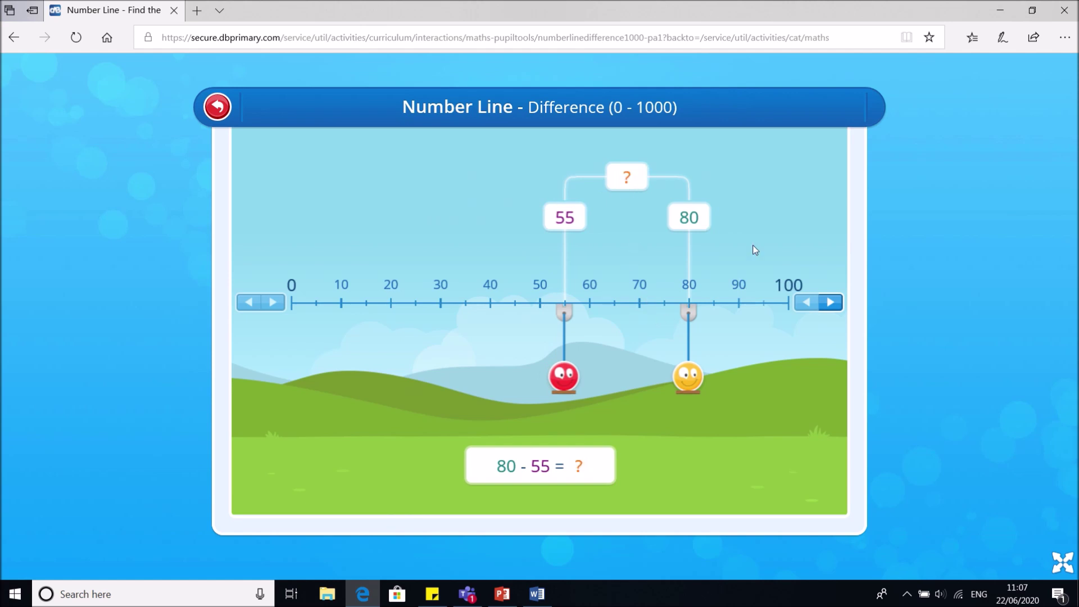
# Extend the number line to 200, set the yellow marker to 175, and reveal the 120 difference
pyautogui.click(822, 306)
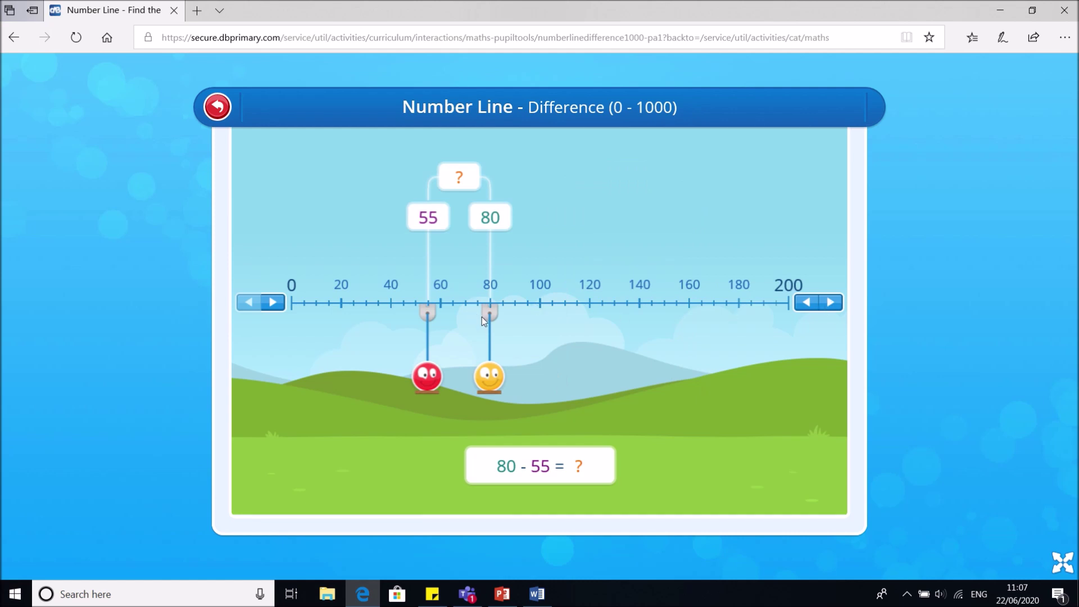
pyautogui.moveTo(486, 315); pyautogui.dragTo(728, 304)
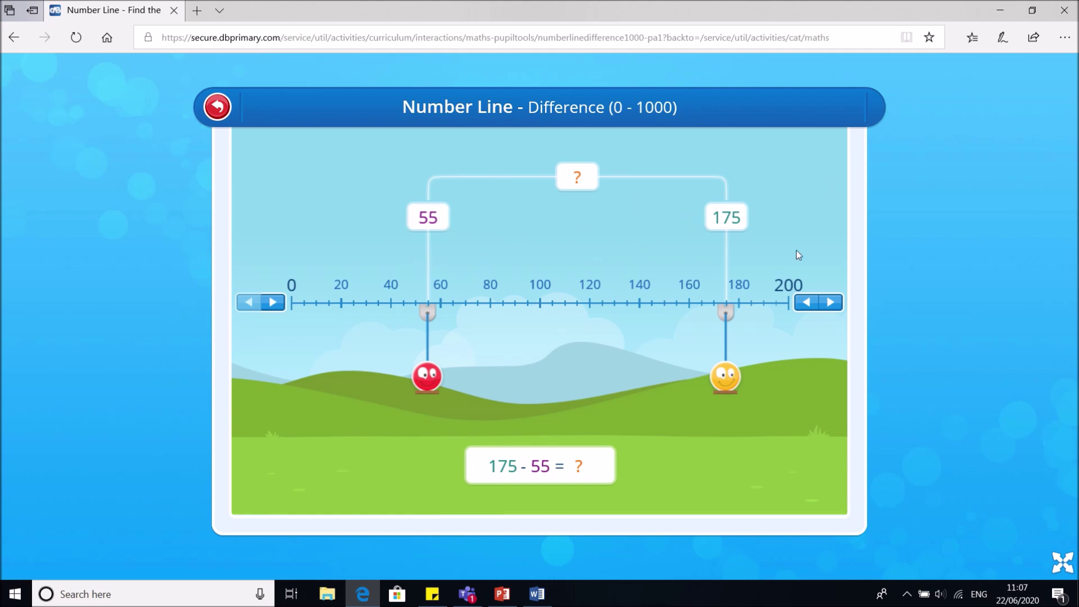
pyautogui.click(580, 180)
# Extend the line to 1000, move the yellow marker to 650, and hide the difference
pyautogui.click(831, 303)
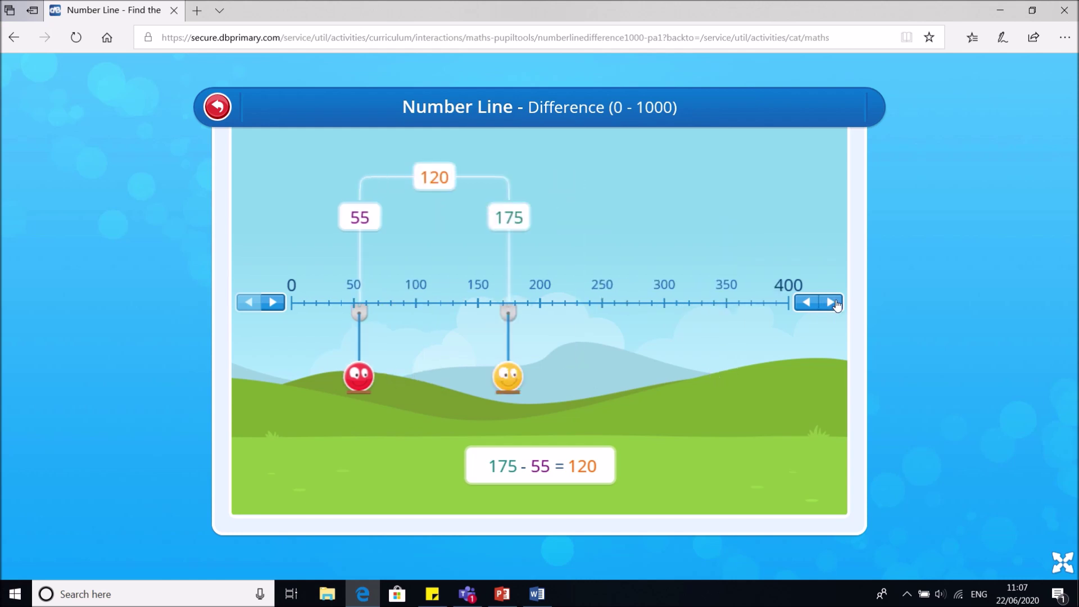
pyautogui.click(831, 302)
pyautogui.click(832, 304)
pyautogui.click(833, 303)
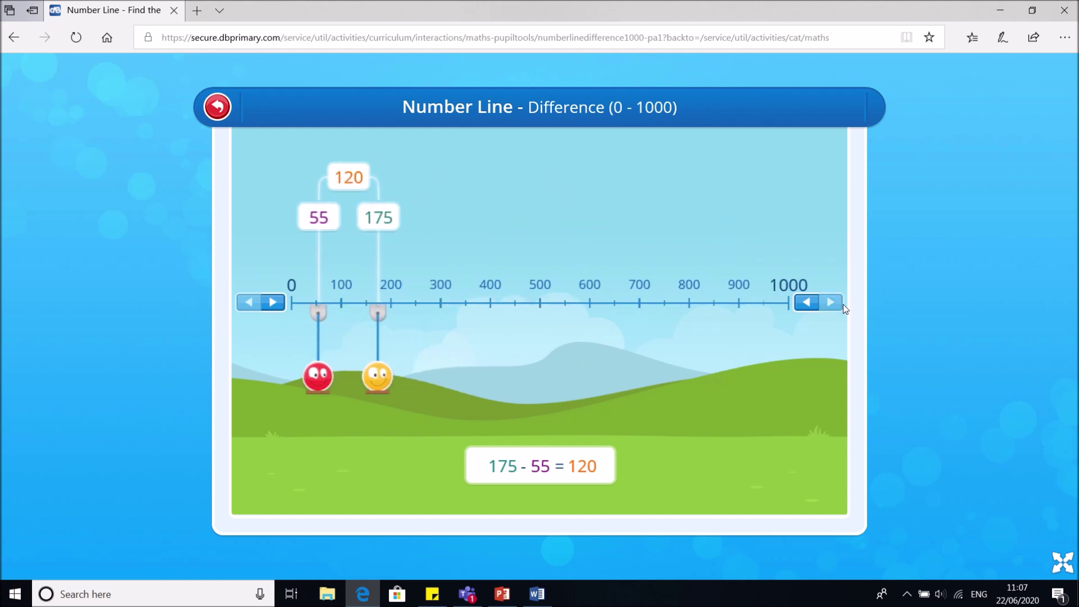
pyautogui.moveTo(373, 308)
pyautogui.mouseDown()
pyautogui.moveTo(514, 306)
pyautogui.moveTo(616, 282)
pyautogui.mouseUp()
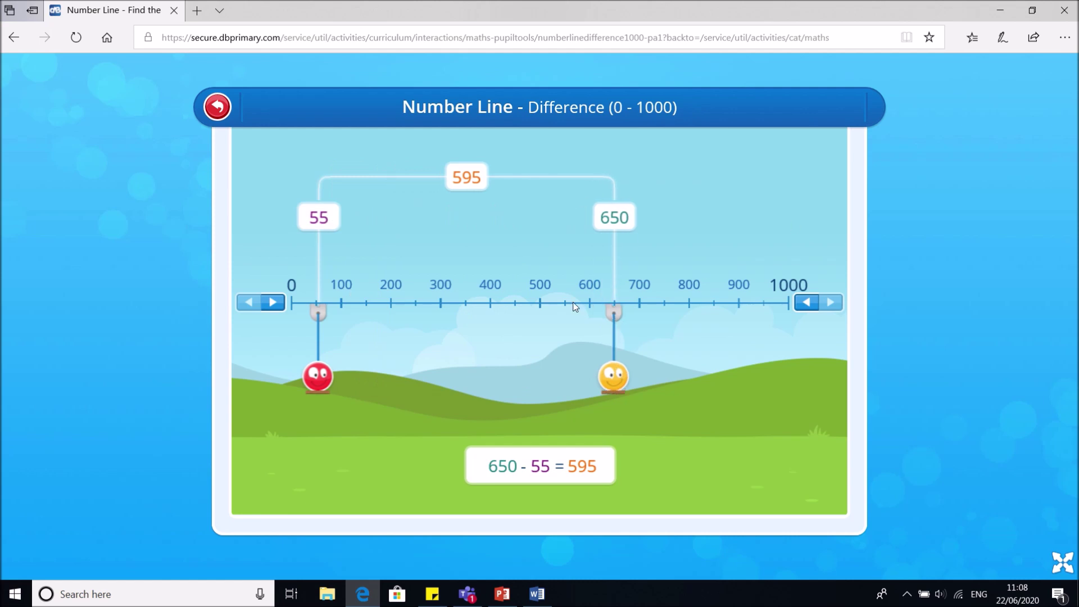
pyautogui.click(466, 177)
pyautogui.click(217, 106)
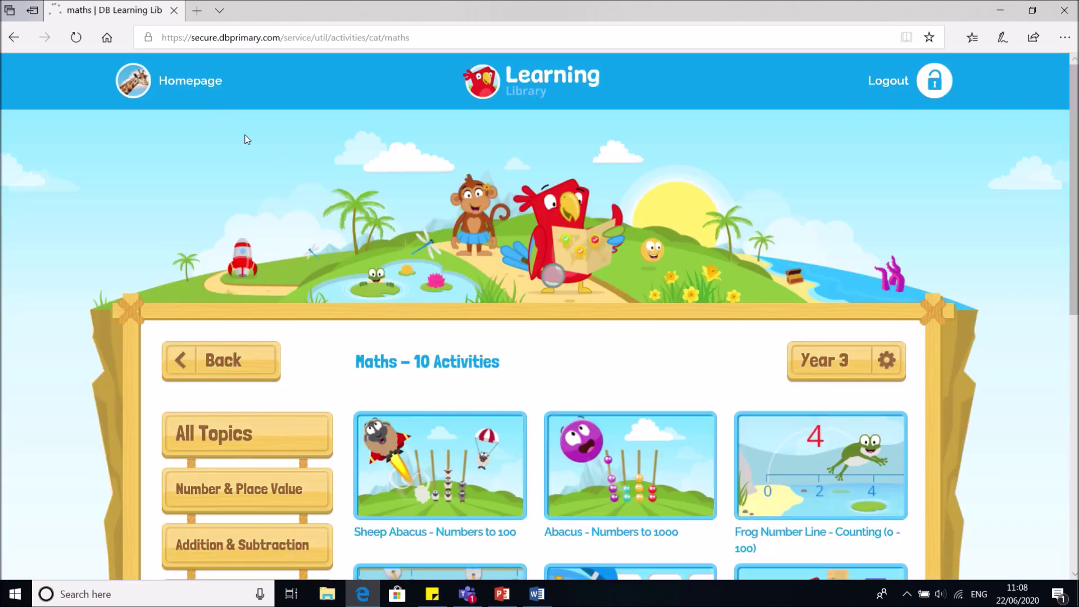
# Filter the maths library to show only the Live Maths Games
pyautogui.scroll(-10, 244, 138)
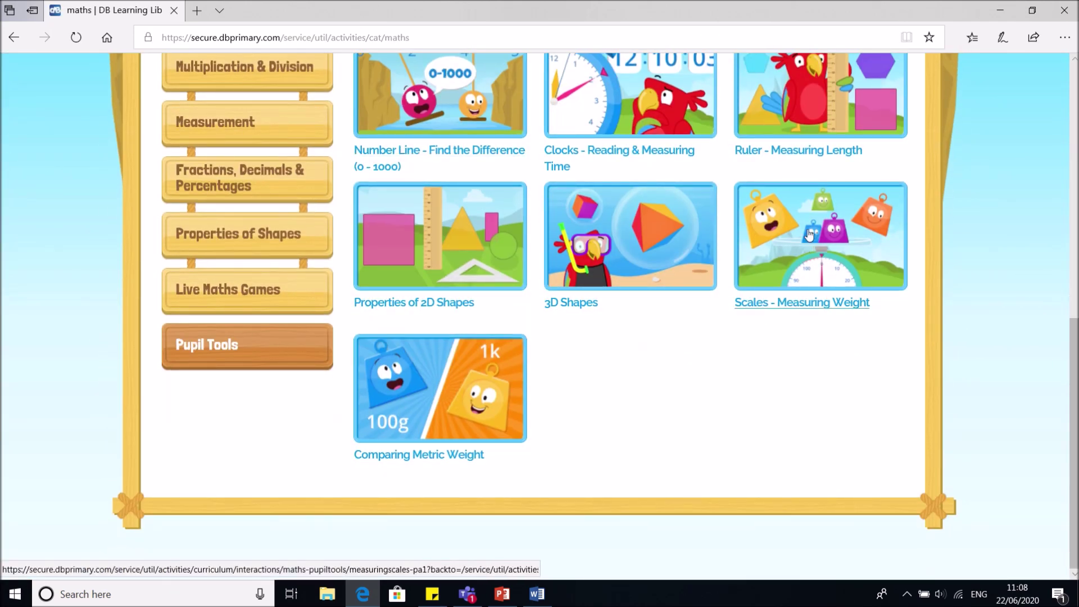
pyautogui.scroll(6, 433, 236)
pyautogui.scroll(-6, 642, 235)
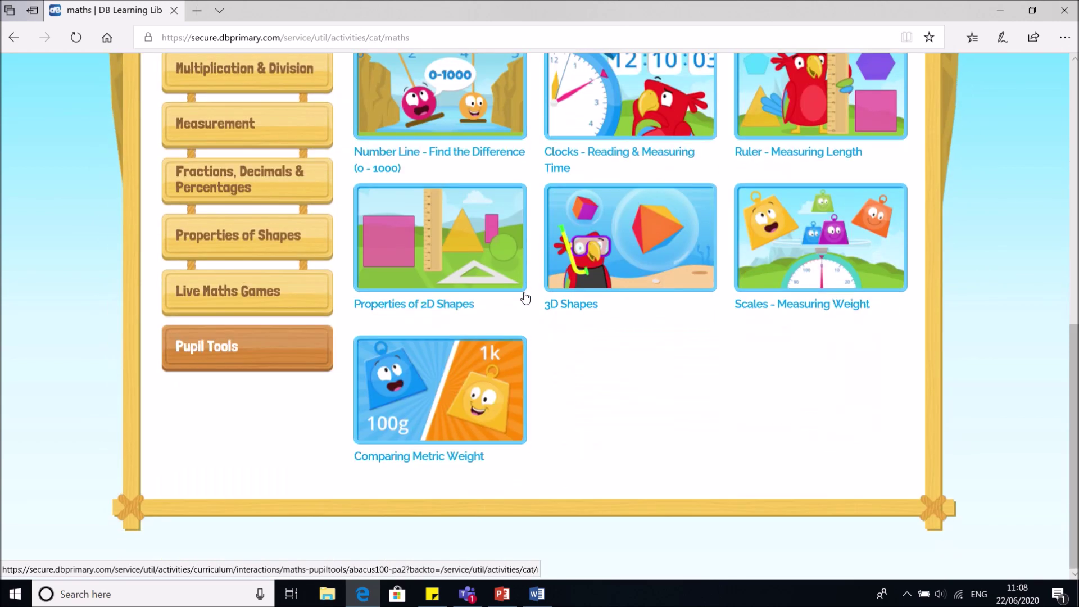
pyautogui.click(207, 304)
pyautogui.scroll(1, 618, 401)
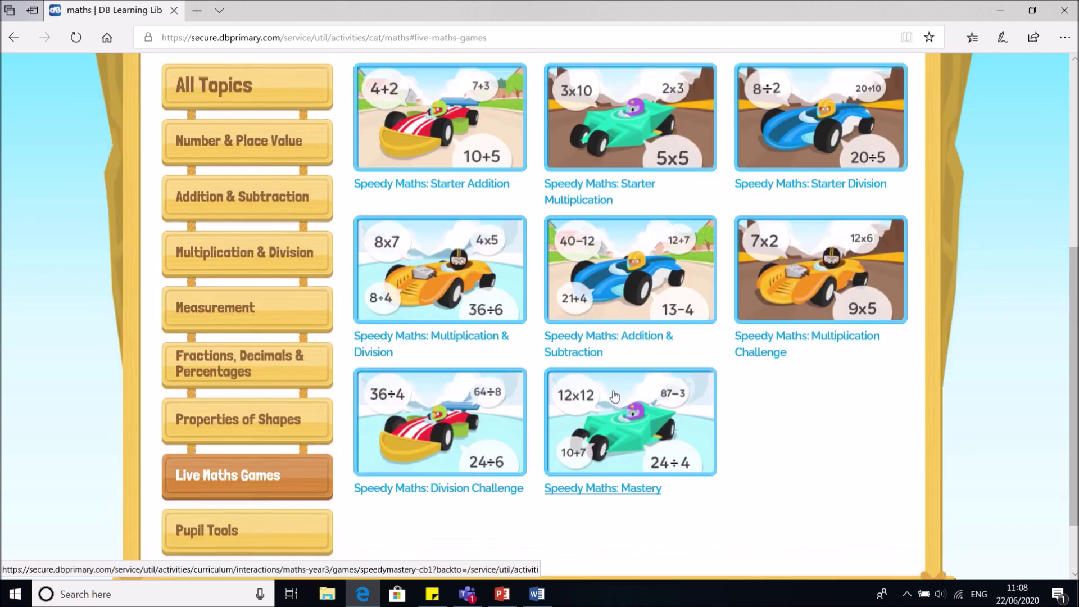
pyautogui.scroll(1, 615, 396)
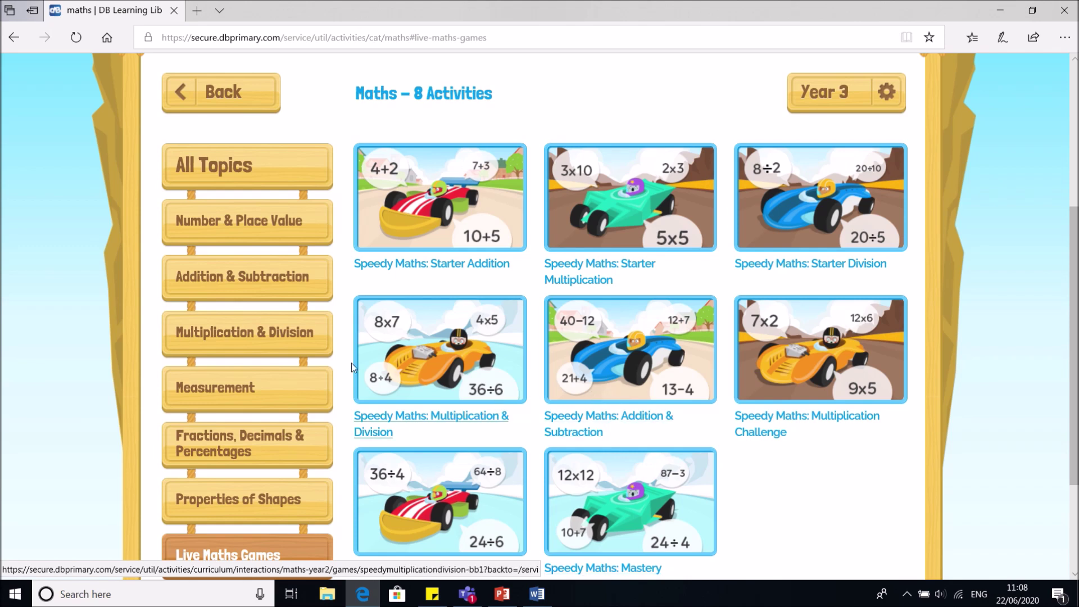
# Browse Number & Place Value, Multiplication & Division, Addition & Subtraction and Pupil Tools, ending on Live Maths Games
pyautogui.click(303, 224)
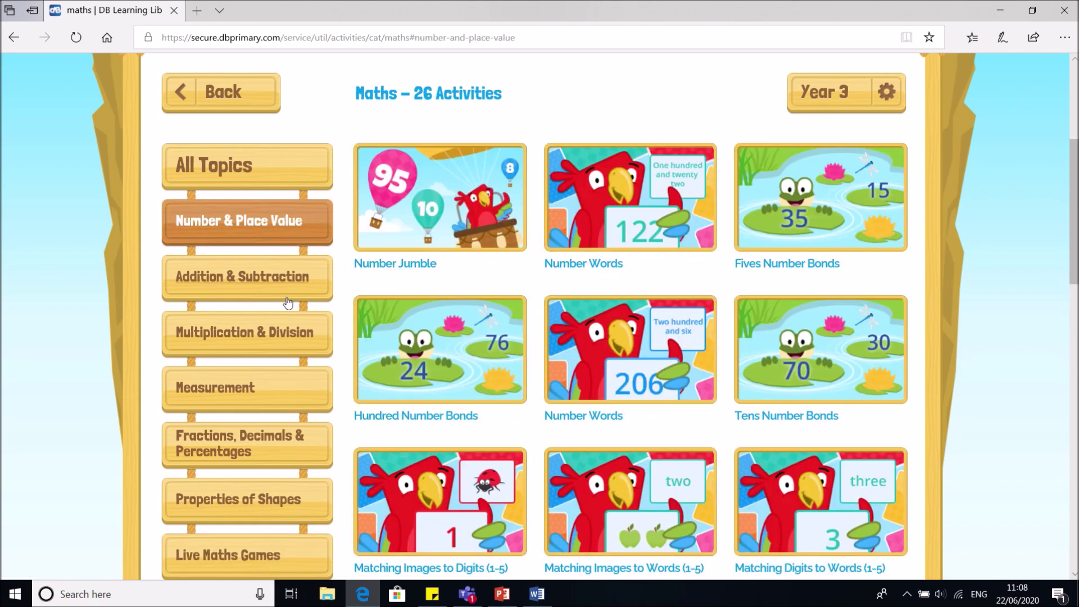
pyautogui.click(288, 303)
pyautogui.click(282, 346)
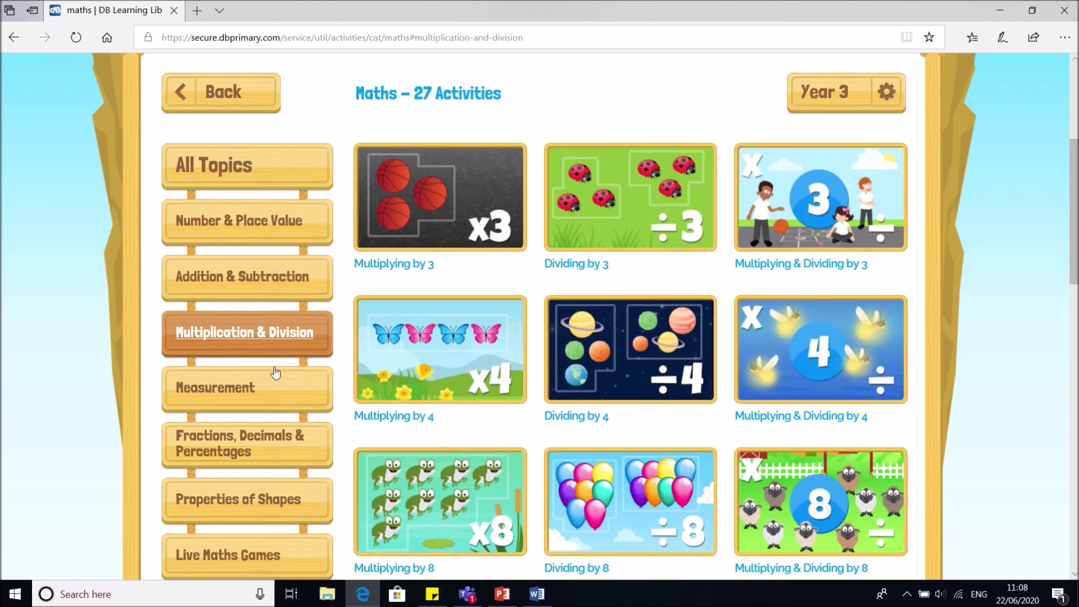
pyautogui.click(279, 287)
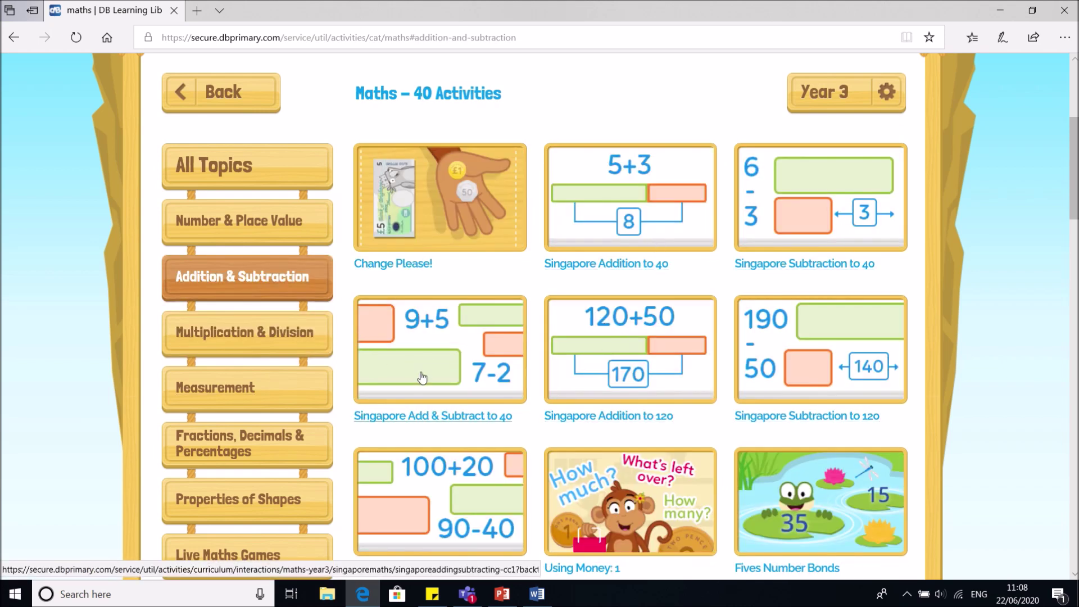
pyautogui.scroll(-3, 423, 376)
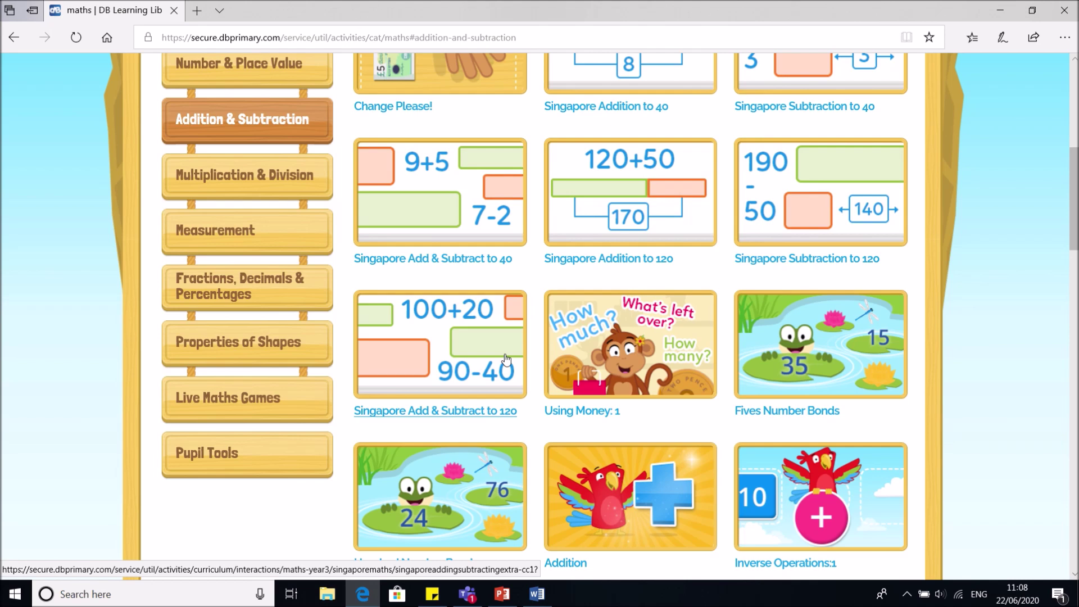
pyautogui.click(236, 448)
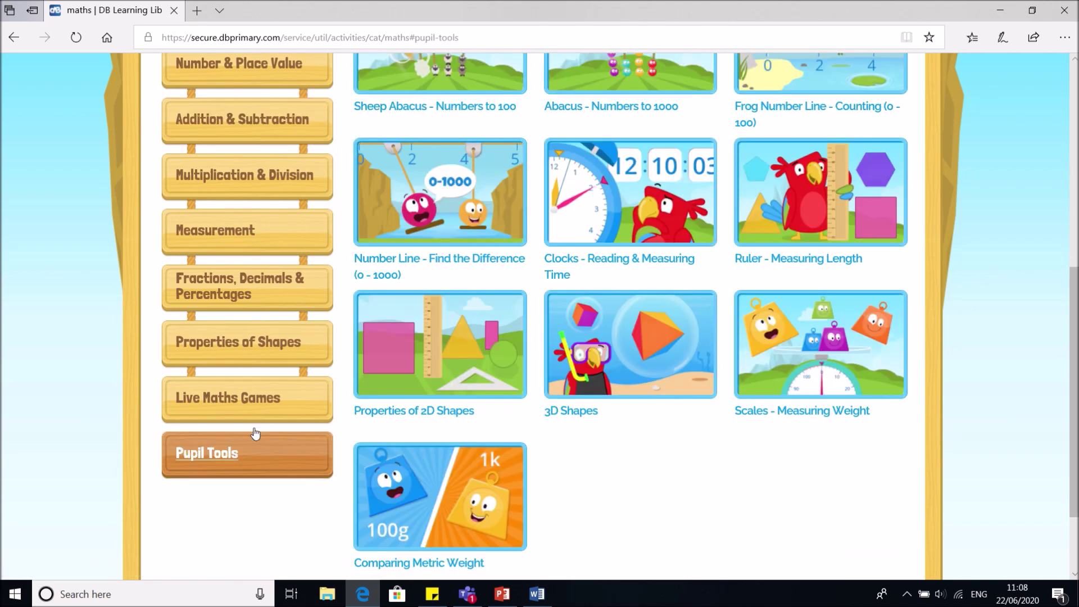
pyautogui.click(285, 408)
pyautogui.scroll(5, 236, 388)
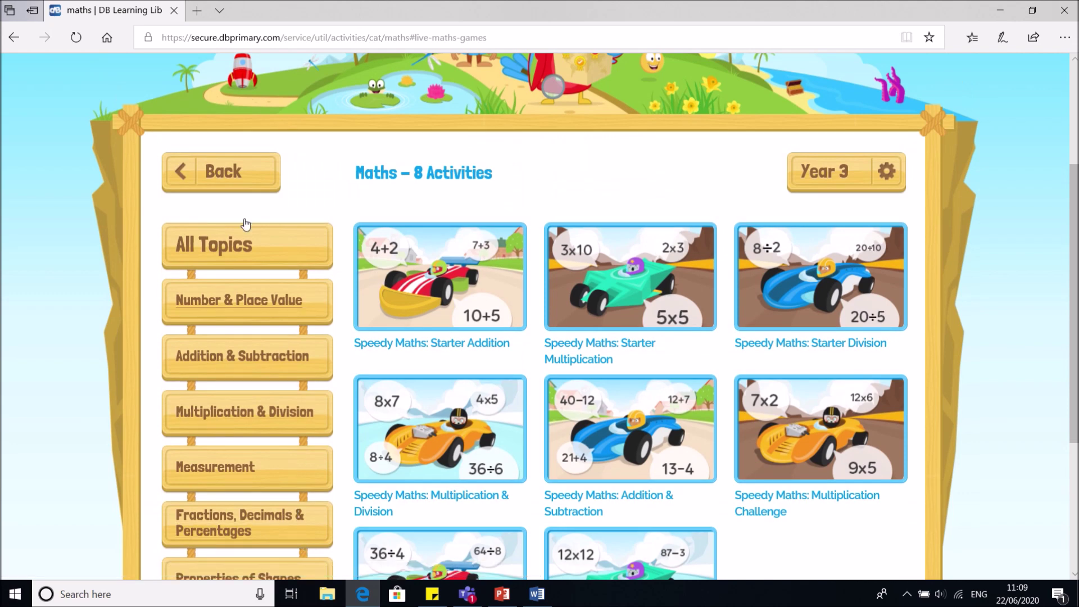
# Go to the pupil's Homepage, view the empty My Rewards page, then return Homepage
pyautogui.click(221, 176)
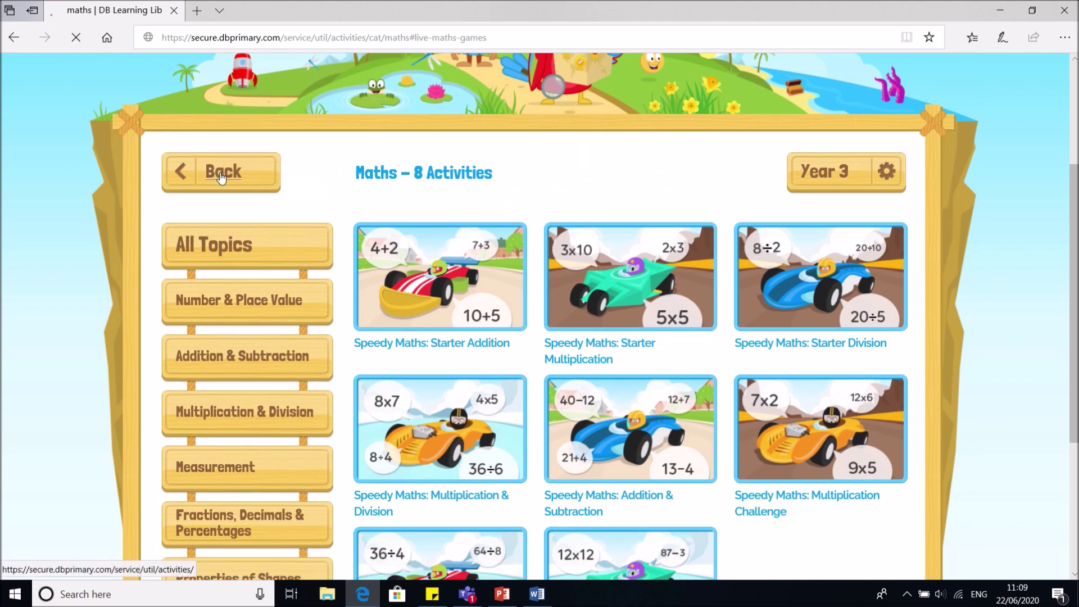
pyautogui.scroll(-6, 365, 270)
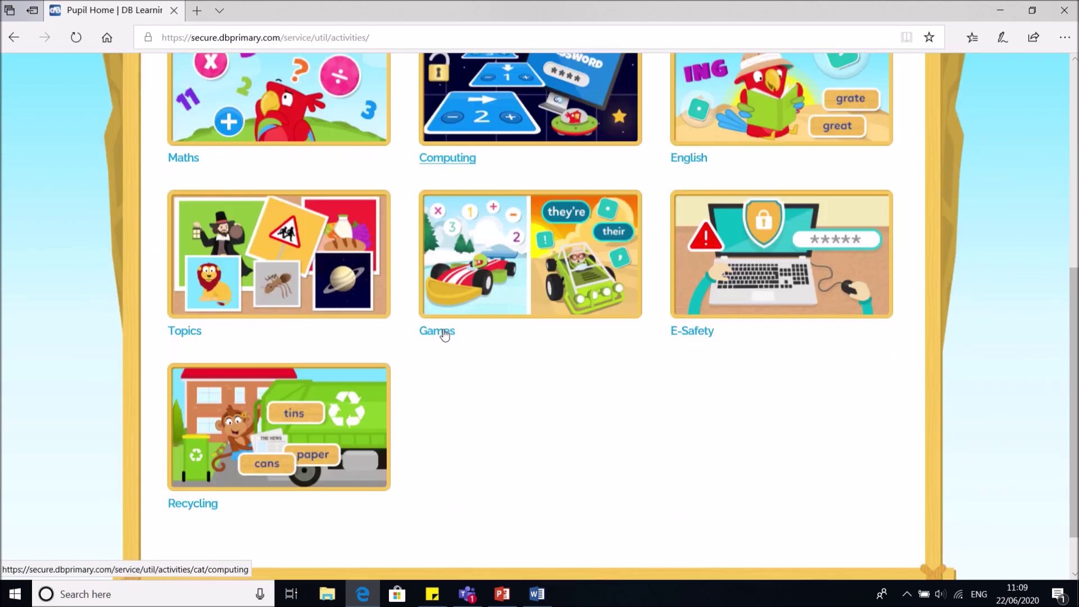
pyautogui.scroll(-2, 444, 334)
pyautogui.scroll(-5, 443, 331)
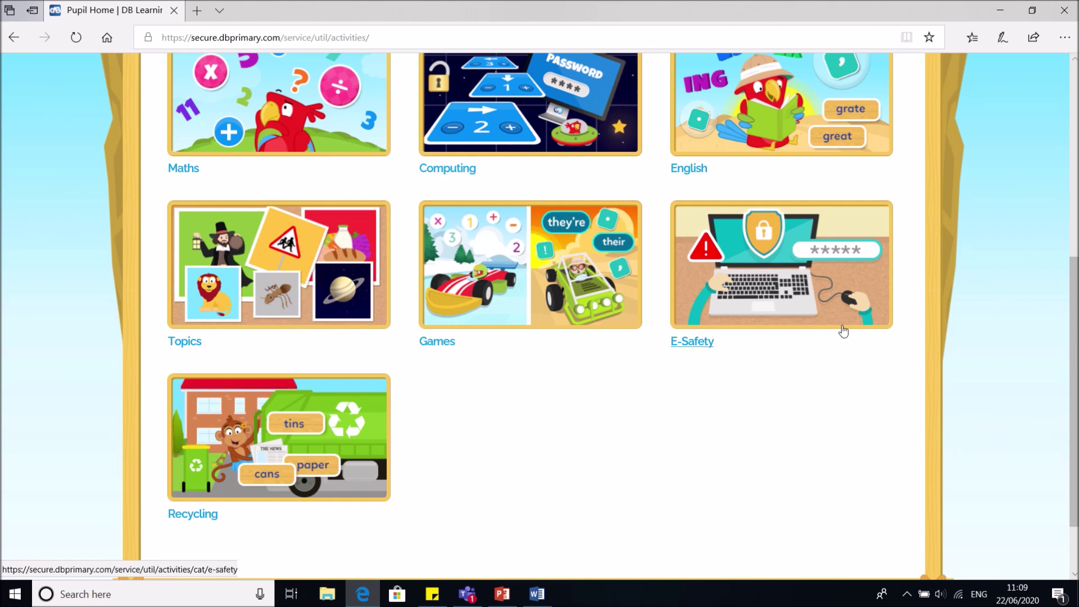
pyautogui.scroll(5, 394, 168)
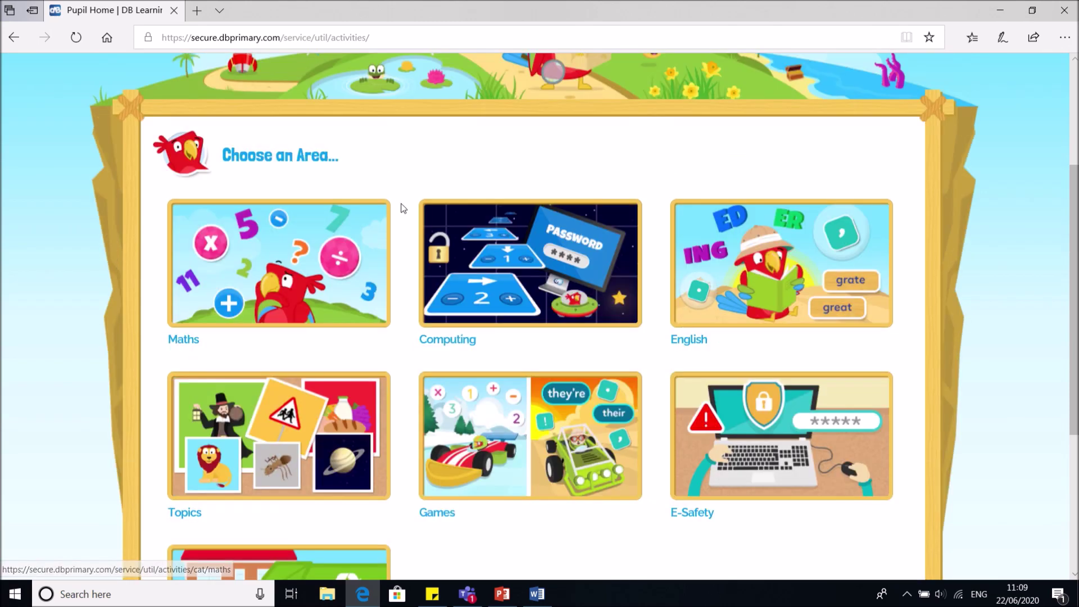
pyautogui.click(217, 100)
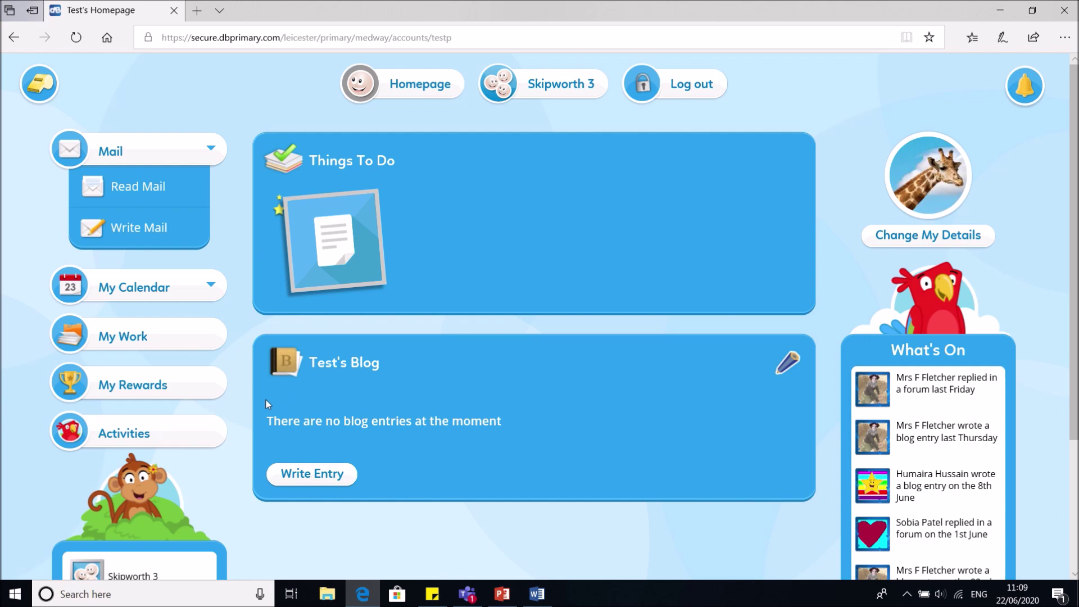
pyautogui.click(192, 395)
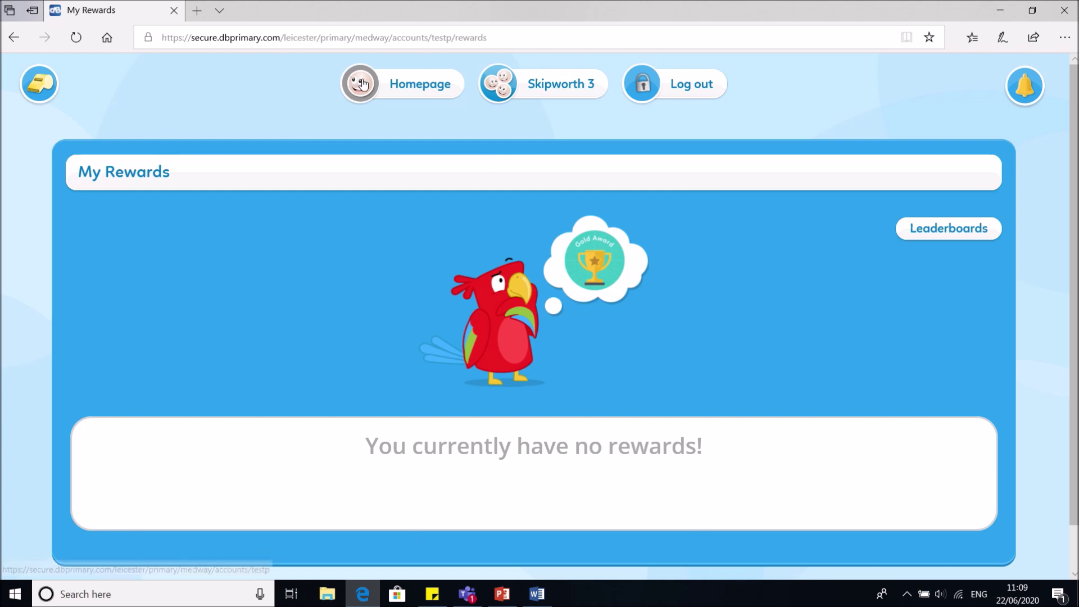
pyautogui.click(403, 83)
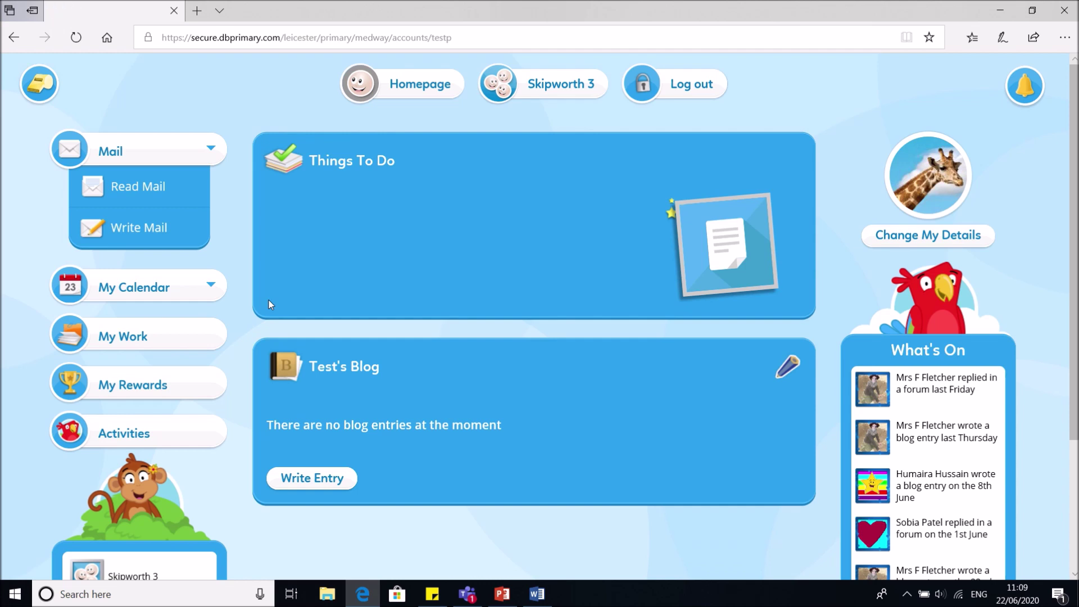
# Write and save a blog entry: 'Today I went on the maths tool section of DB Primary. I learned about 3D shapes.'
pyautogui.click(286, 478)
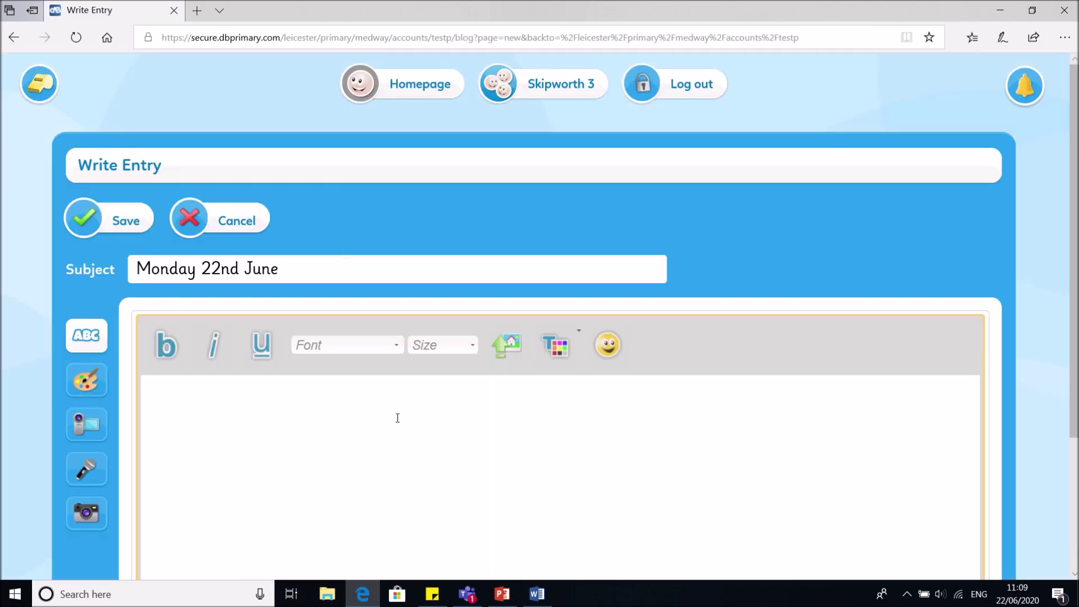
pyautogui.write('Today I went on the m')
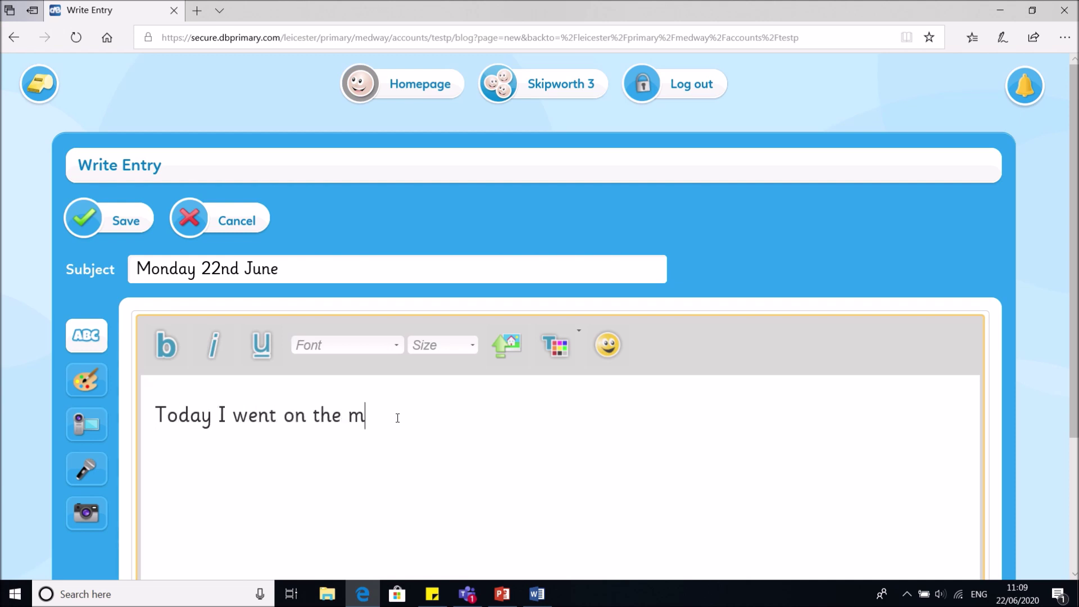
pyautogui.write('aths tool secti')
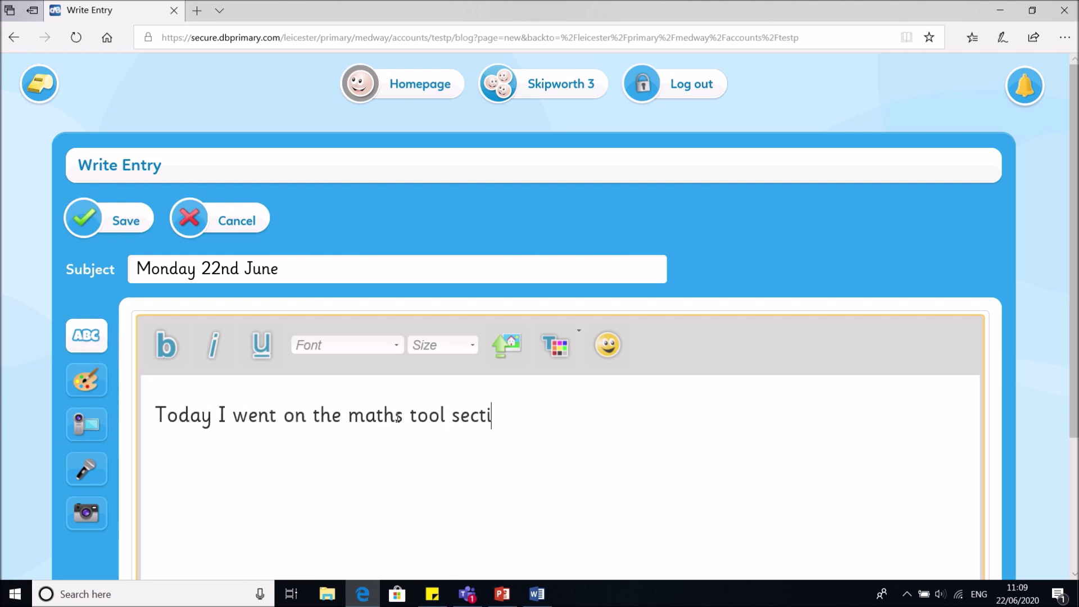
pyautogui.write('on of DB Pri')
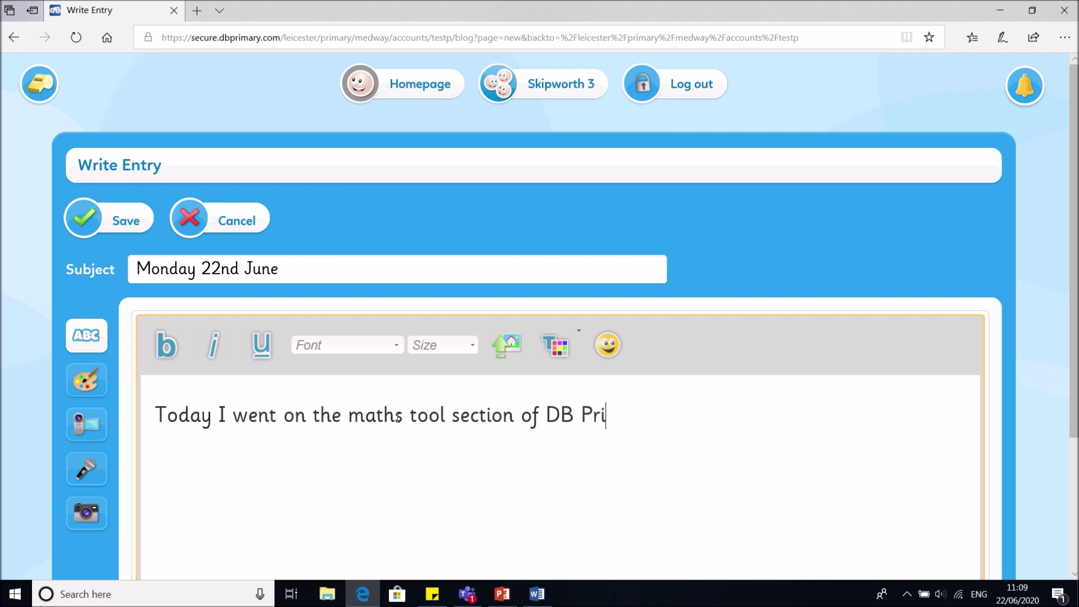
pyautogui.write('mary. I lea')
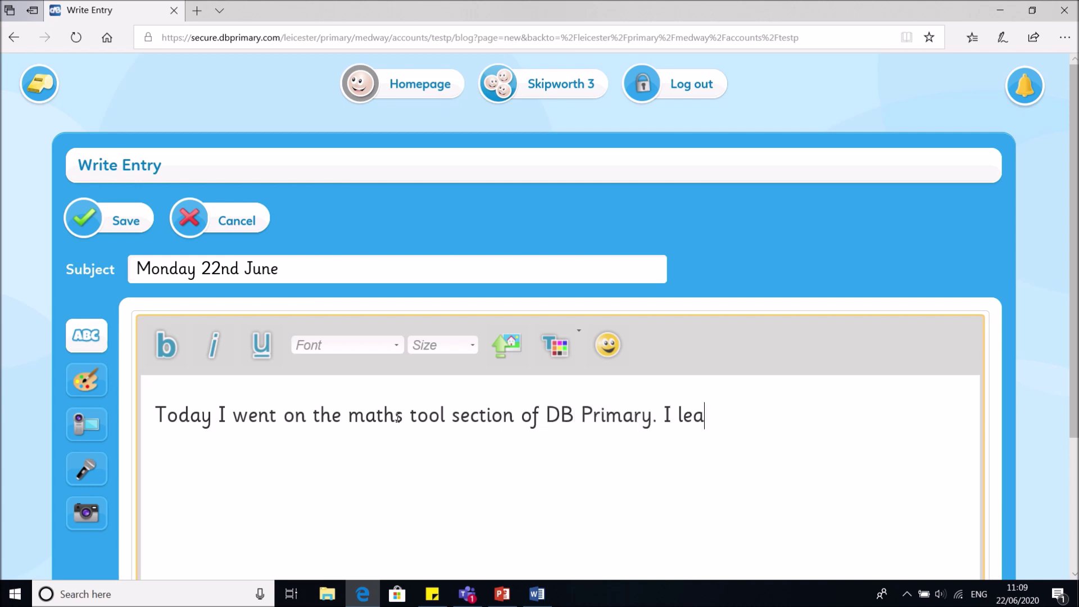
pyautogui.write('rned about ')
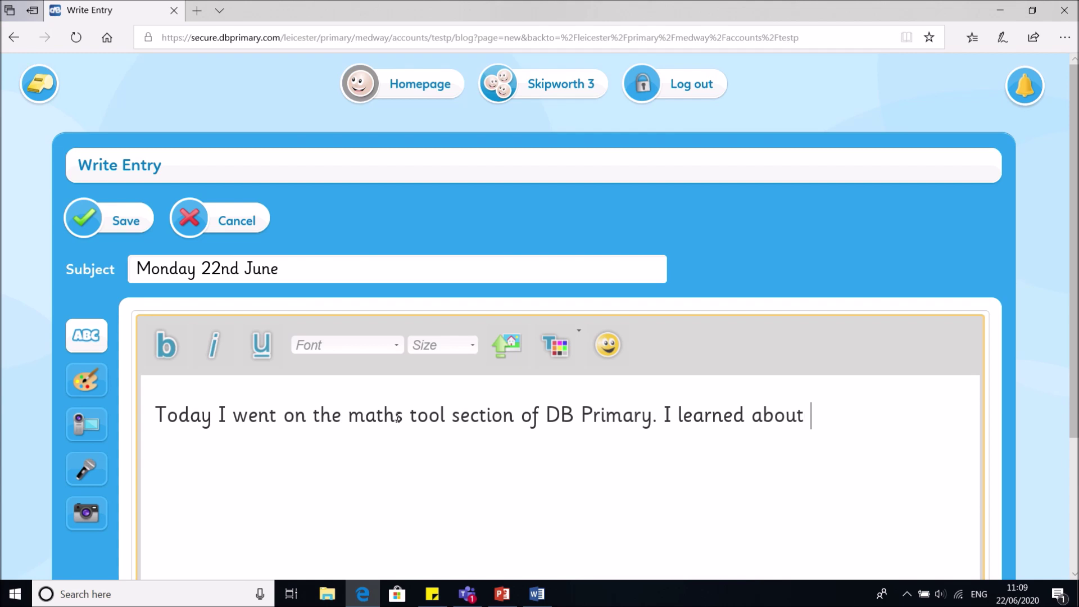
pyautogui.write('3D shapes')
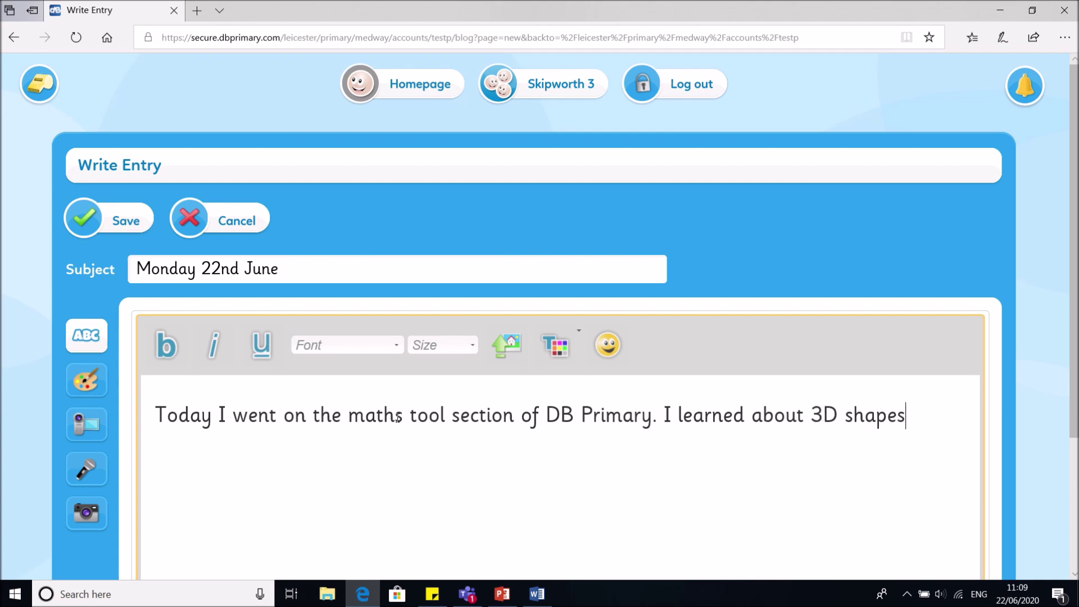
pyautogui.write('.')
pyautogui.click(127, 209)
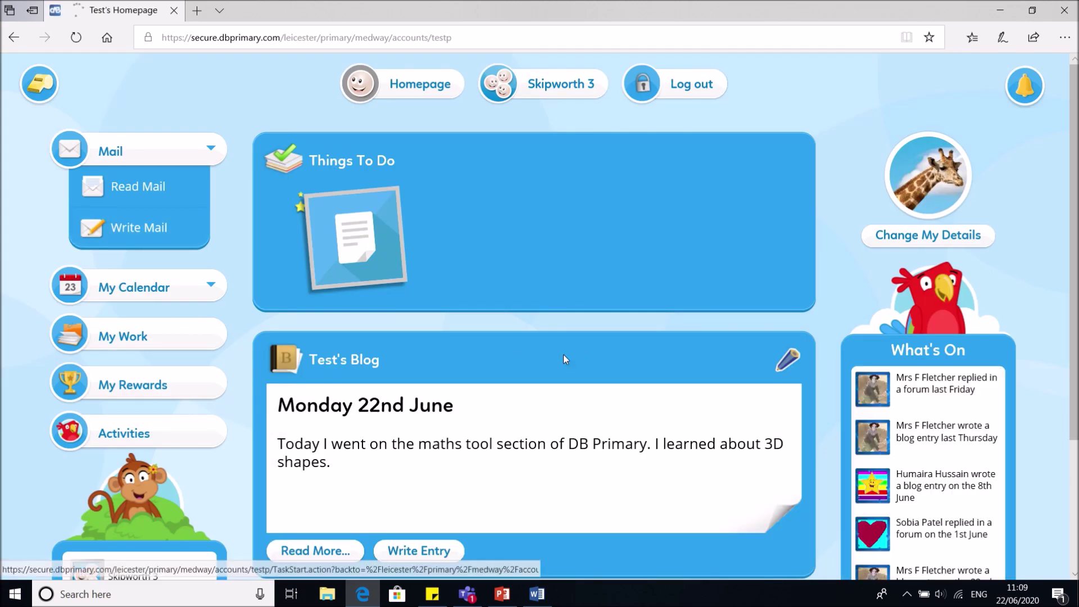
pyautogui.scroll(-3, 695, 414)
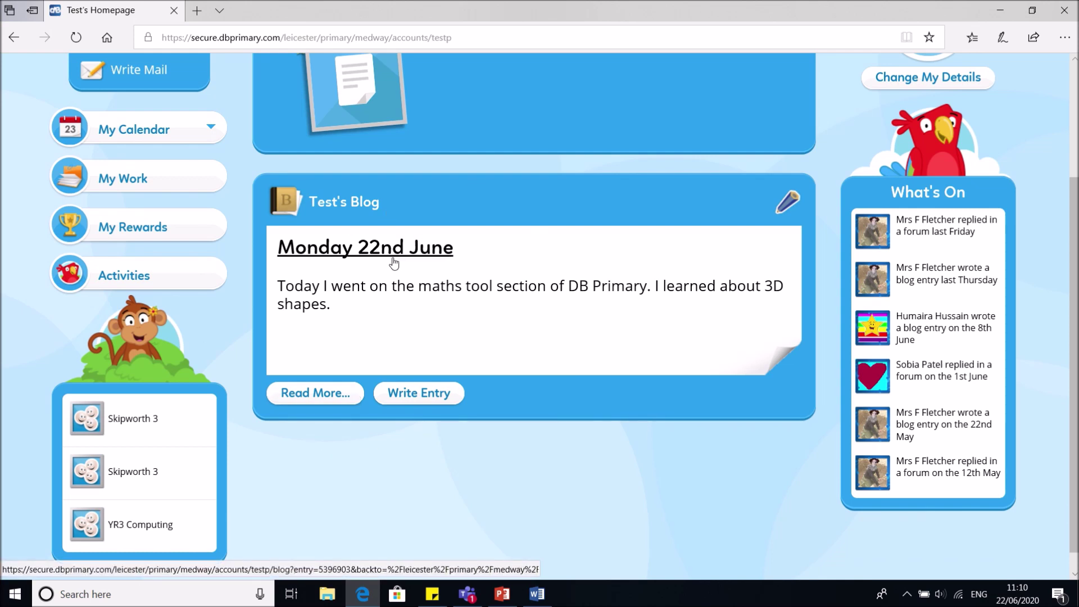
pyautogui.scroll(3, 392, 258)
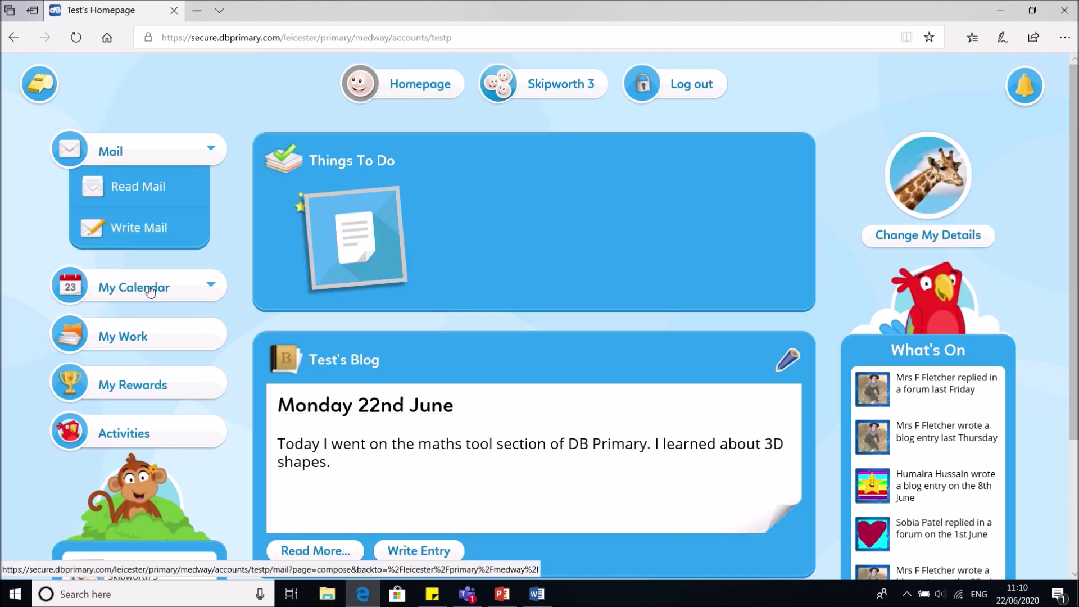
pyautogui.scroll(-3, 417, 149)
pyautogui.scroll(3, 418, 147)
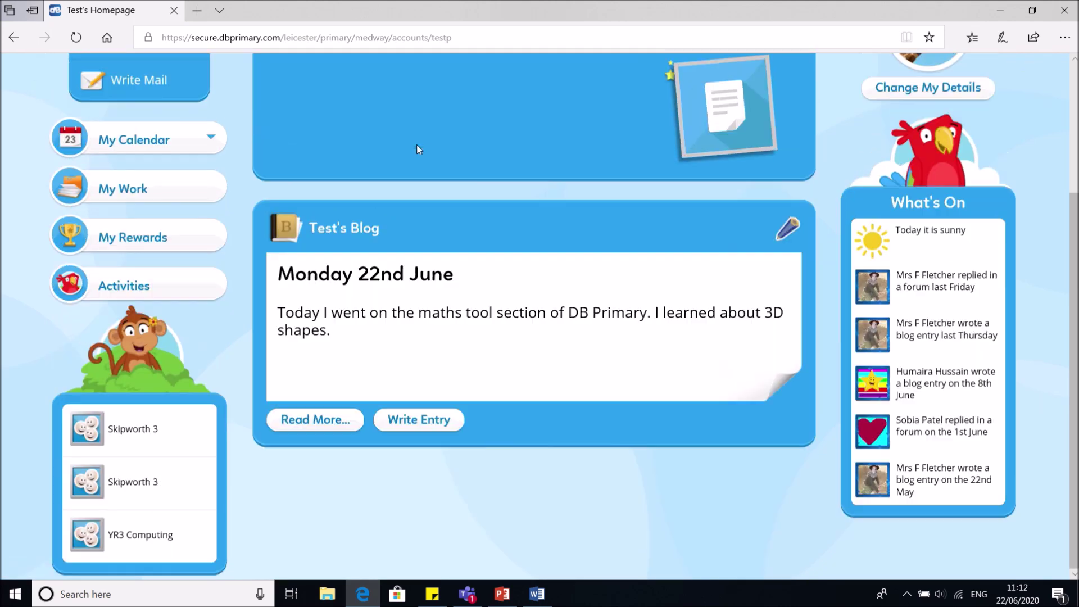
# Switch to PowerPoint and run the slide show from the current slide, 9 (Composites)
pyautogui.click(505, 593)
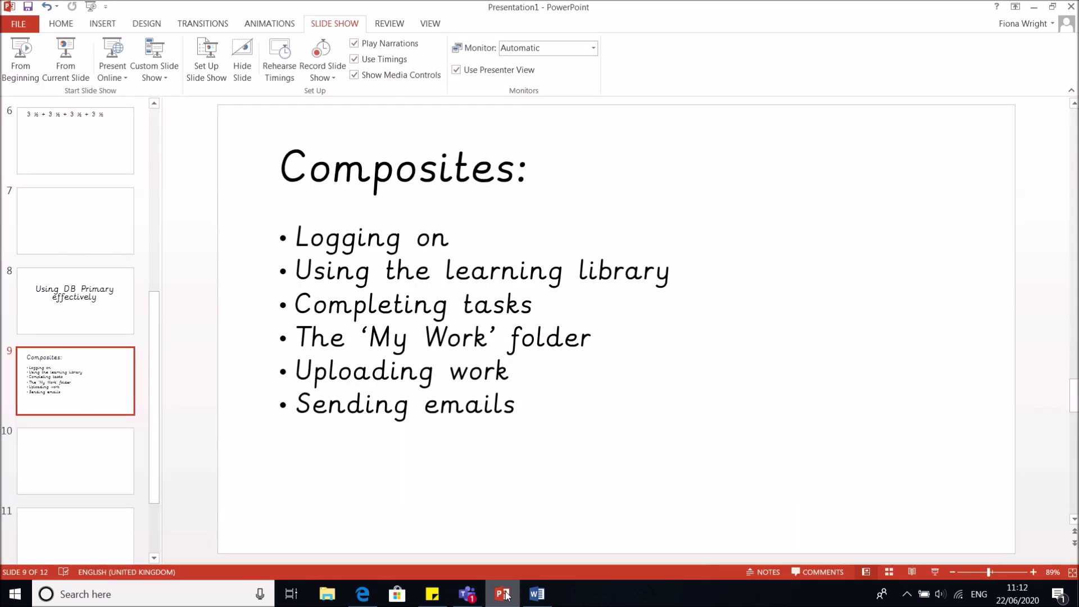
pyautogui.click(79, 64)
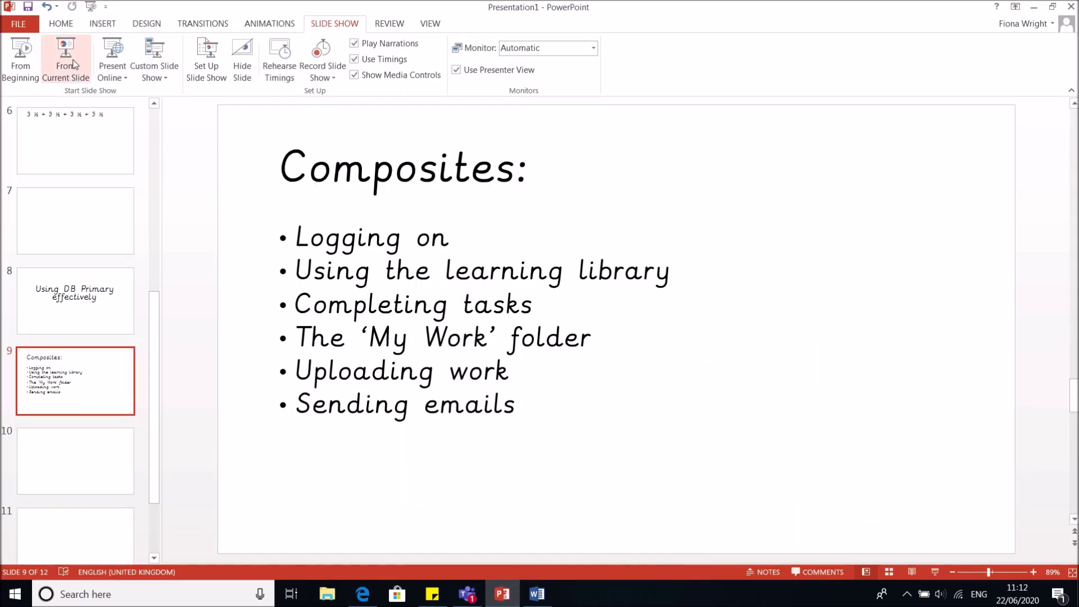